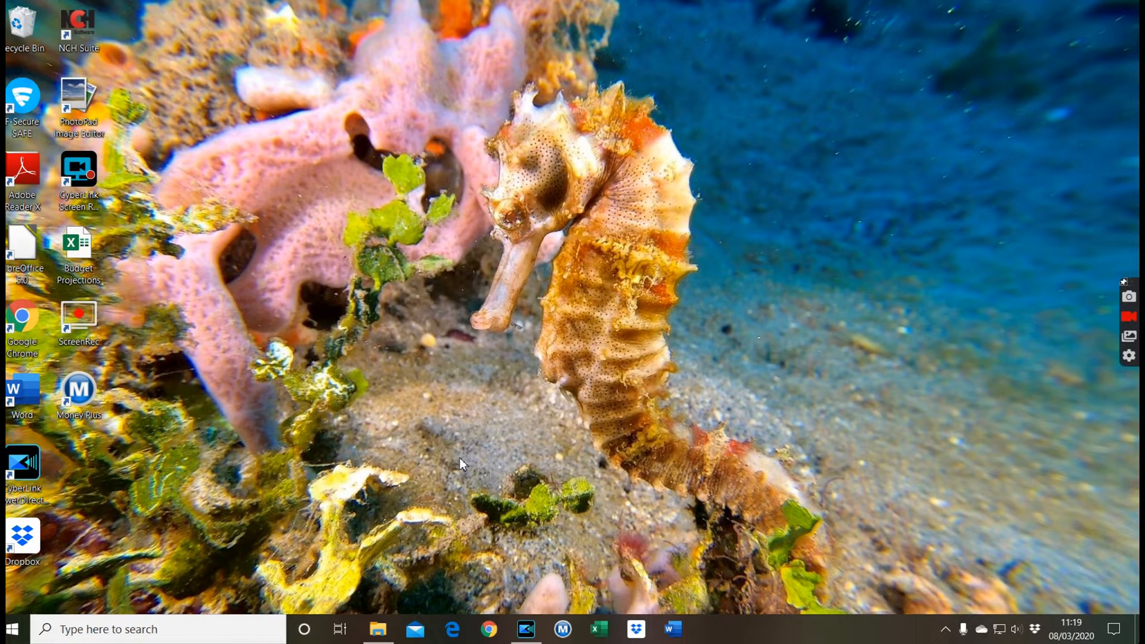
# Step: Launch PowerDirector and open the file chooser for importing media files into the library
pyautogui.doubleClick(29, 452)
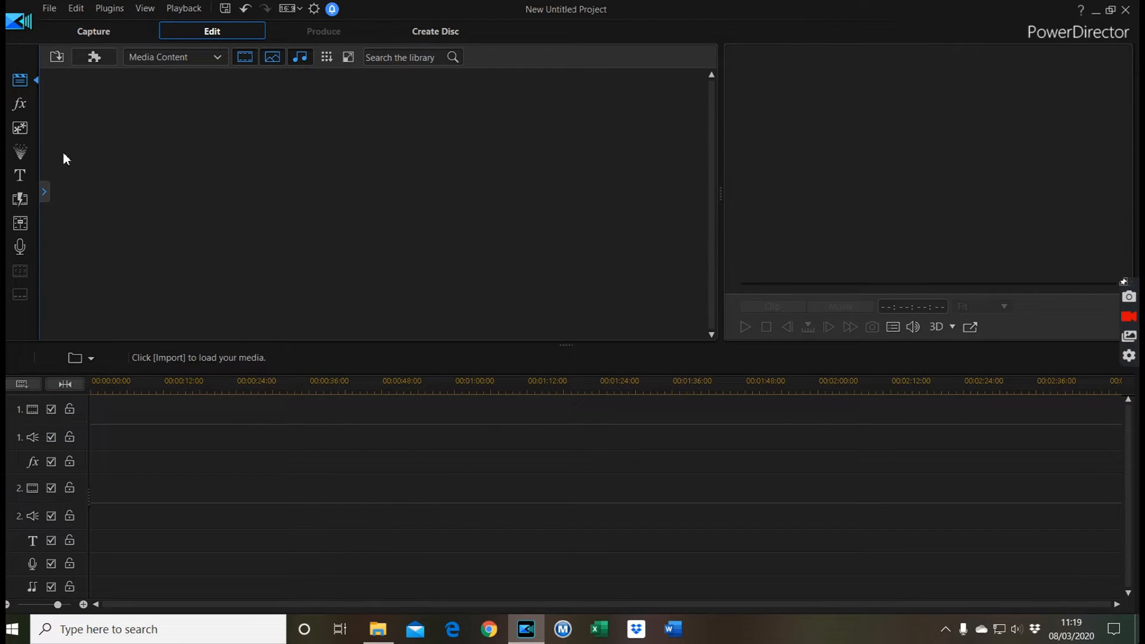
pyautogui.click(50, 9)
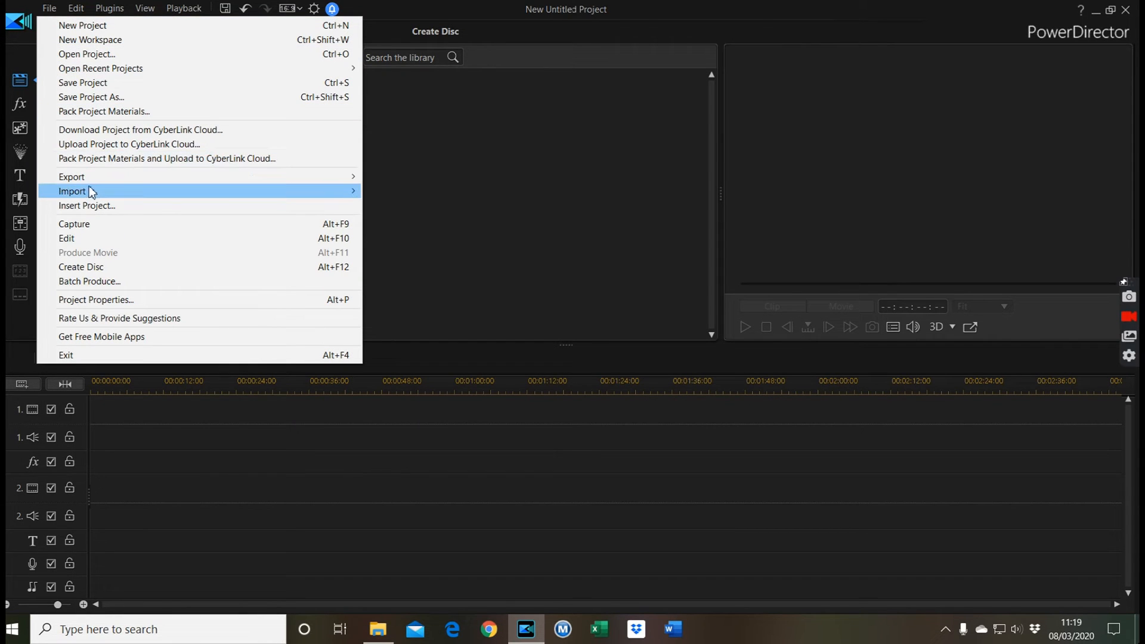
pyautogui.moveTo(92, 192)
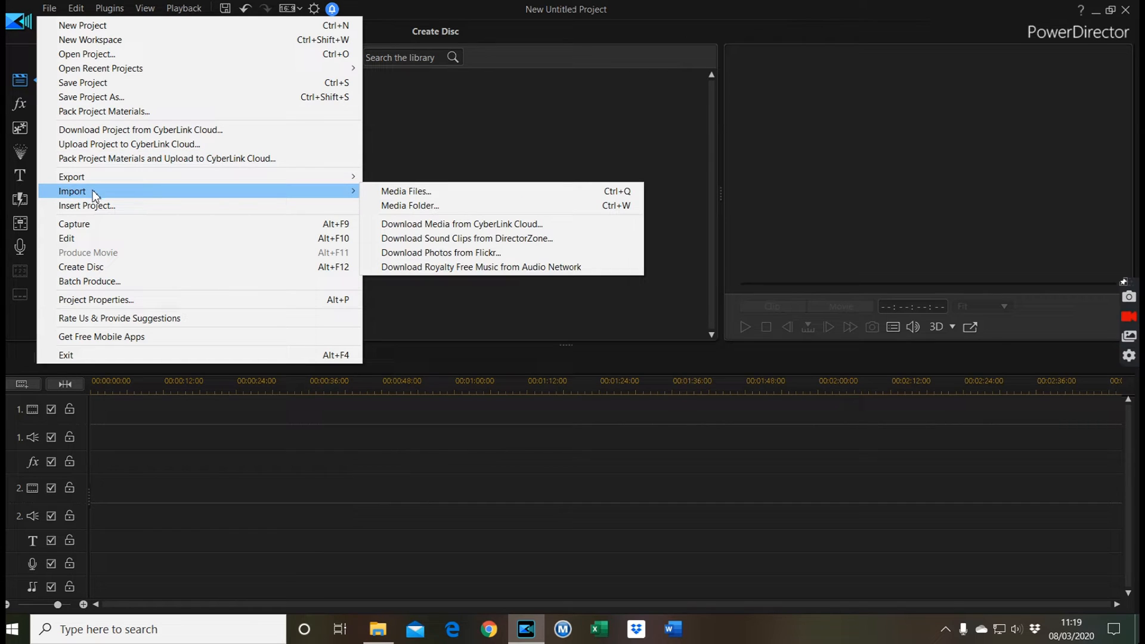
pyautogui.click(415, 192)
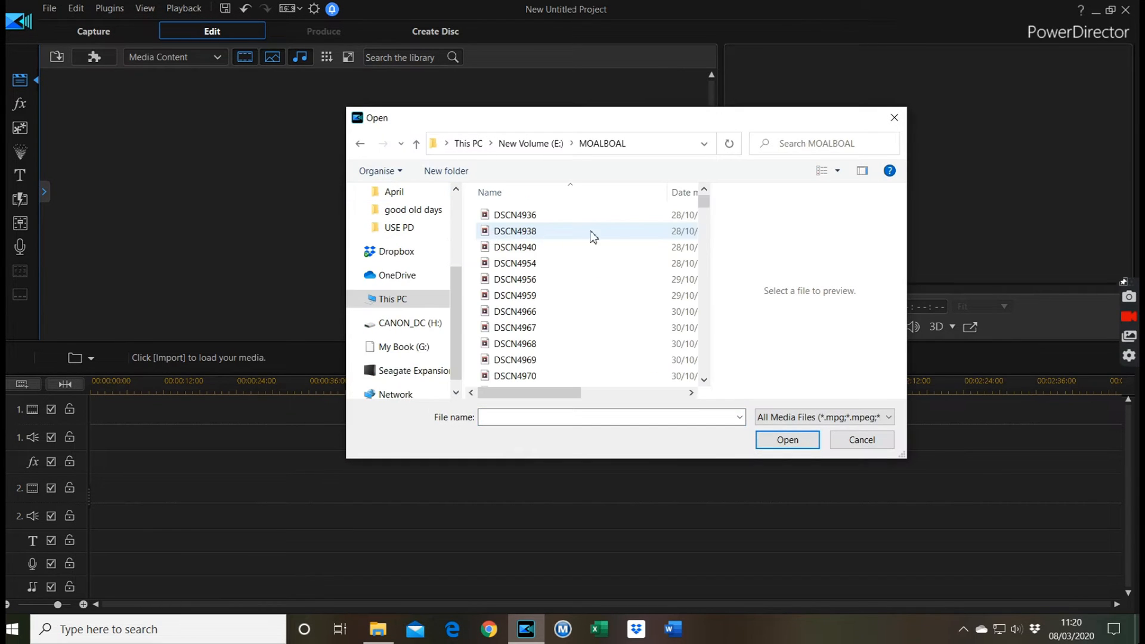
# Step: Import the video files GH016078 through GOPR5052 from the MOALBOAL folder into the media library
pyautogui.moveTo(704, 199)
pyautogui.mouseDown()
pyautogui.moveTo(710, 239)
pyautogui.moveTo(704, 199)
pyautogui.mouseUp()
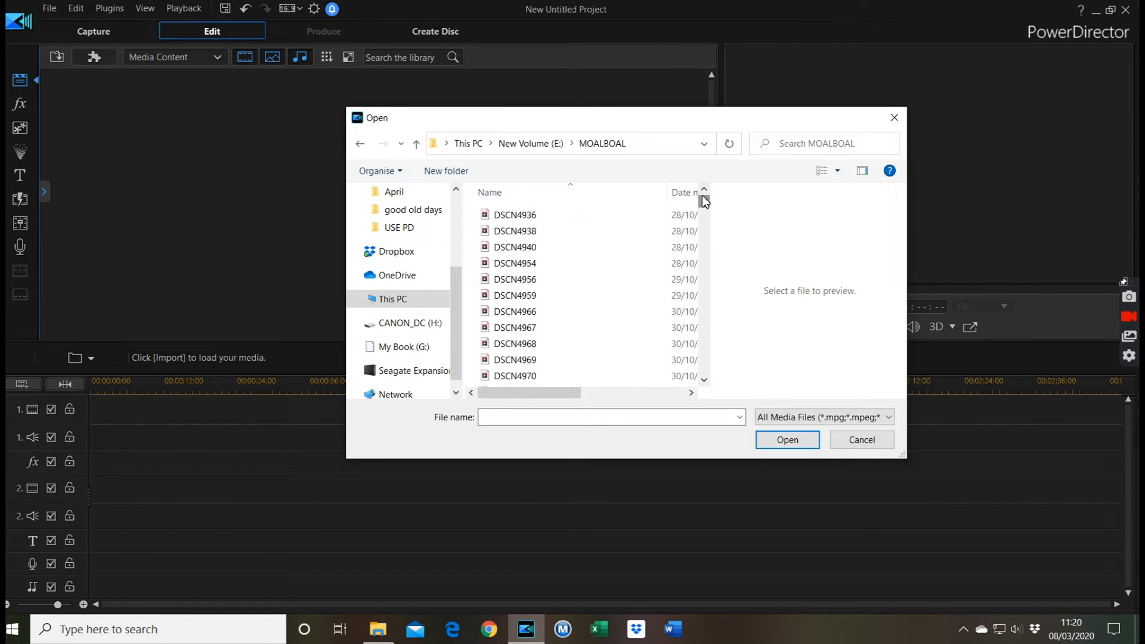
pyautogui.scroll(-2, 626, 279)
pyautogui.click(491, 301)
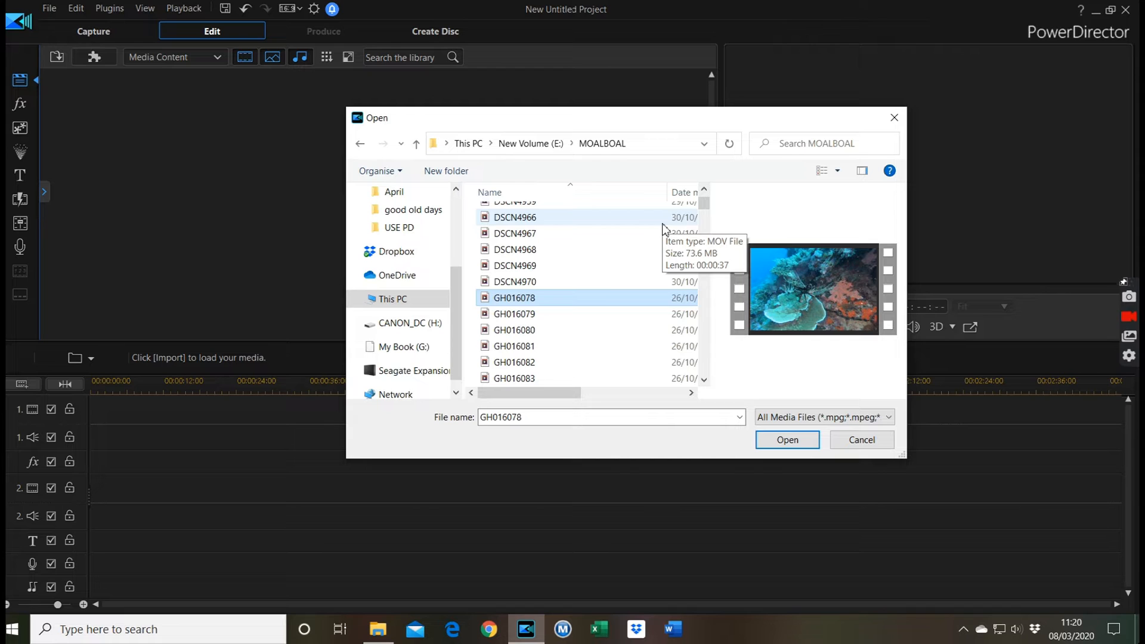
pyautogui.moveTo(704, 204); pyautogui.dragTo(703, 373)
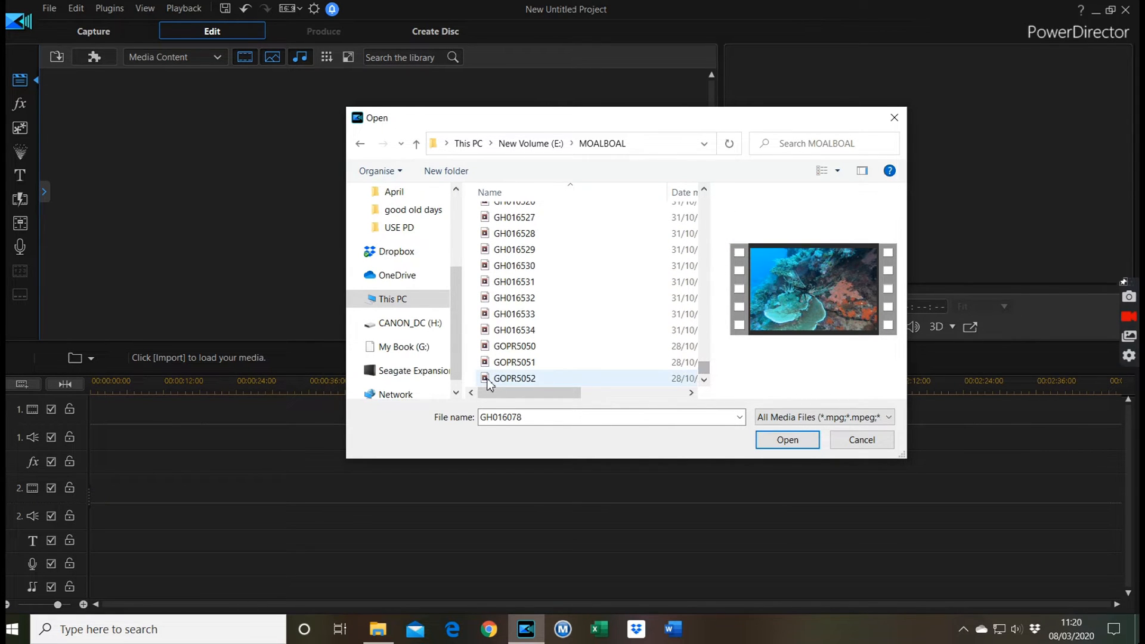
pyautogui.keyDown('shift'); pyautogui.click(488, 380); pyautogui.keyUp('shift')
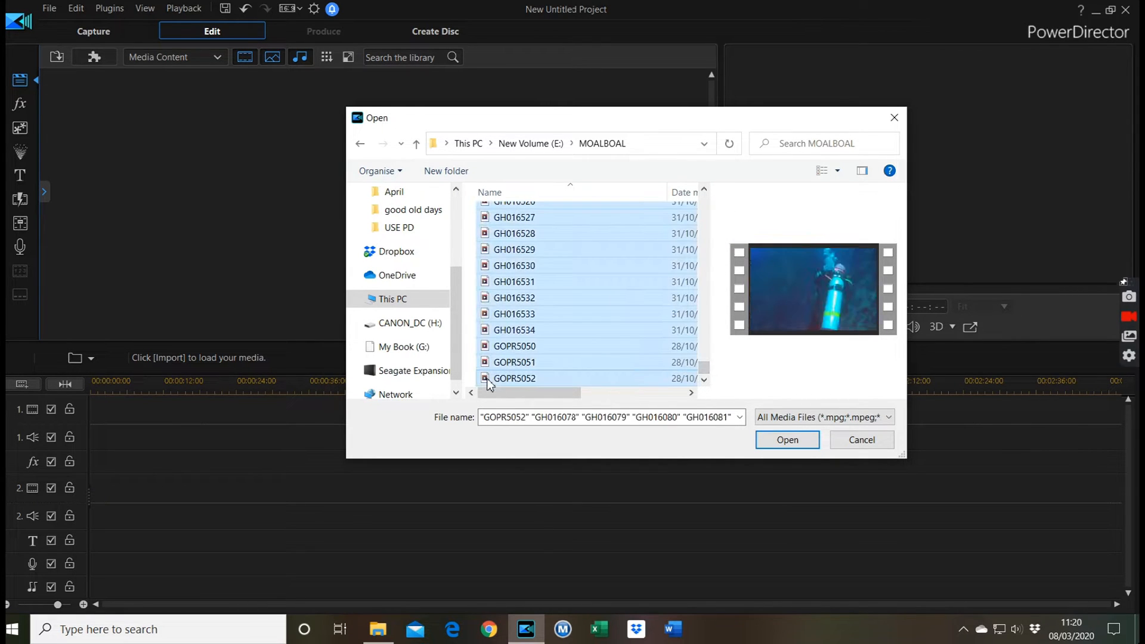
pyautogui.click(779, 442)
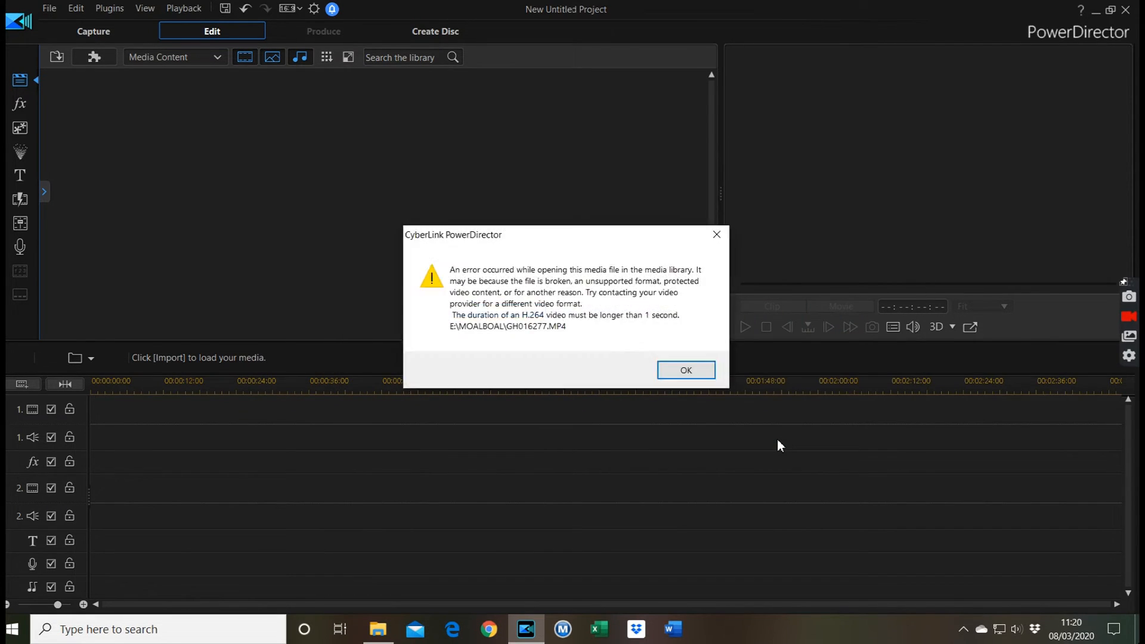
pyautogui.click(686, 371)
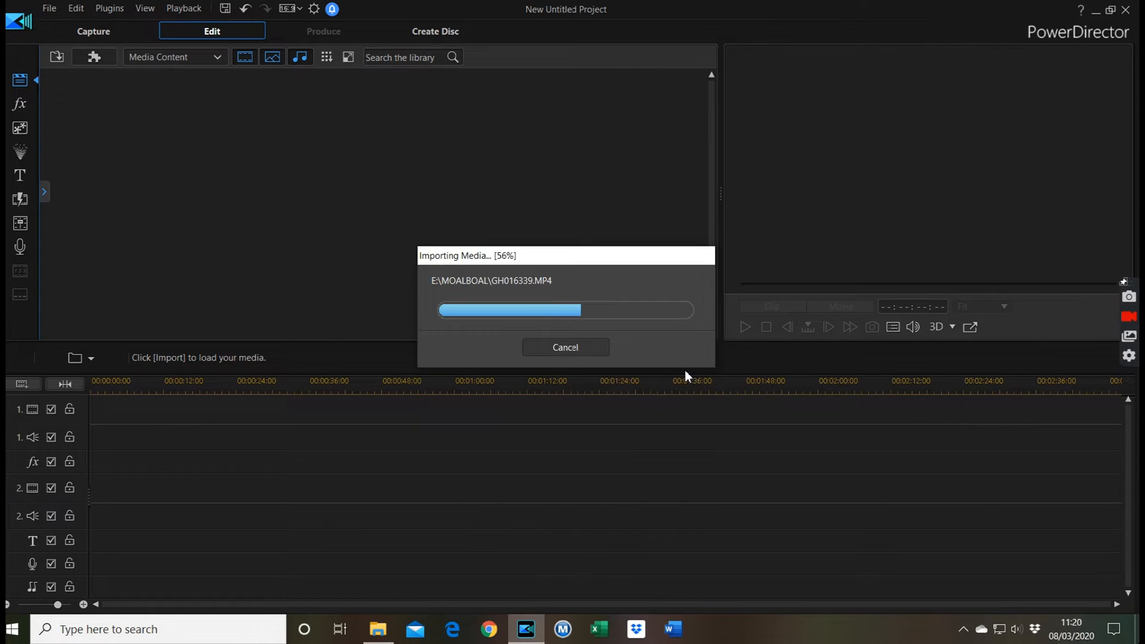
pyautogui.click(686, 371)
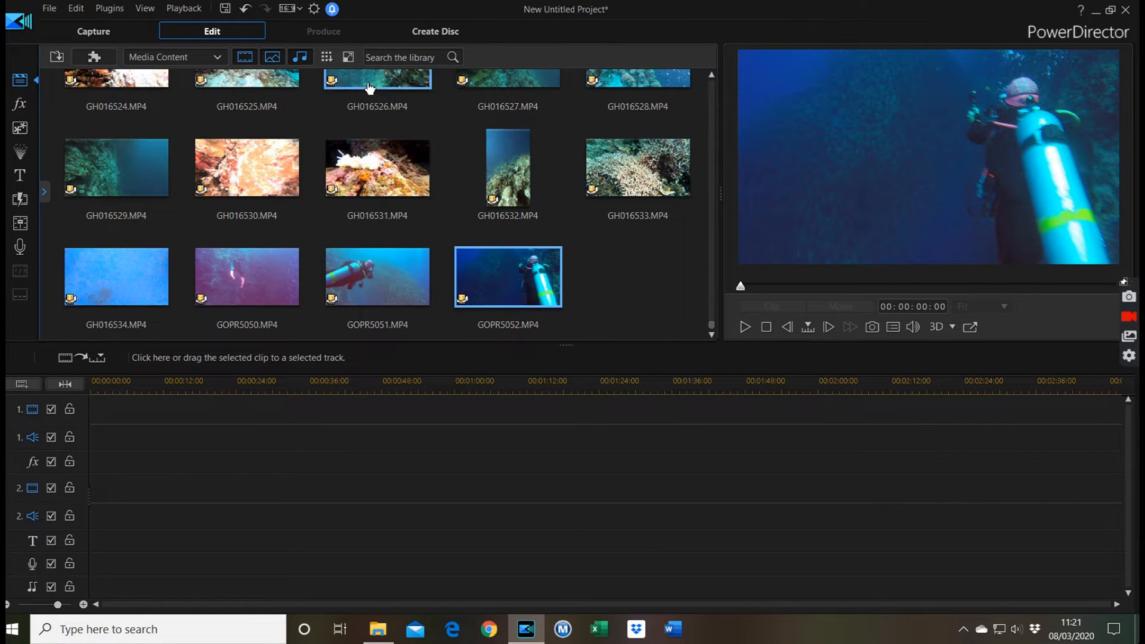
# Step: Browse the imported clips from the start of the library and preview GH016096.MP4
pyautogui.moveTo(713, 327); pyautogui.dragTo(712, 72)
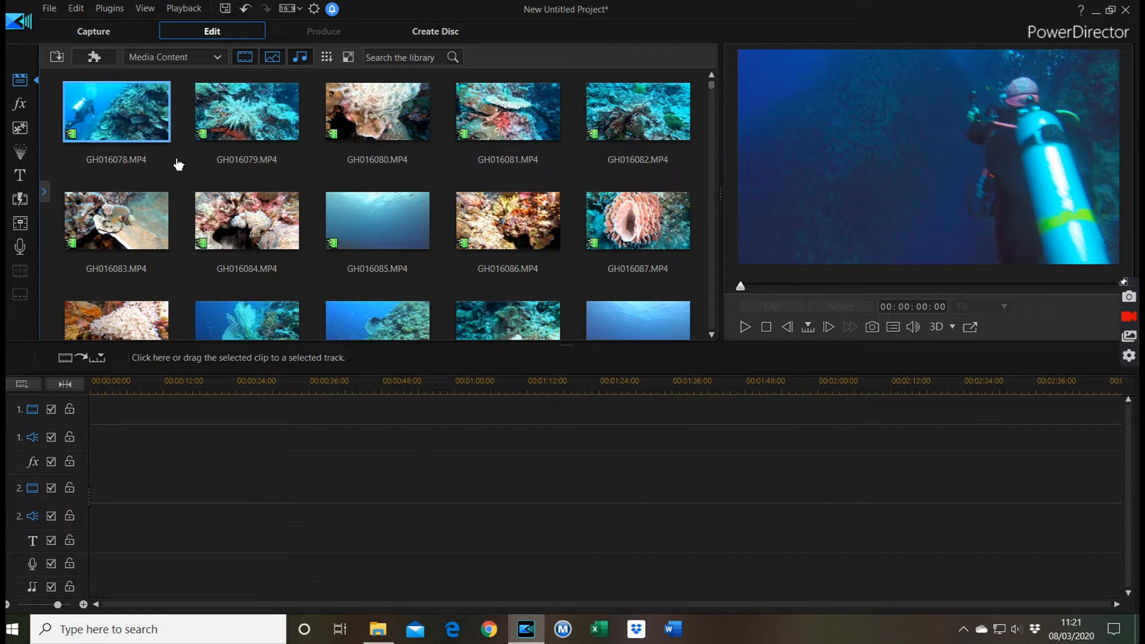
pyautogui.scroll(-3, 686, 169)
pyautogui.scroll(2, 687, 169)
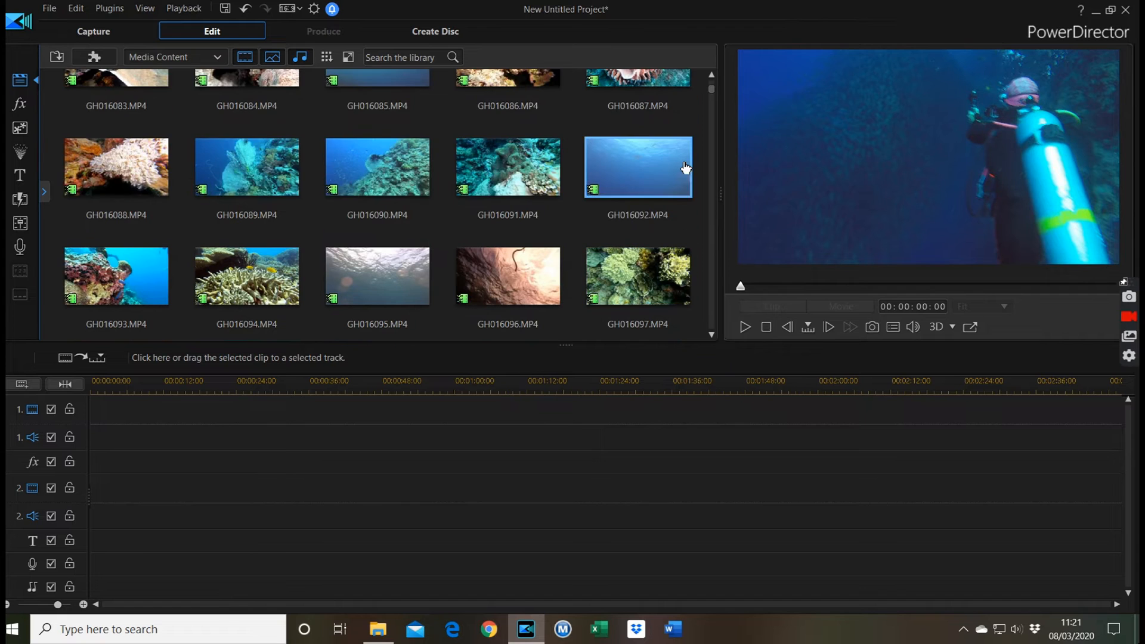
pyautogui.scroll(-2, 686, 169)
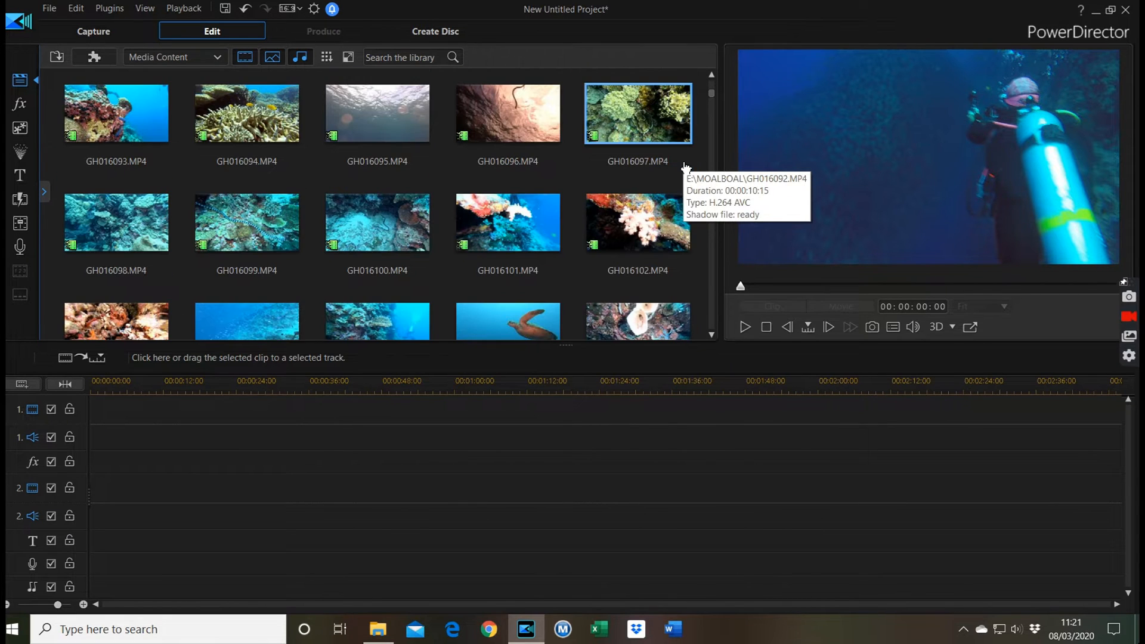
pyautogui.click(492, 114)
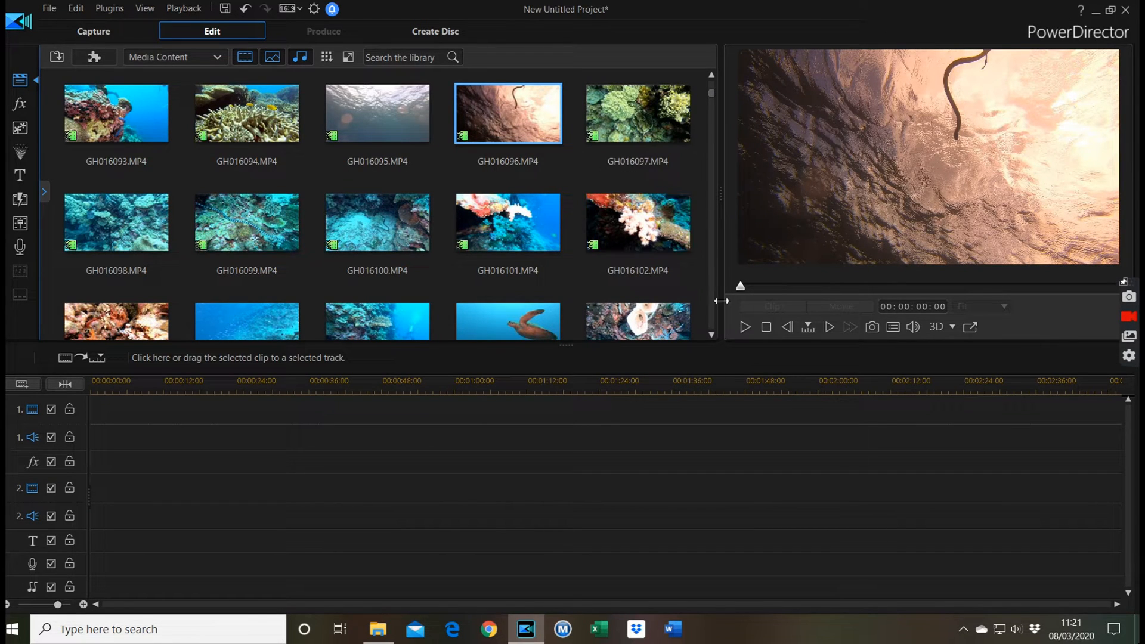
pyautogui.click(745, 327)
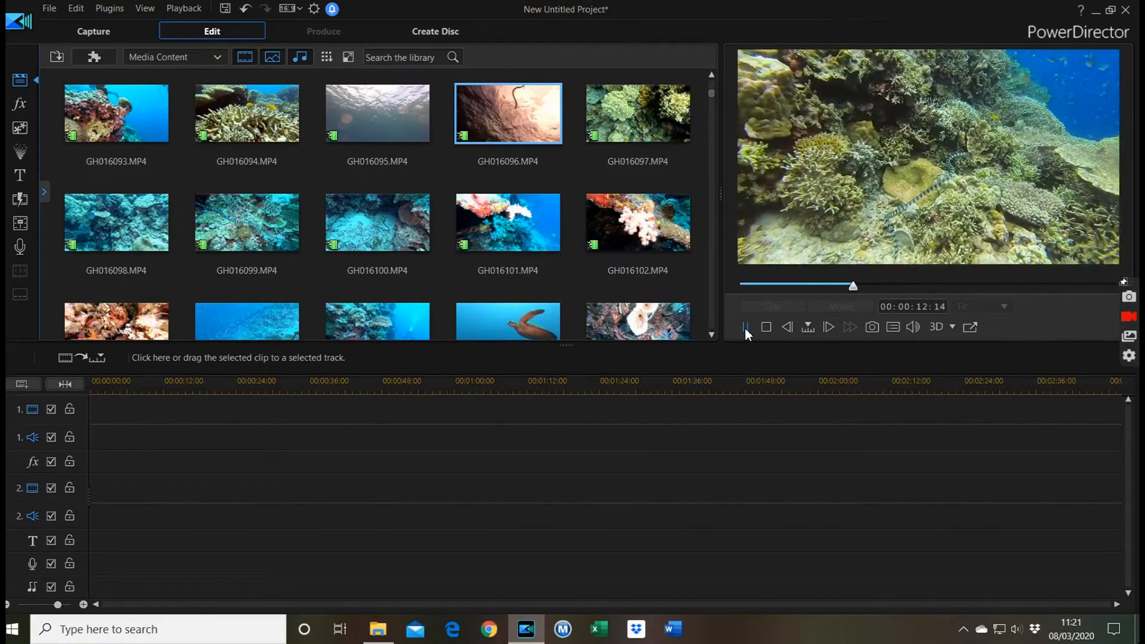
pyautogui.click(746, 328)
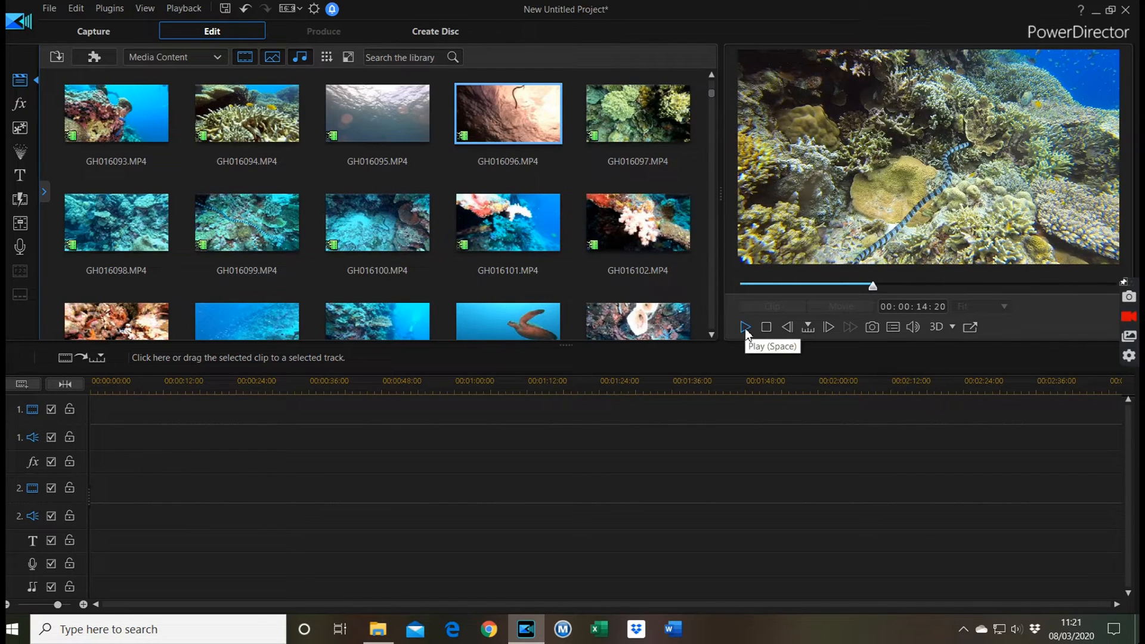
# Step: Place GH016096.MP4 at the start of video track 1 and mute the clip
pyautogui.moveTo(514, 101); pyautogui.dragTo(89, 415)
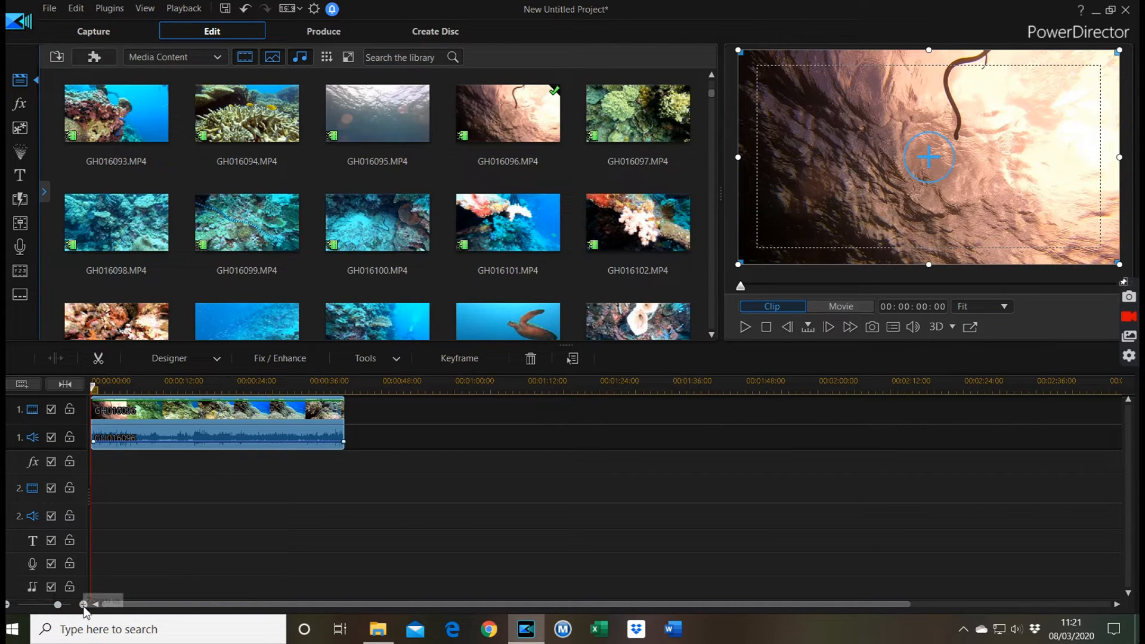
pyautogui.click(9, 608)
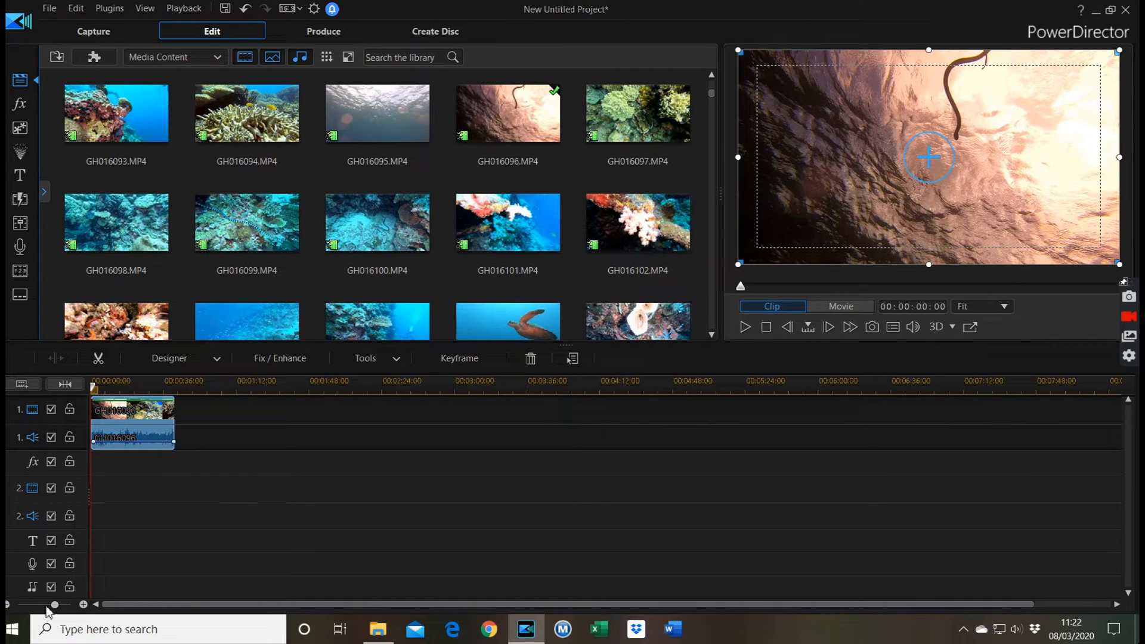
pyautogui.click(83, 605)
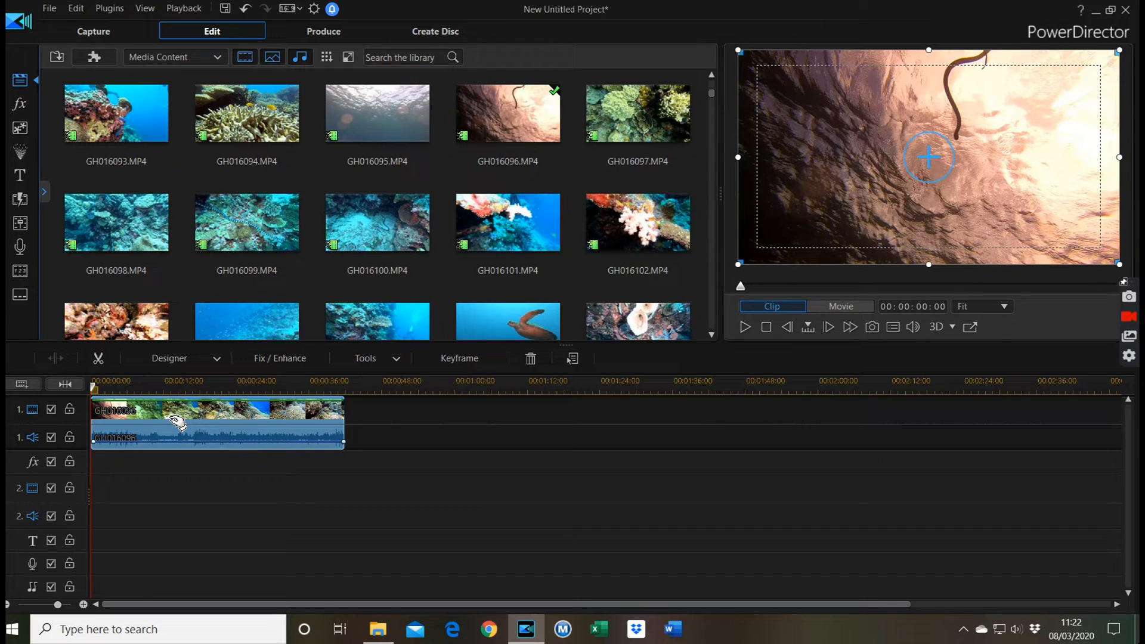
pyautogui.rightClick(220, 435)
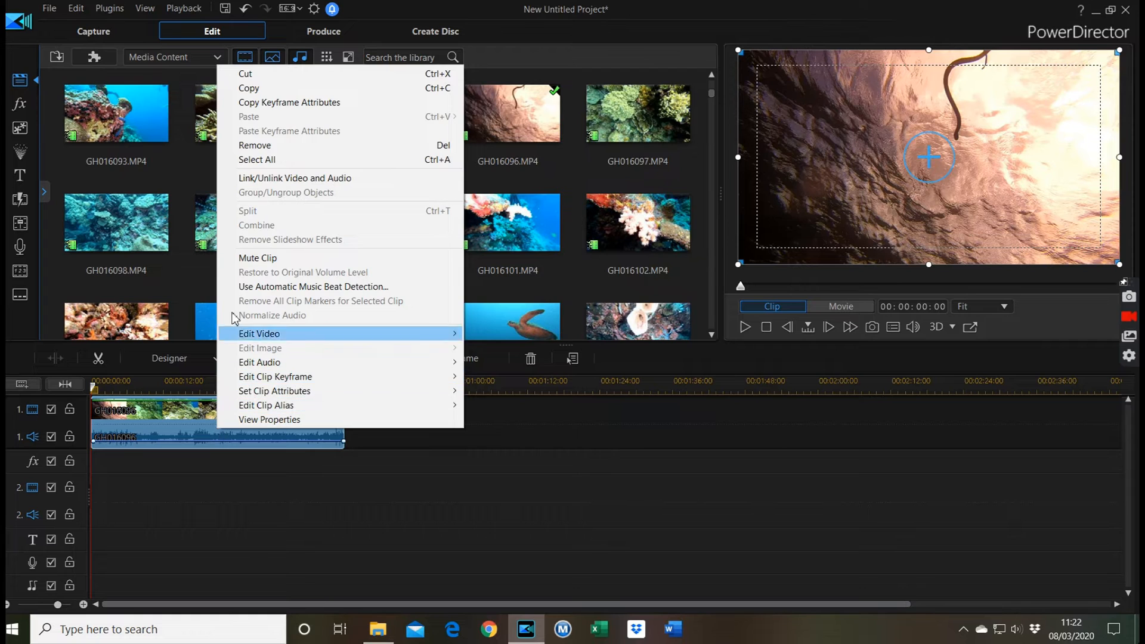
pyautogui.click(244, 259)
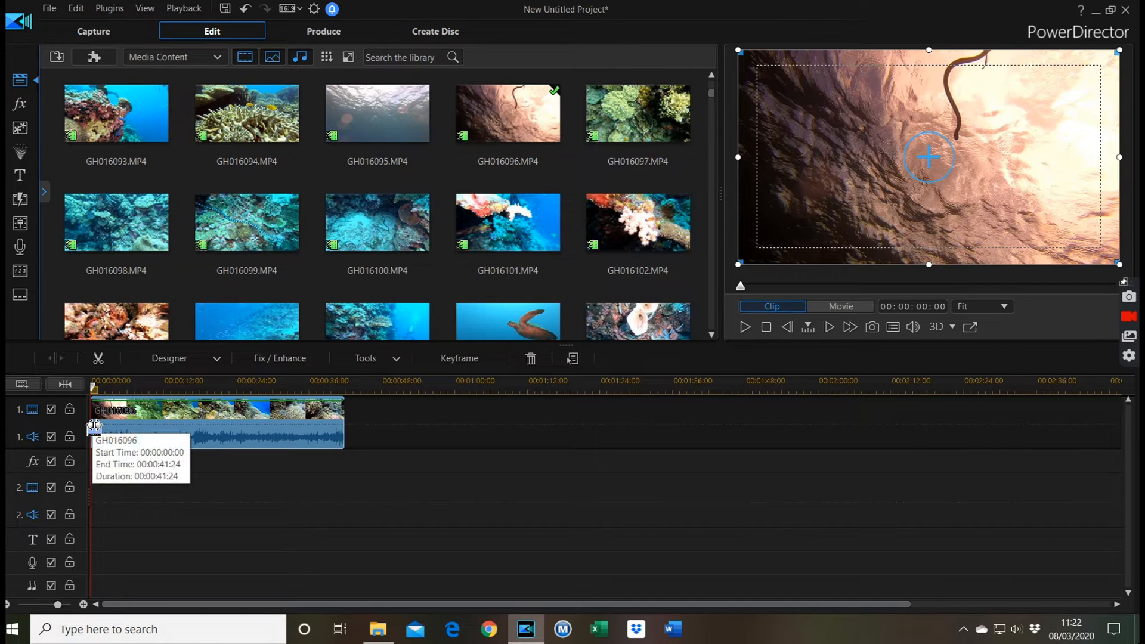
# Step: Trim the beginning of the GH016096 clip on the timeline to just past the 12-second mark
pyautogui.moveTo(93, 427); pyautogui.dragTo(129, 425)
pyautogui.moveTo(131, 425); pyautogui.dragTo(161, 412)
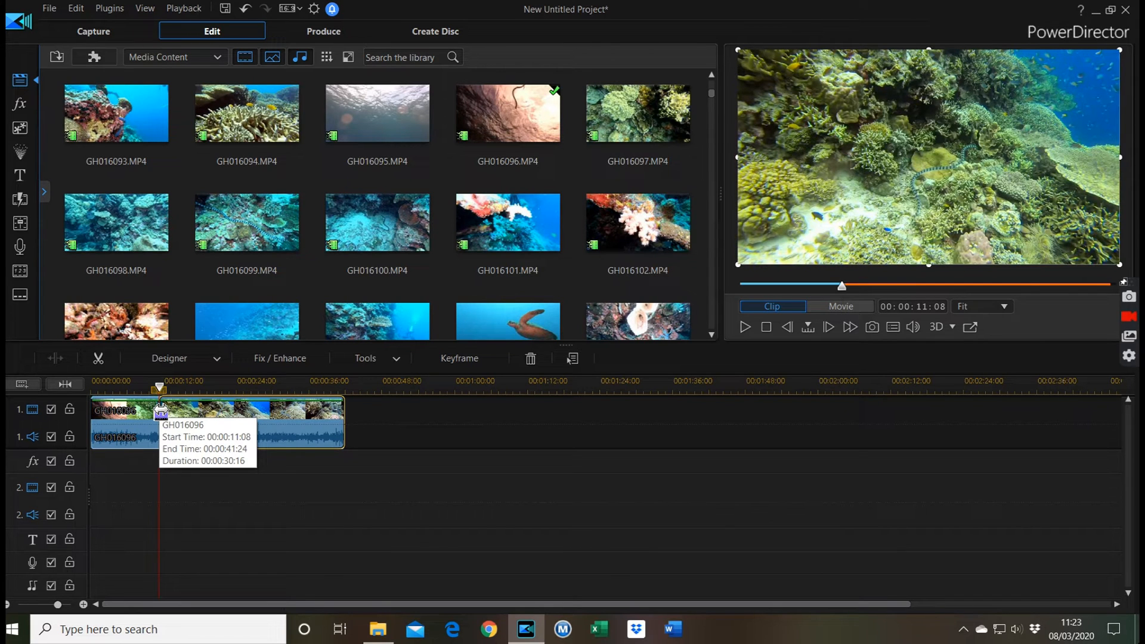
pyautogui.moveTo(161, 412); pyautogui.dragTo(170, 412)
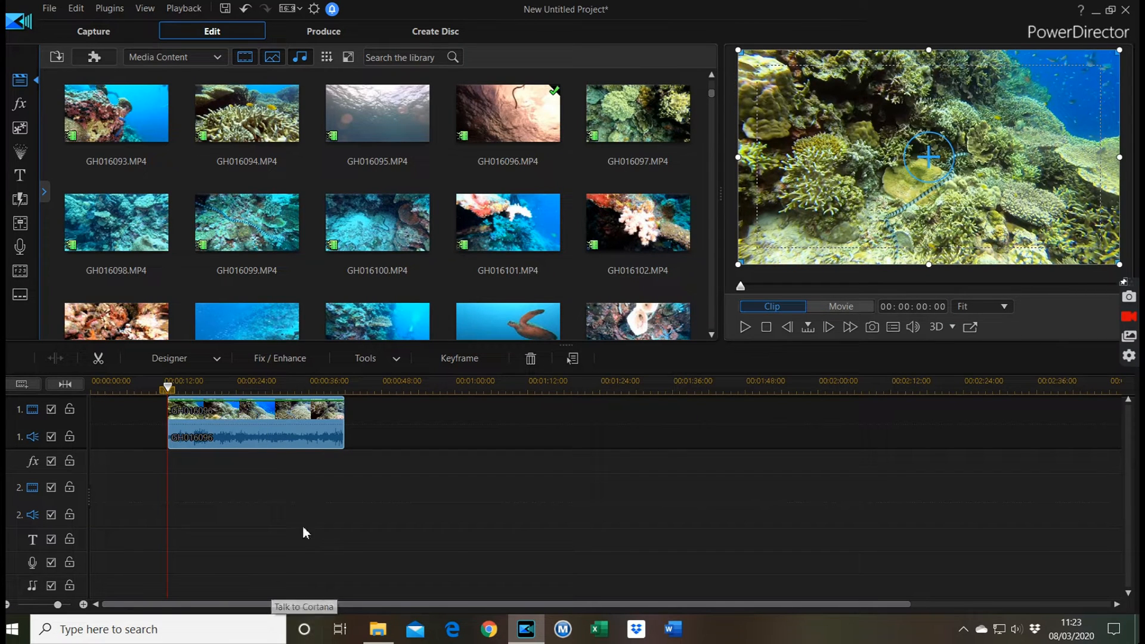
# Step: Trim the end of the GH016096 clip to a length of about 00:00:11:20 and move it to the track's start
pyautogui.click(745, 327)
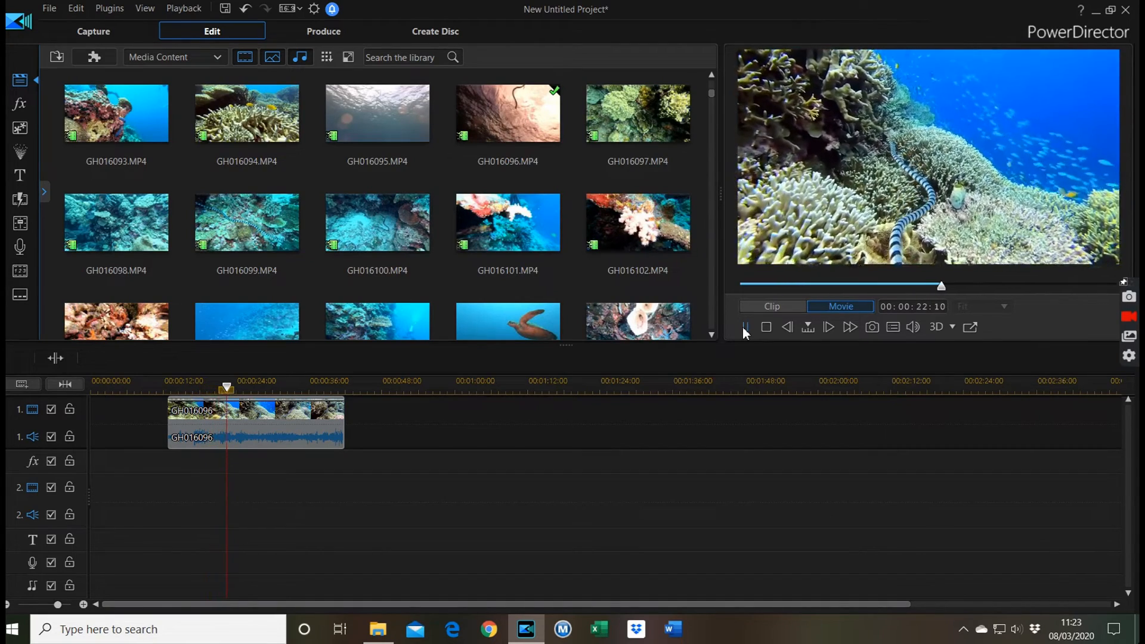
pyautogui.click(314, 426)
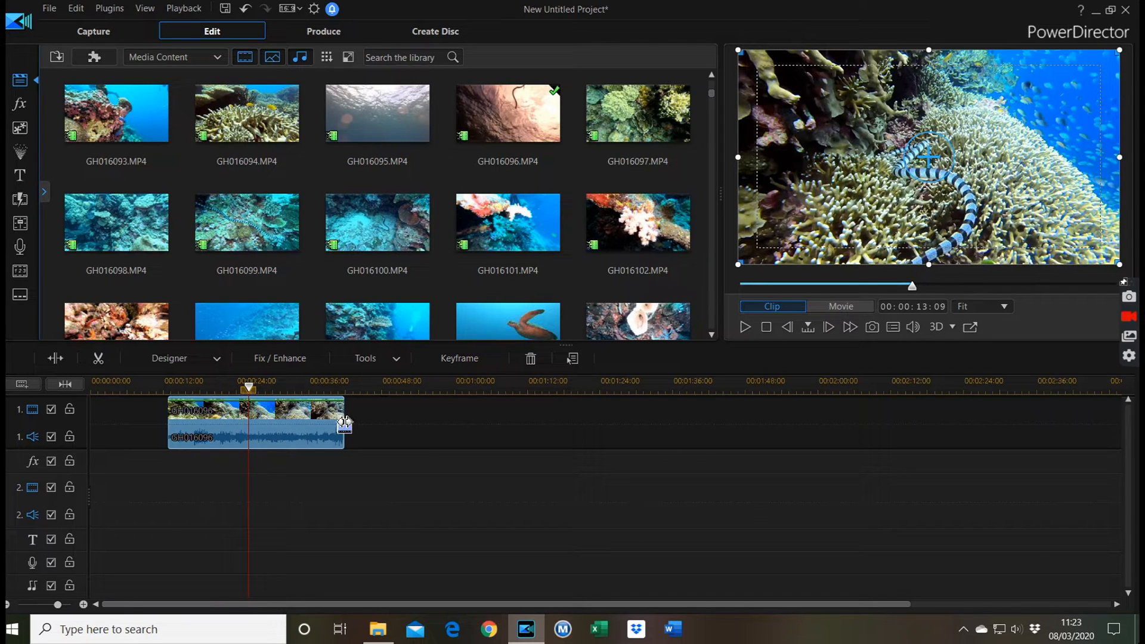
pyautogui.moveTo(345, 424); pyautogui.dragTo(119, 427)
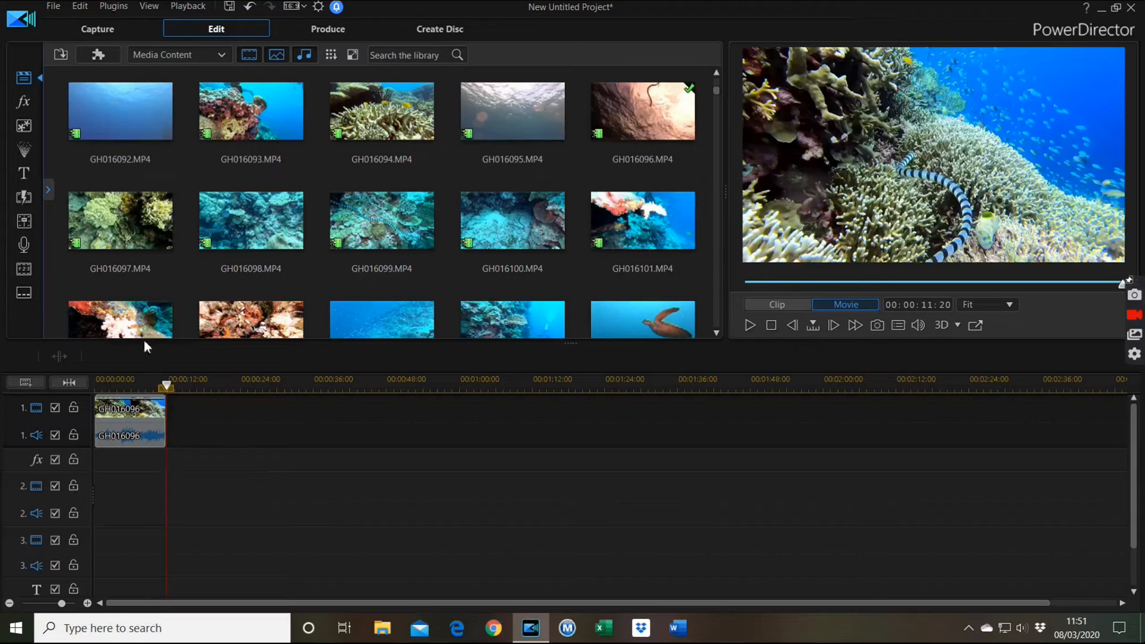
# Step: Preview GH016097.MP4 from the media library, skimming ahead to about 22 seconds
pyautogui.click(112, 226)
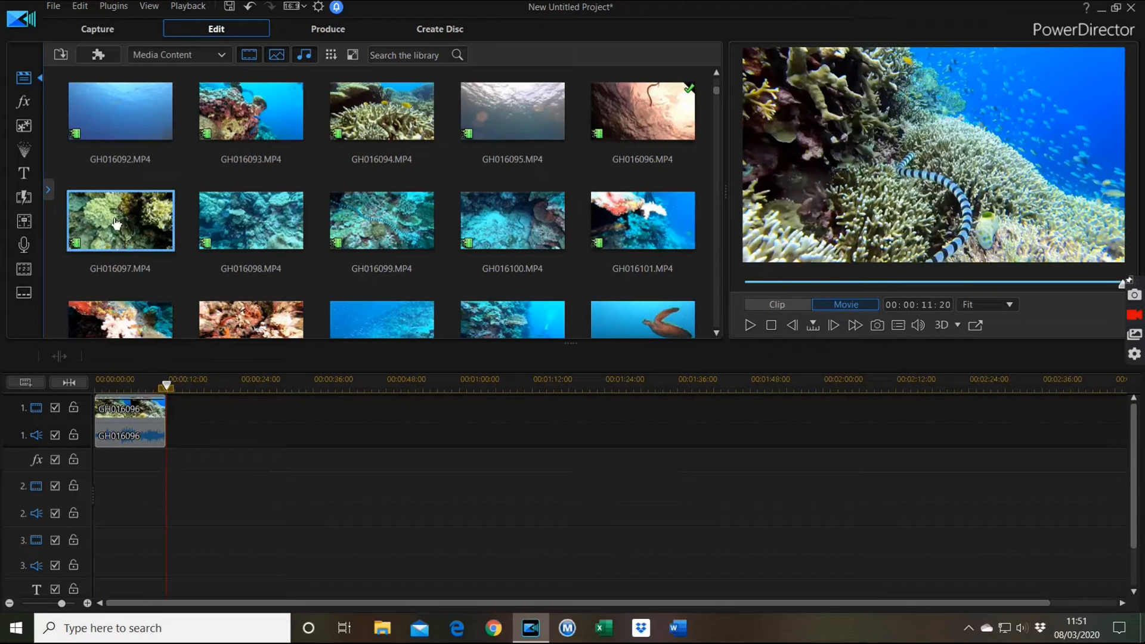
pyautogui.click(116, 224)
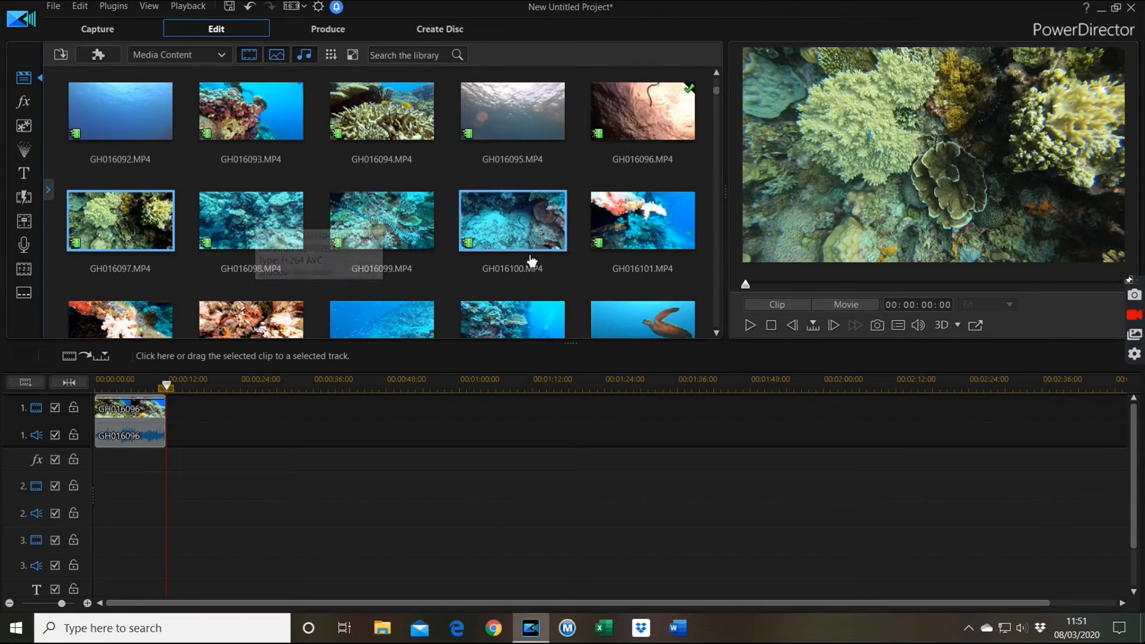
pyautogui.click(750, 325)
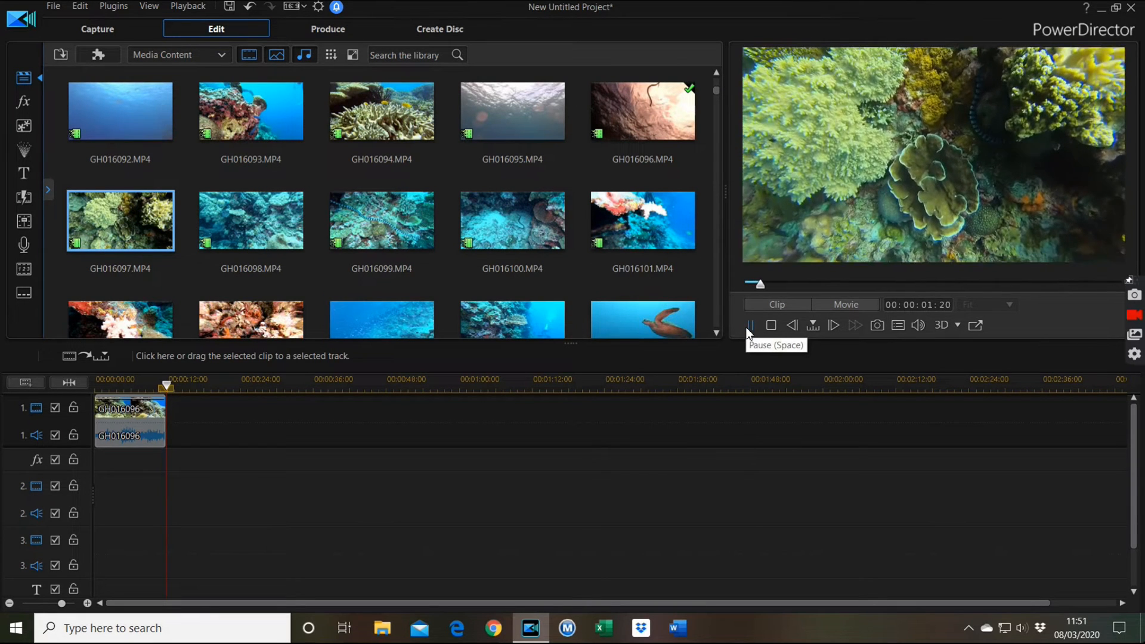
pyautogui.click(750, 326)
pyautogui.moveTo(783, 291); pyautogui.dragTo(941, 286)
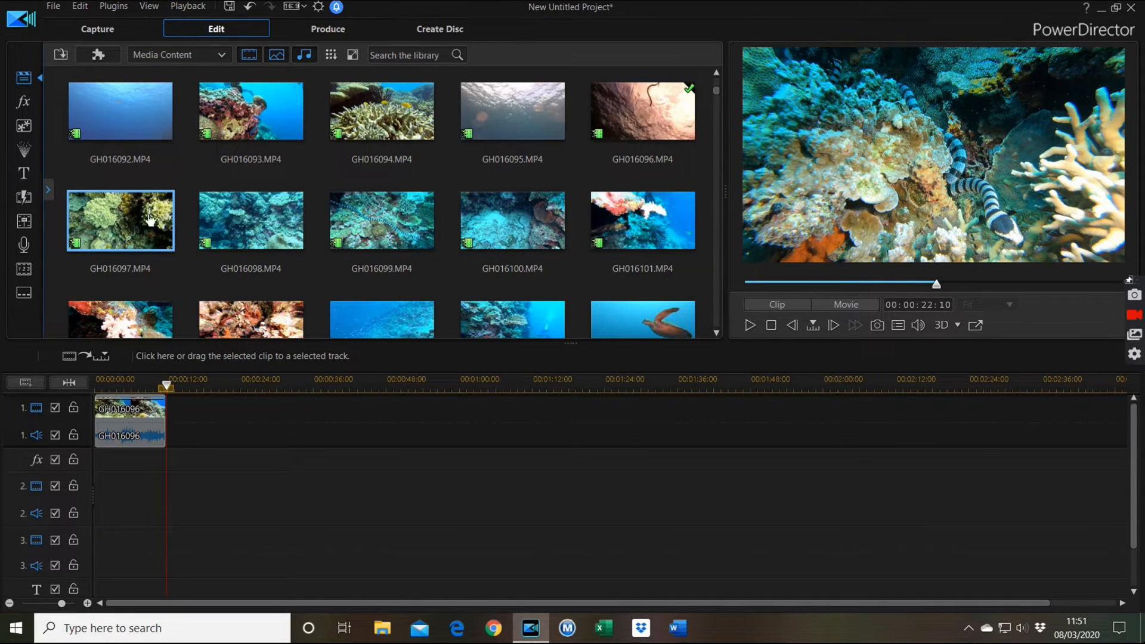
# Step: Add GH016097.MP4 to video track 1 directly after the first clip and mute it
pyautogui.moveTo(125, 218); pyautogui.dragTo(167, 422)
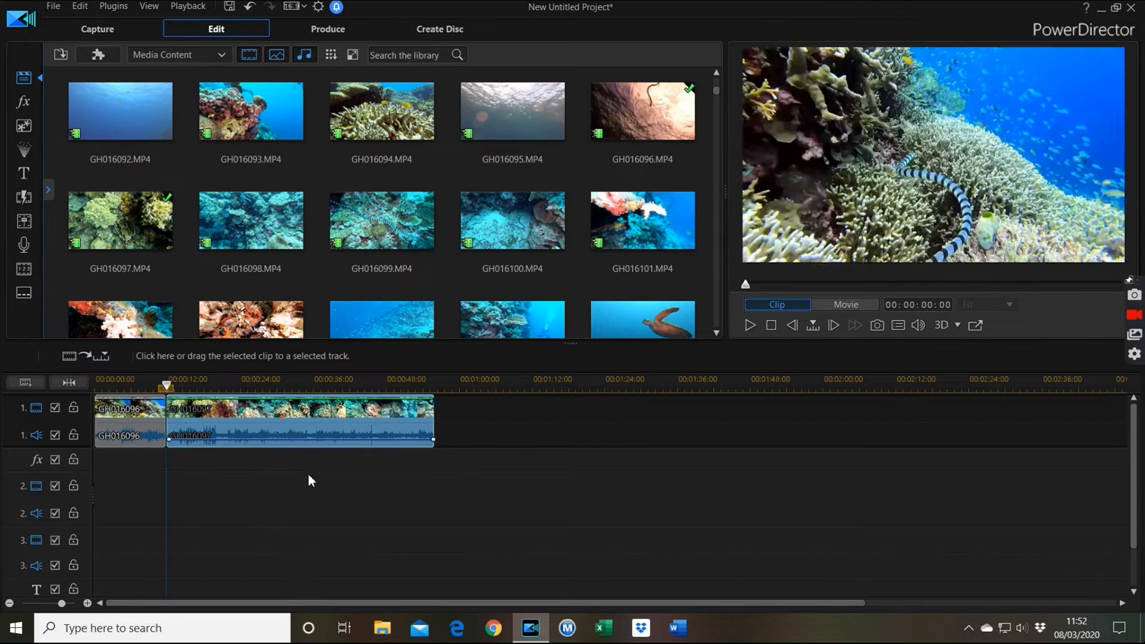
pyautogui.rightClick(329, 424)
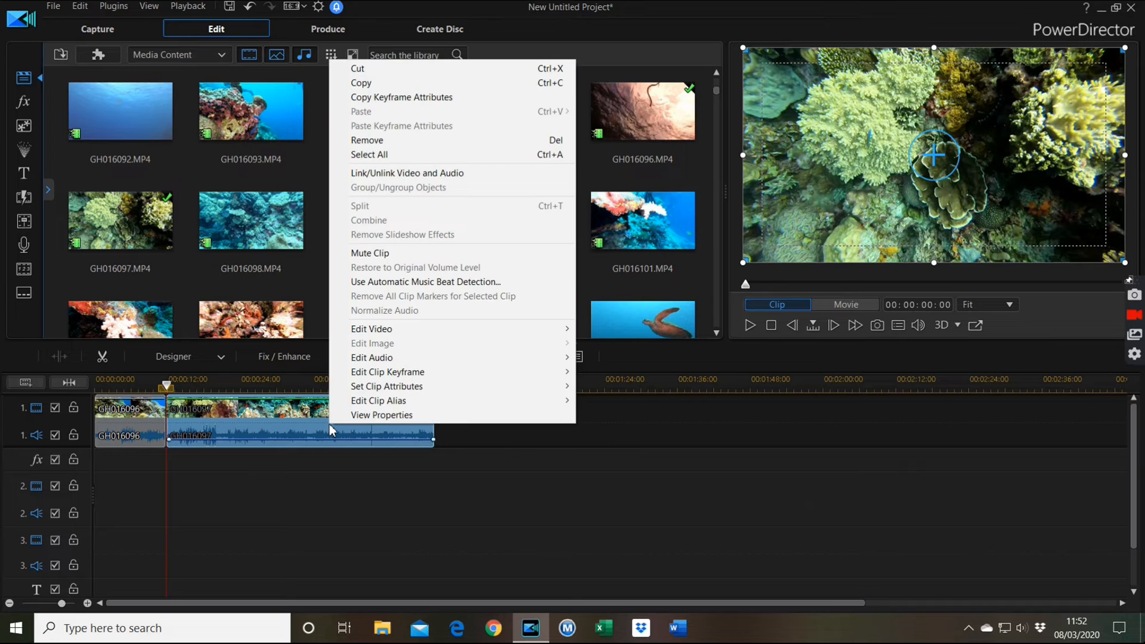
pyautogui.click(389, 254)
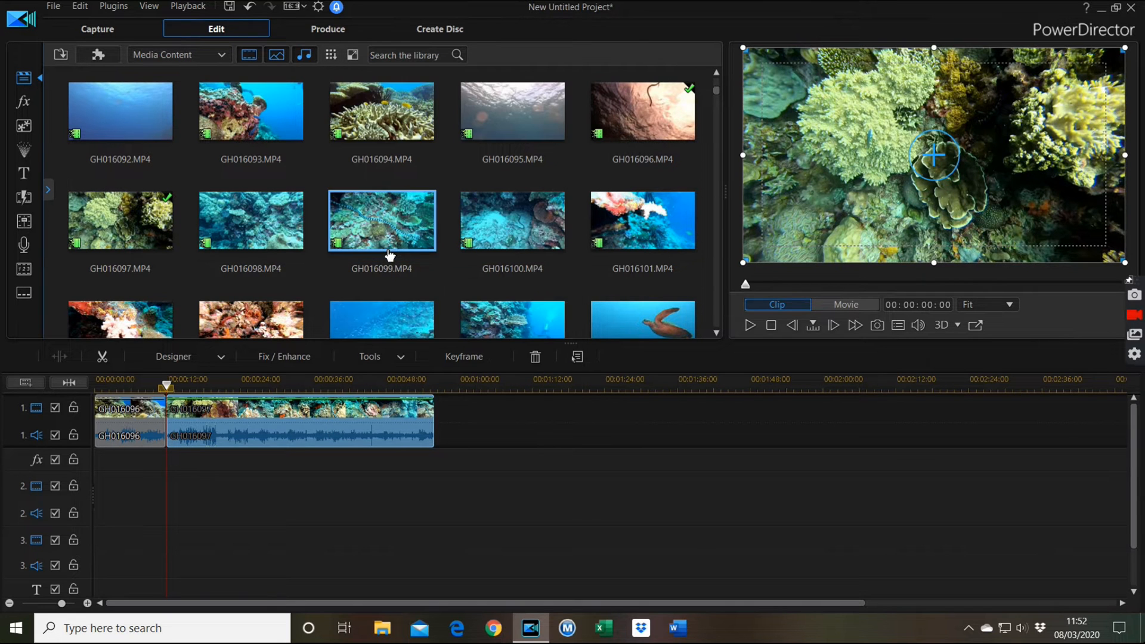
# Step: Open Multi Trim for the GH016097 clip and mark the first segment's start at 00:00:21:18
pyautogui.click(104, 361)
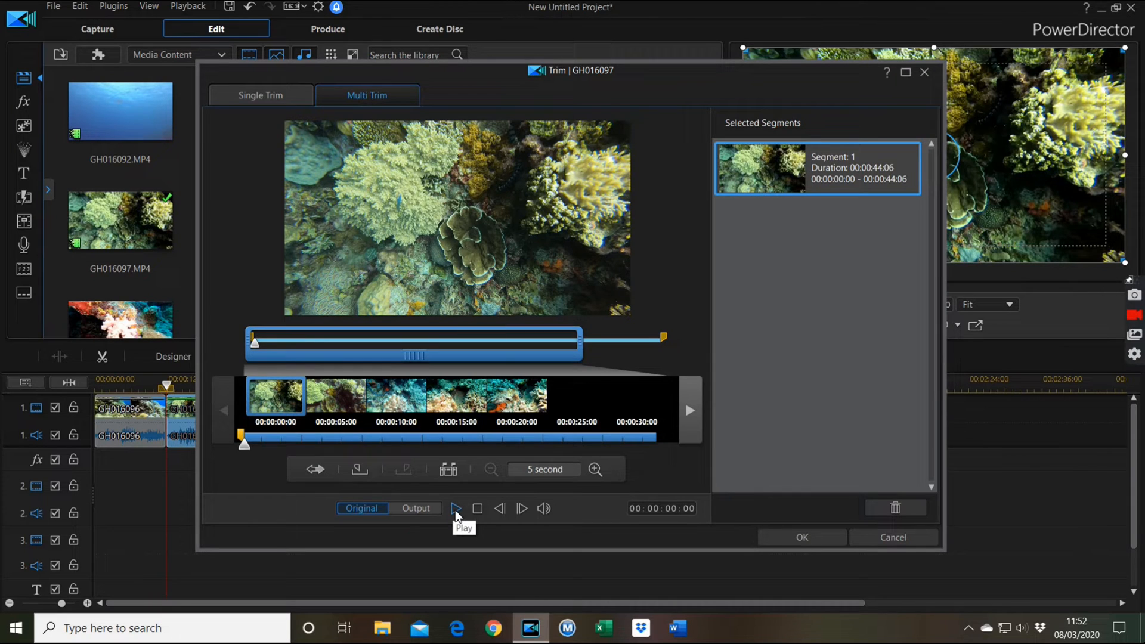
pyautogui.click(455, 510)
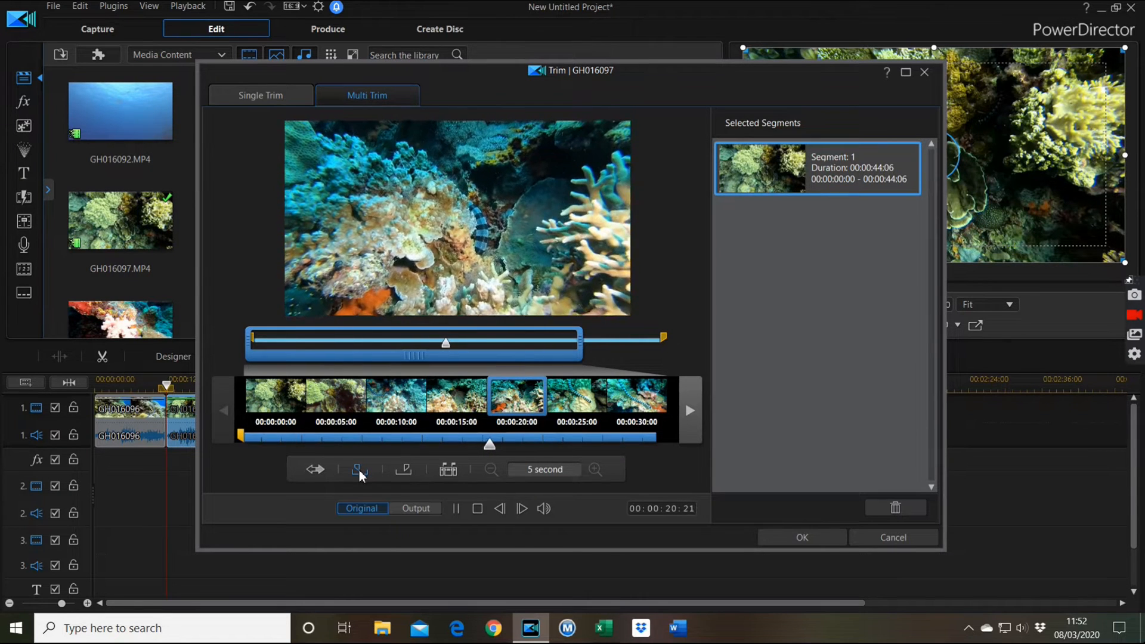
pyautogui.click(359, 470)
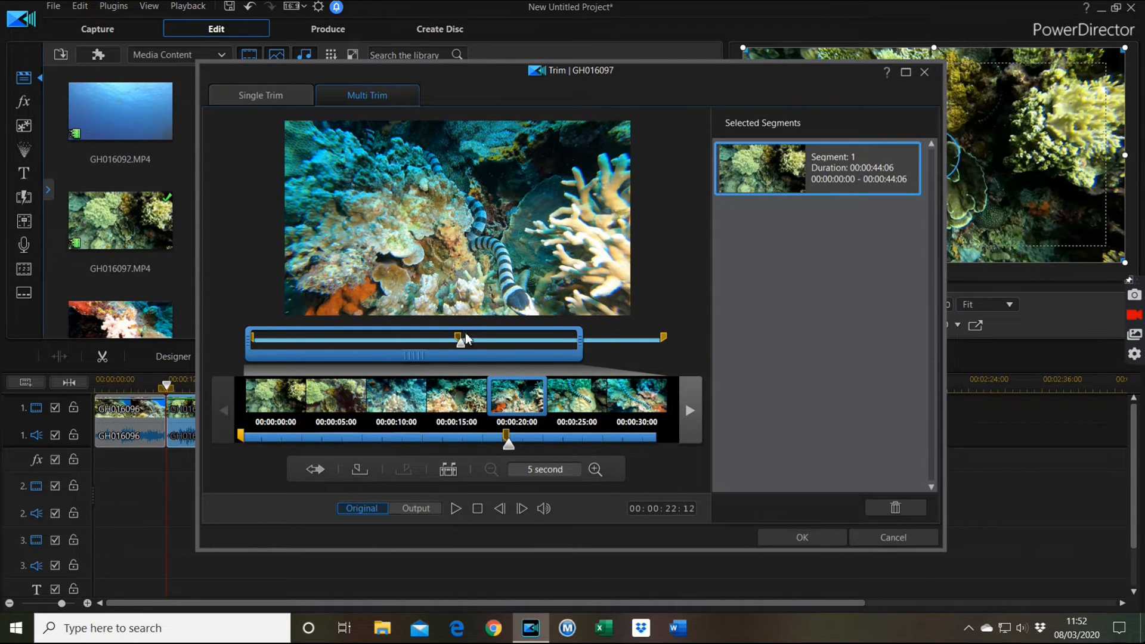
pyautogui.moveTo(460, 338); pyautogui.dragTo(455, 339)
pyautogui.click(359, 470)
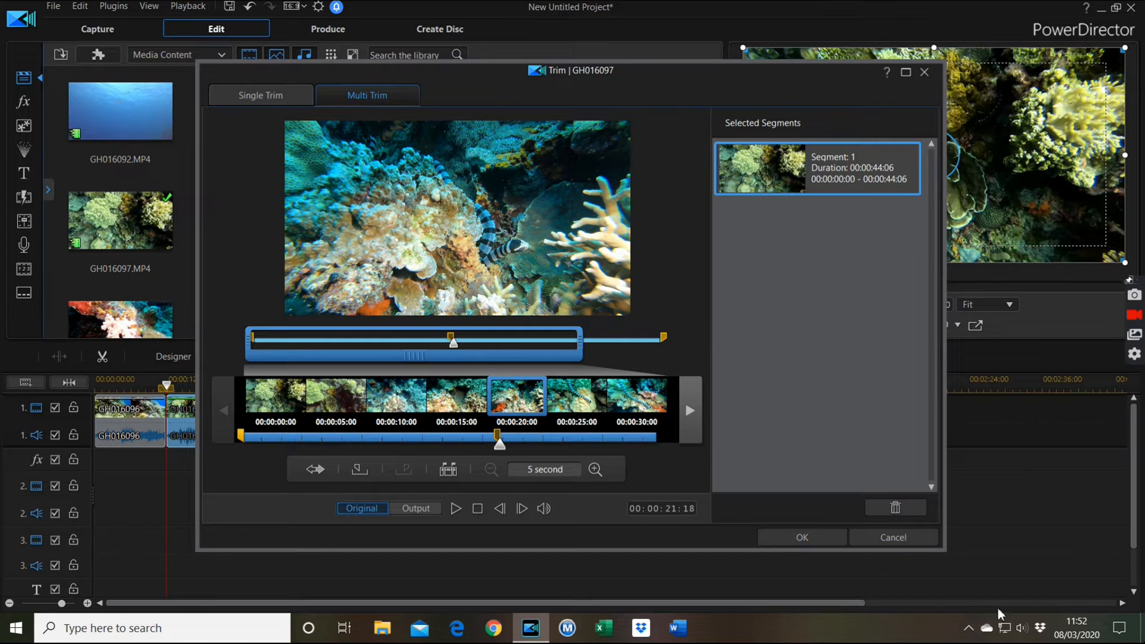
# Step: Lower the system speaker volume to 7, and mark the first GH016097 segment's end at 00:00:32:11
pyautogui.click(1021, 633)
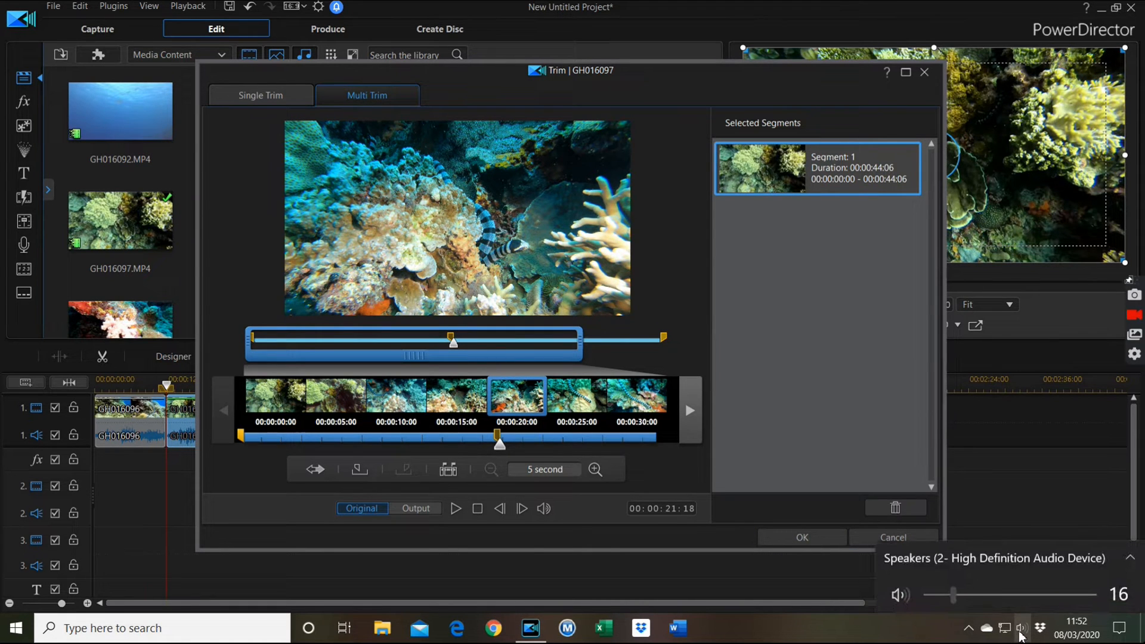
pyautogui.click(940, 594)
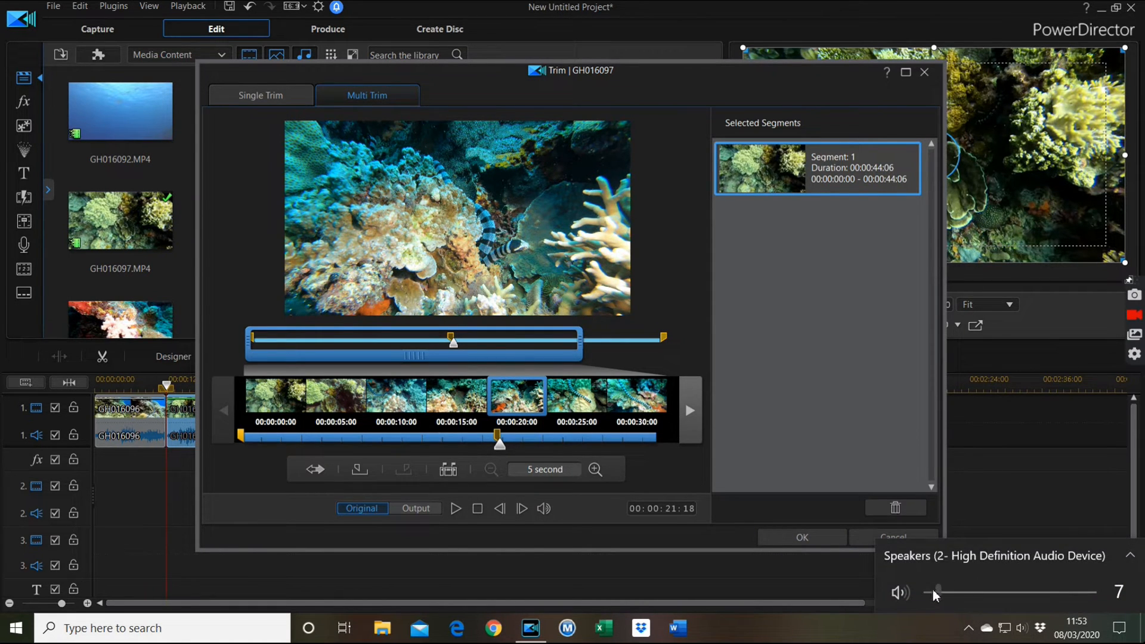
pyautogui.click(456, 508)
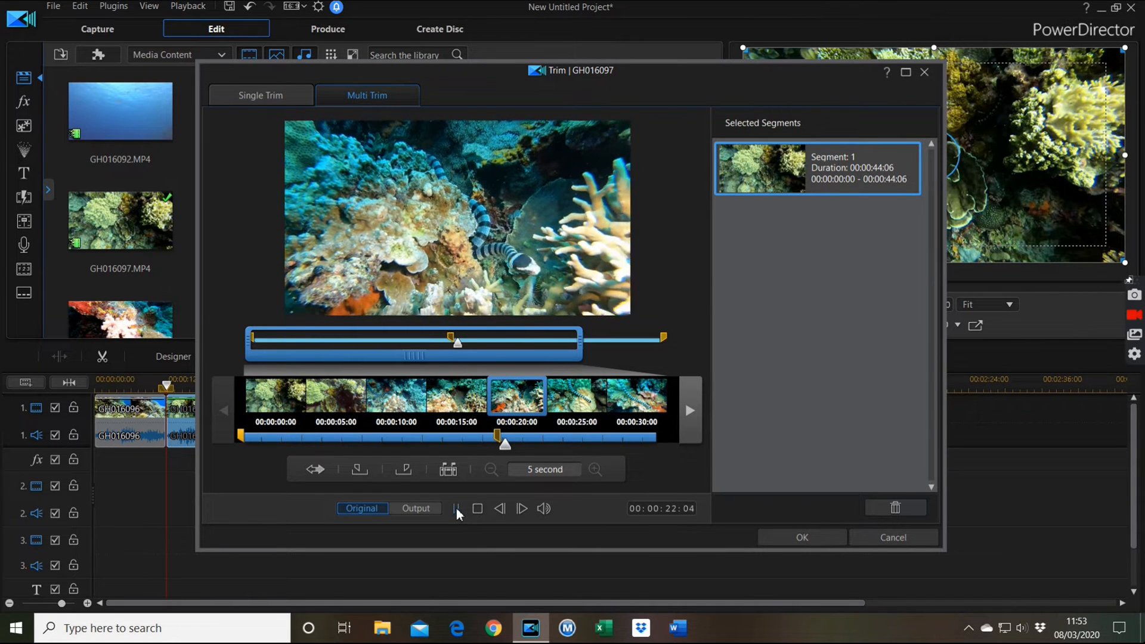
pyautogui.click(408, 467)
pyautogui.click(408, 471)
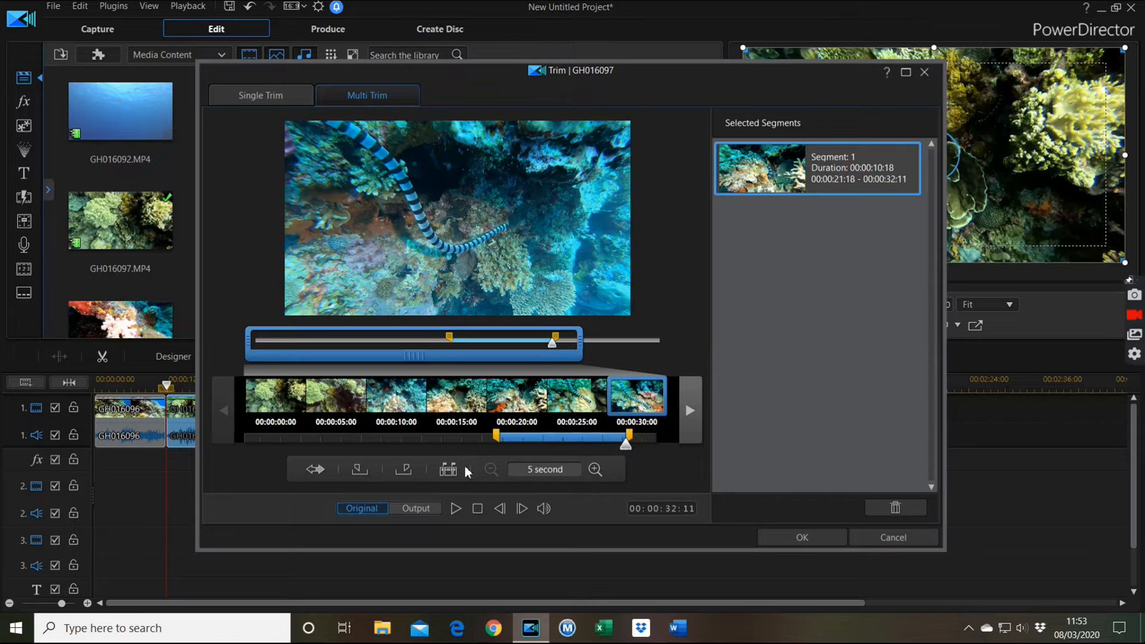
# Step: Mark a second GH016097 segment from 00:00:37:16 to 00:00:42:21 and apply the multi-trim to the timeline
pyautogui.click(456, 507)
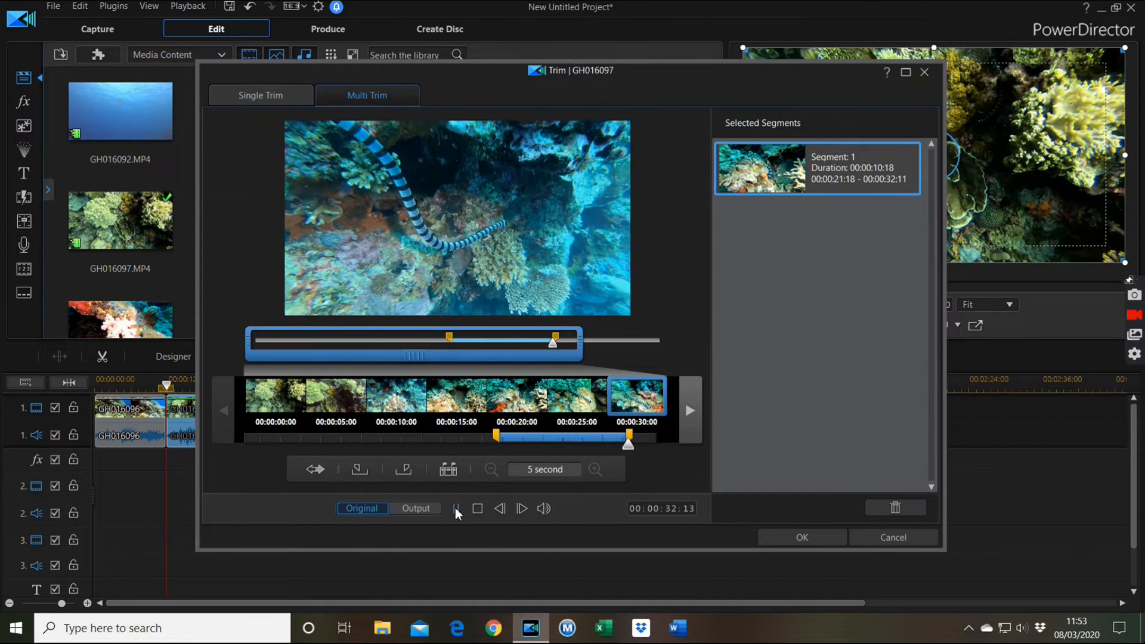
pyautogui.click(361, 473)
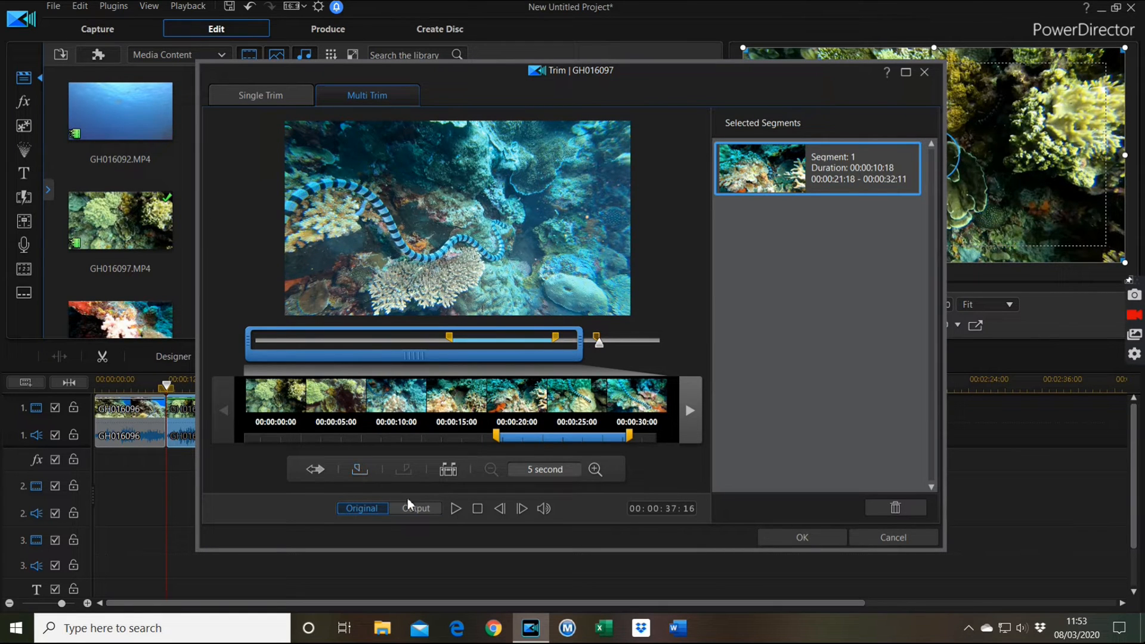
pyautogui.click(456, 509)
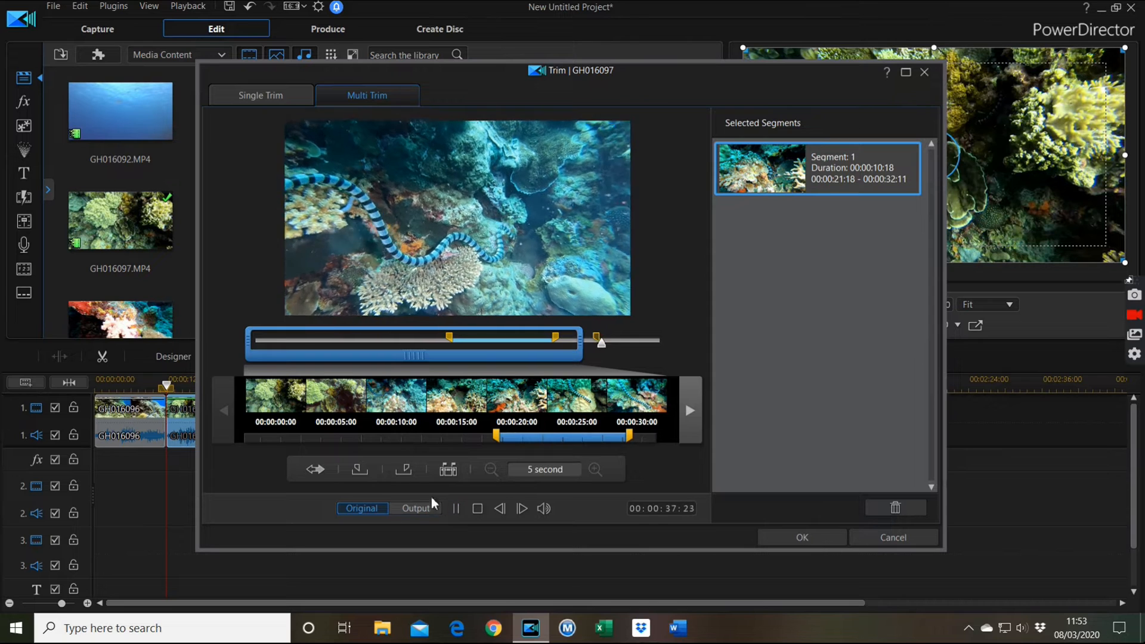
pyautogui.click(406, 471)
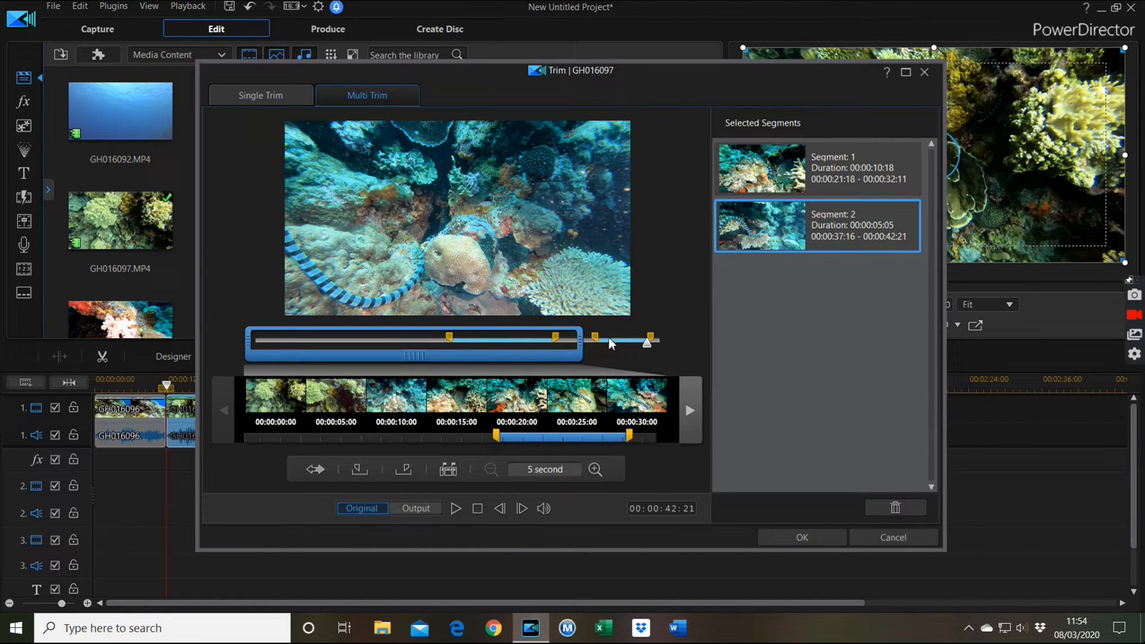
pyautogui.click(778, 536)
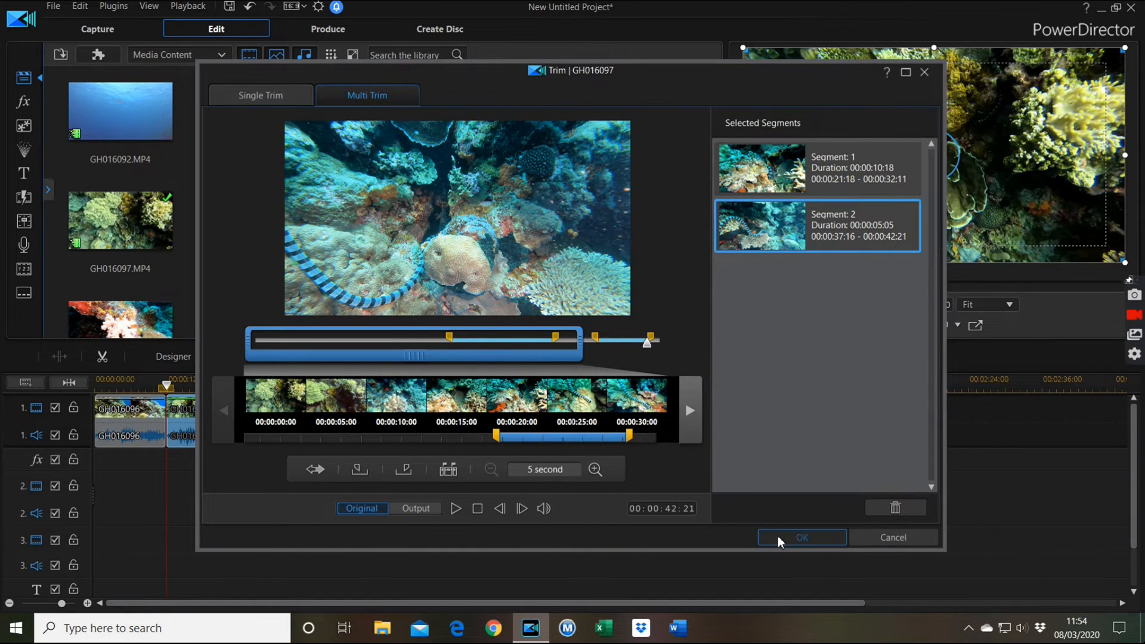
# Step: Play back the two trimmed GH016097 segments on the timeline to check the cut
pyautogui.click(179, 421)
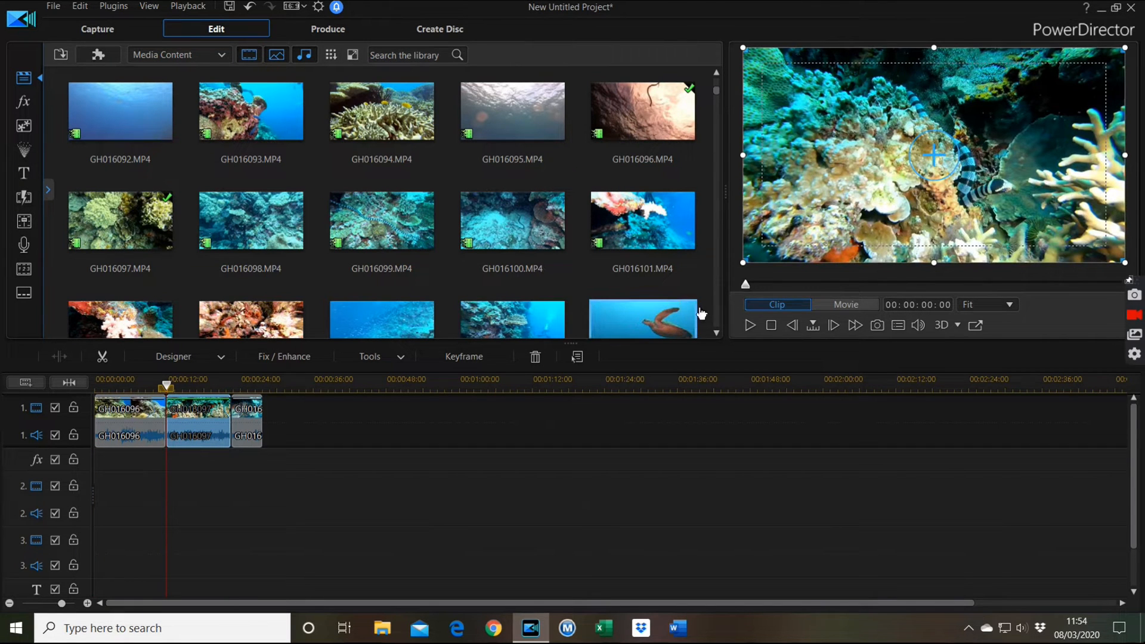
pyautogui.click(751, 327)
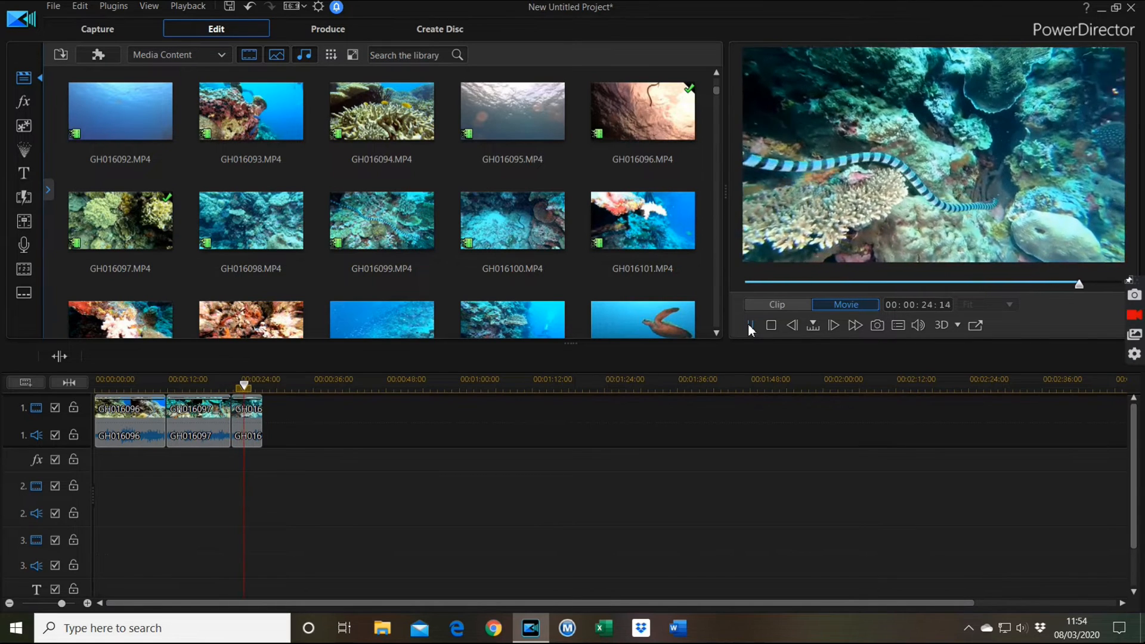
pyautogui.click(750, 326)
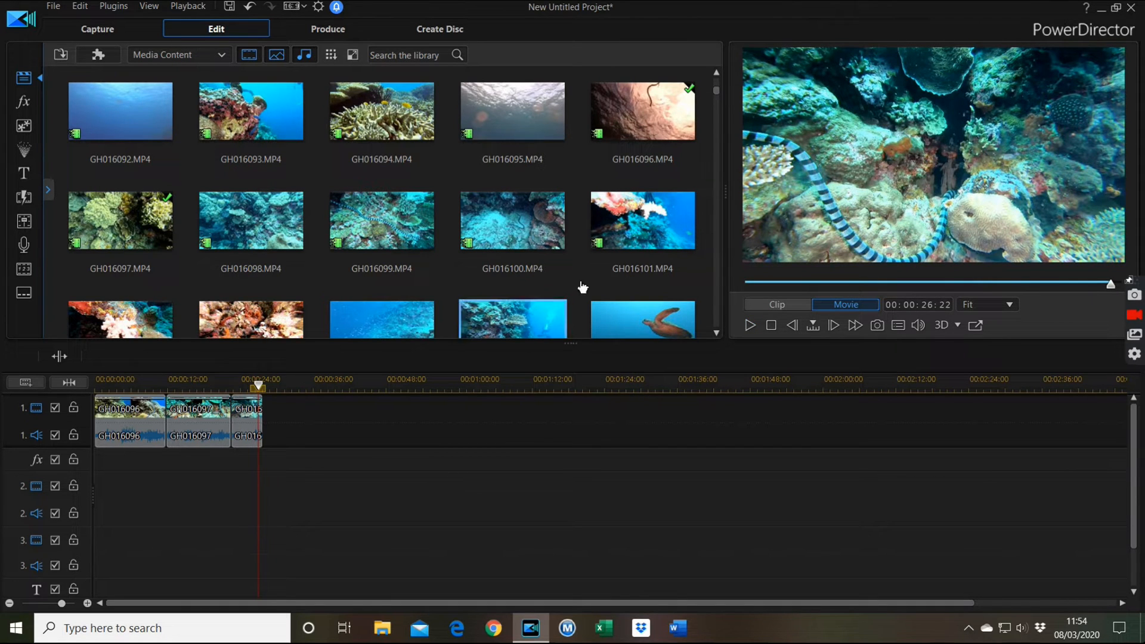
# Step: Try to place the turtle clip GH016106.MP4 after the last segment on video track 1 with the Overwrite option
pyautogui.scroll(-3, 698, 139)
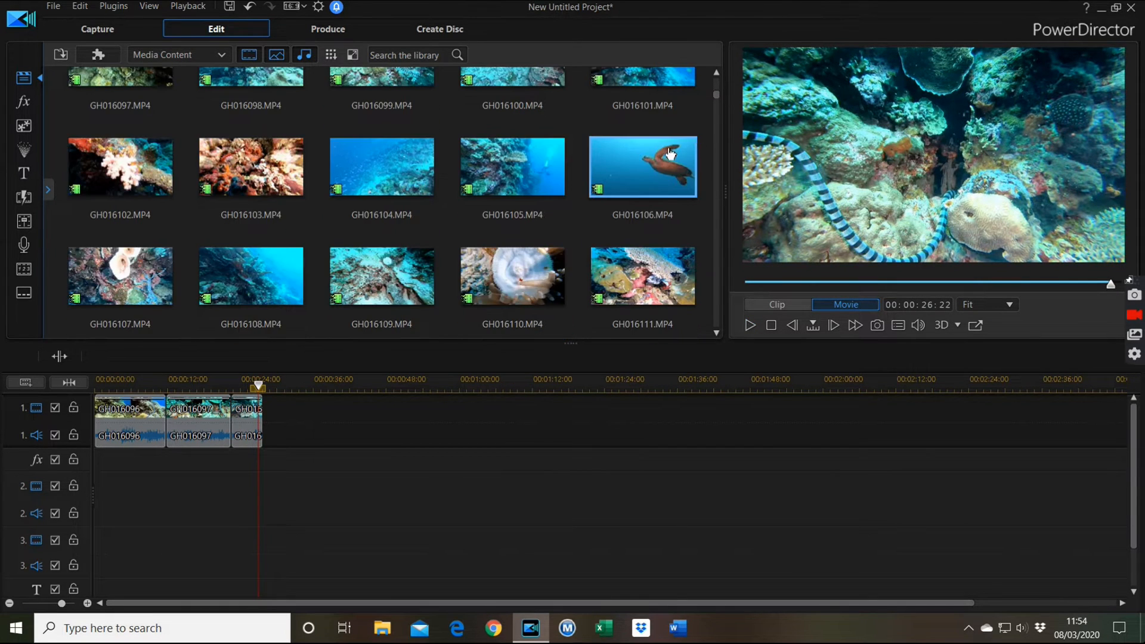
pyautogui.moveTo(671, 154); pyautogui.dragTo(291, 422)
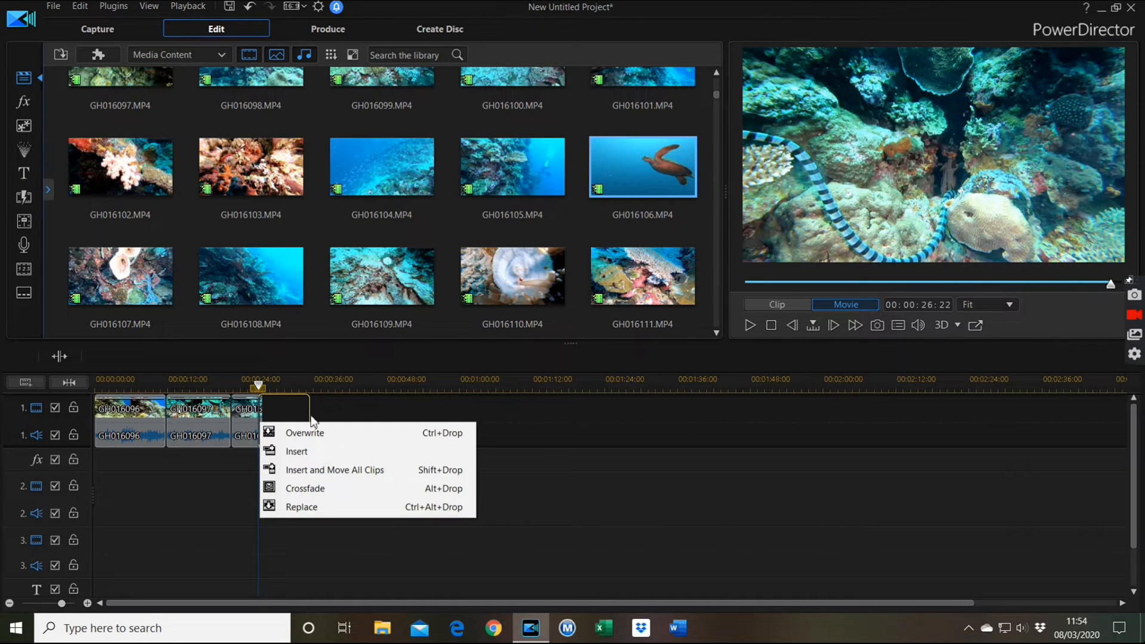
pyautogui.click(378, 432)
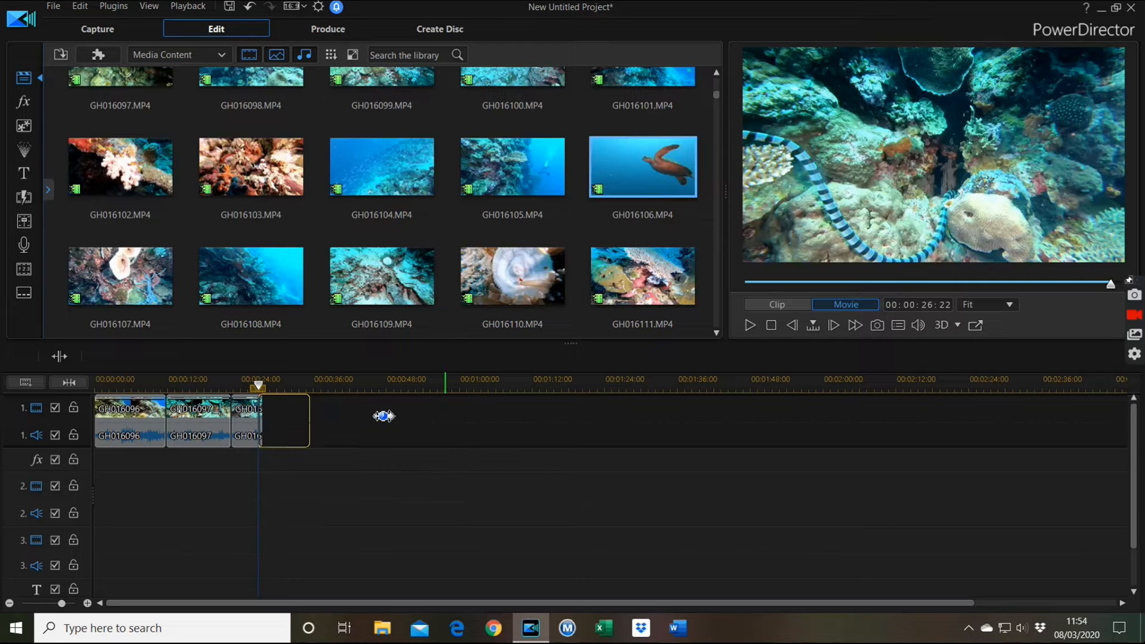
pyautogui.click(300, 413)
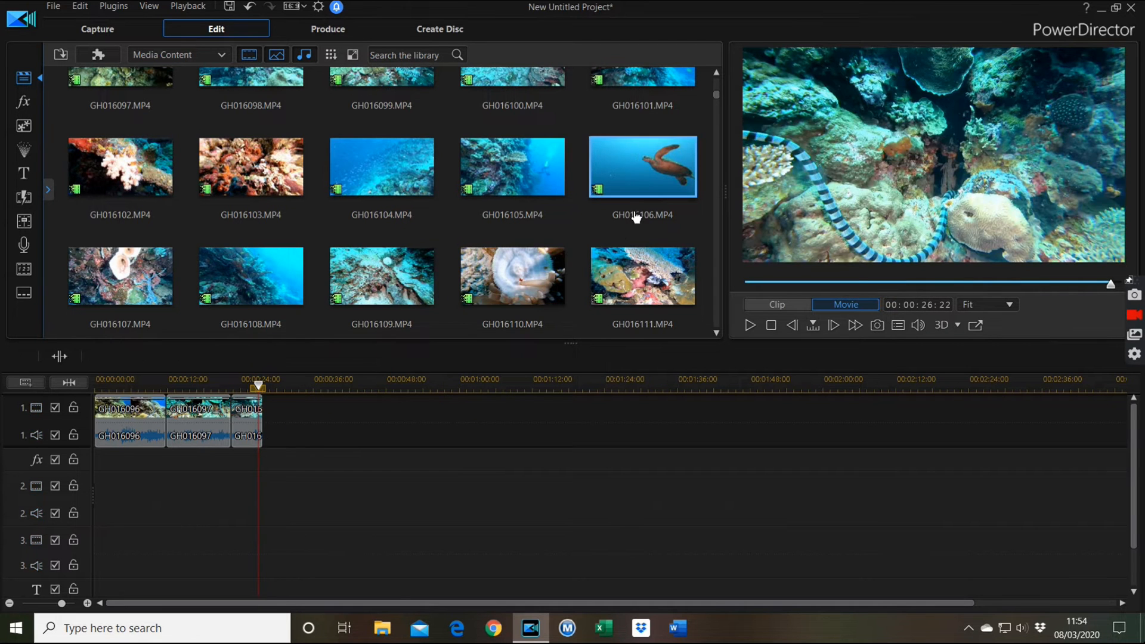
# Step: Add GH016106.MP4 to video track 1 directly after the last GH016097 segment and mute it
pyautogui.moveTo(661, 172); pyautogui.dragTo(268, 415)
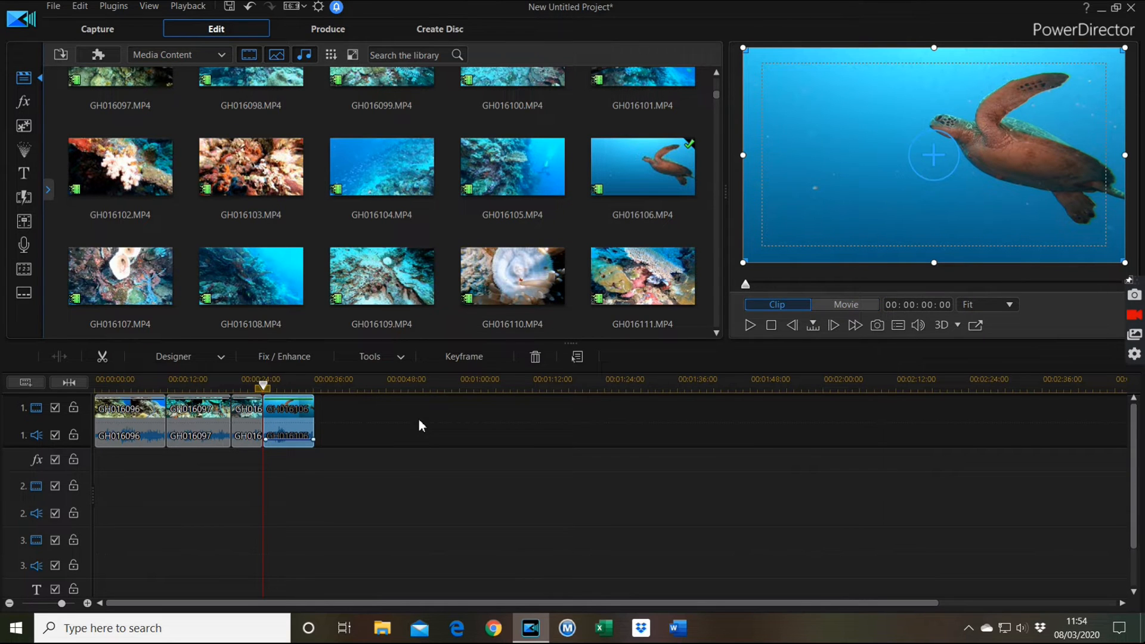
pyautogui.rightClick(291, 413)
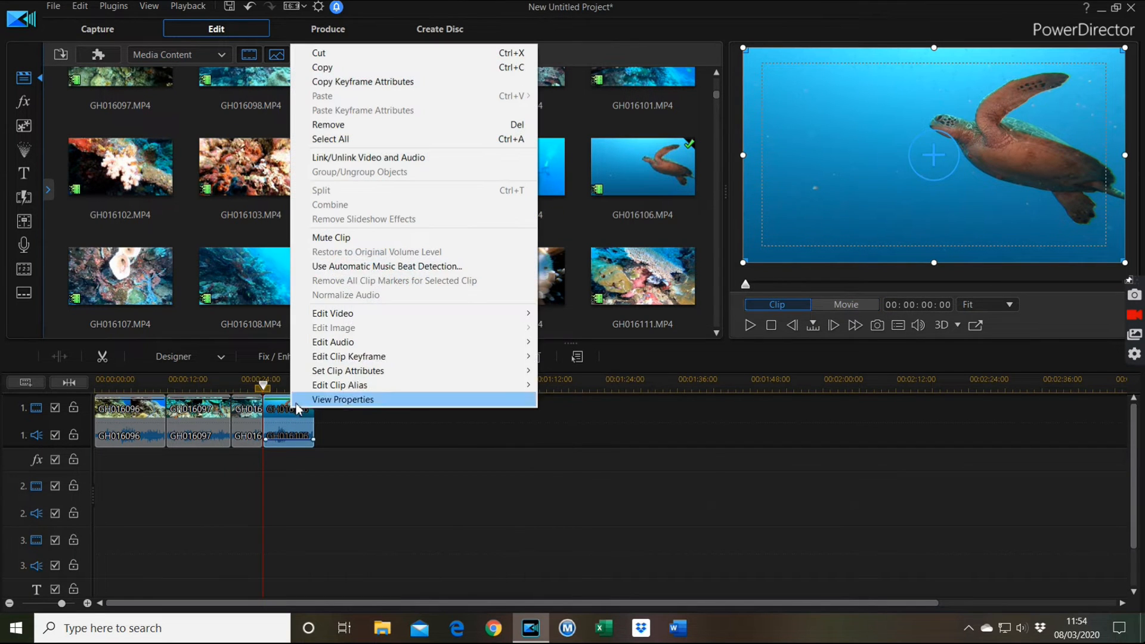
pyautogui.click(363, 238)
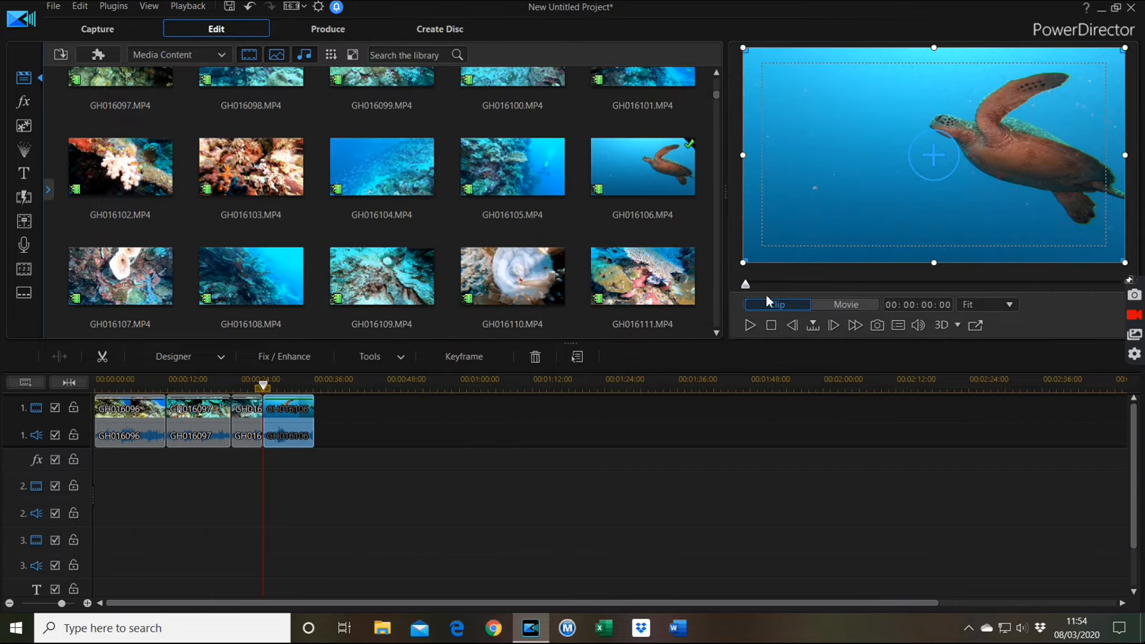
# Step: Pause the GH016106 turtle clip partway through, enable Color Adjustment for it and set the hue to 112
pyautogui.click(750, 326)
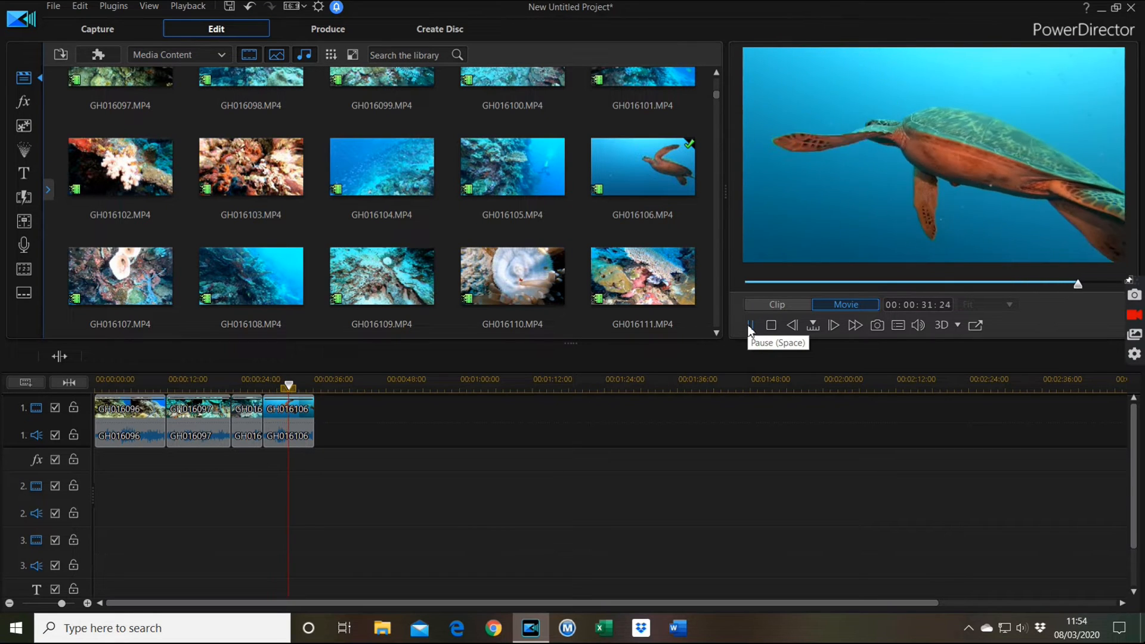
pyautogui.click(750, 326)
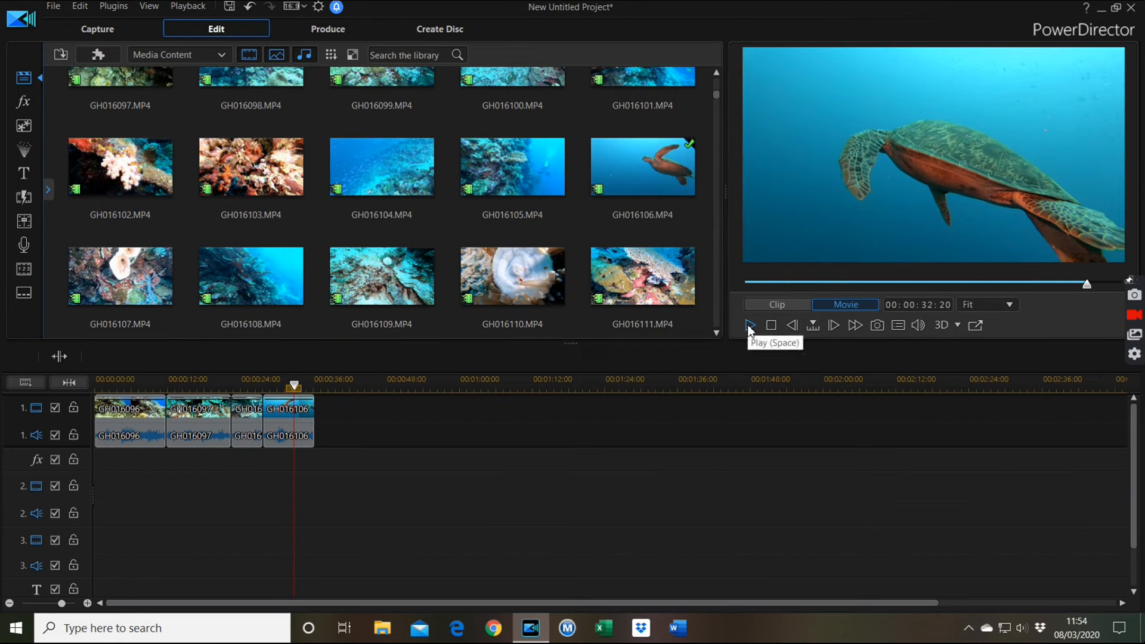
pyautogui.click(290, 412)
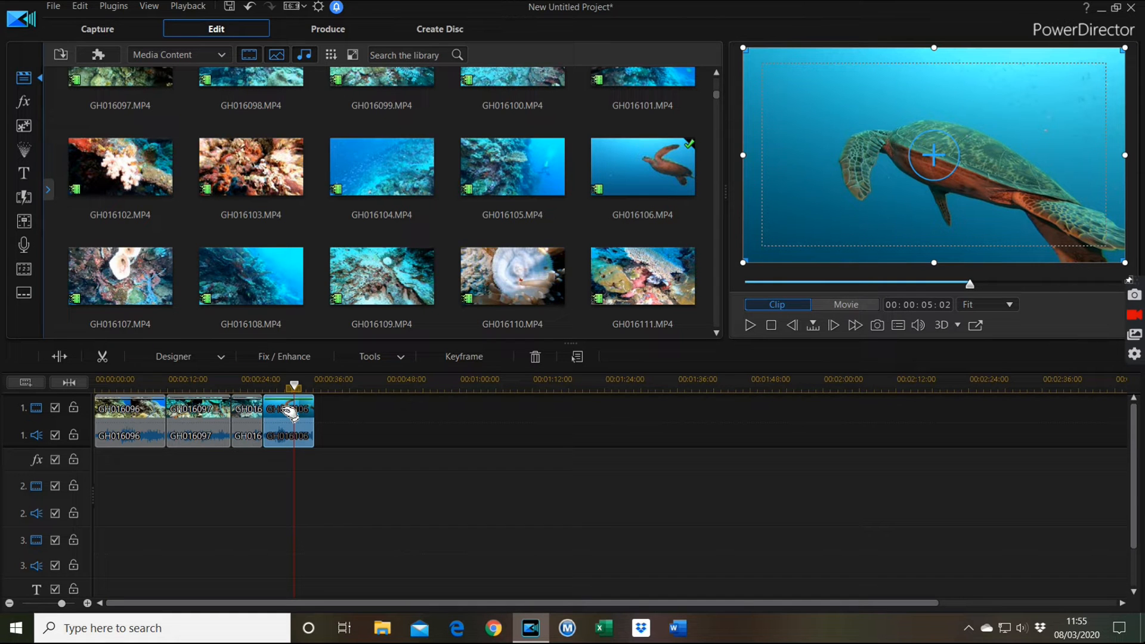
pyautogui.click(310, 356)
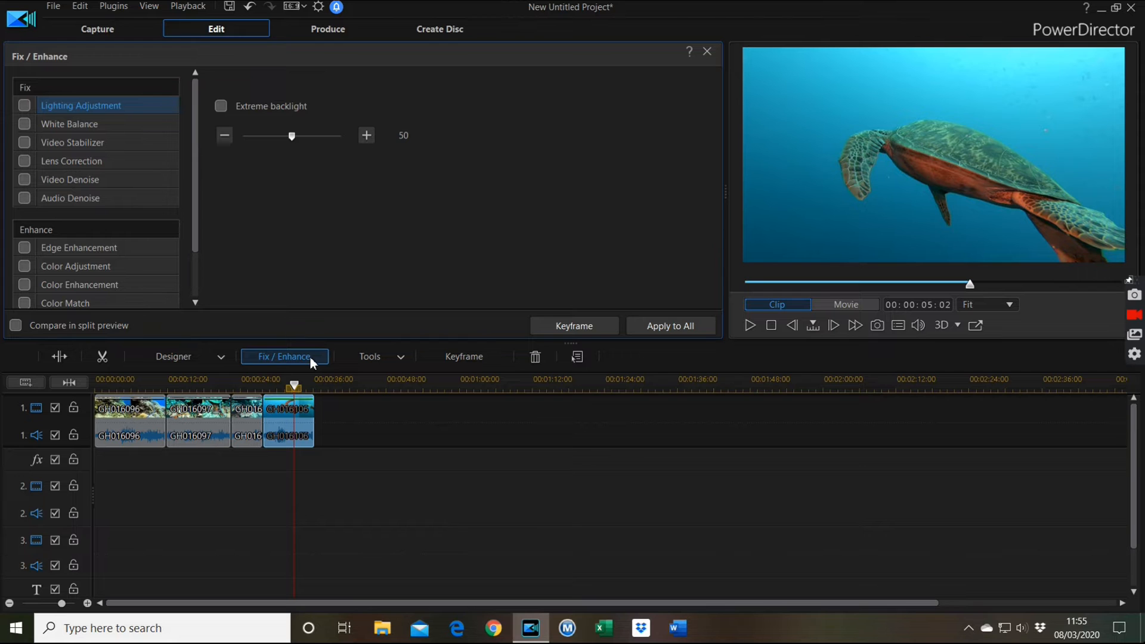
pyautogui.click(28, 265)
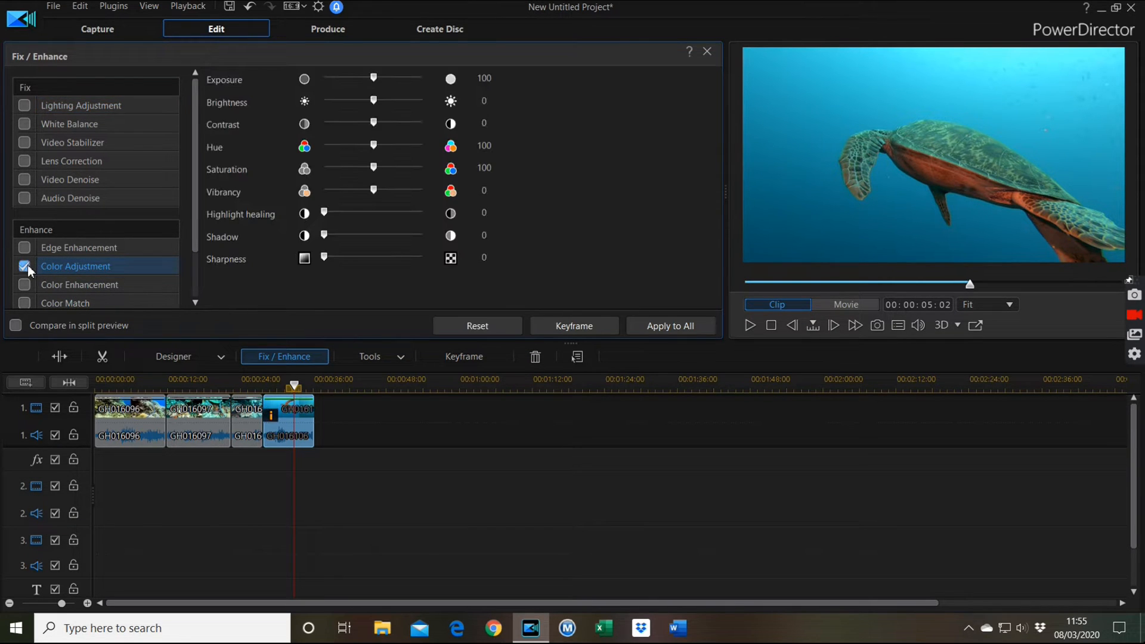
pyautogui.click(375, 146)
pyautogui.moveTo(375, 149); pyautogui.dragTo(373, 149)
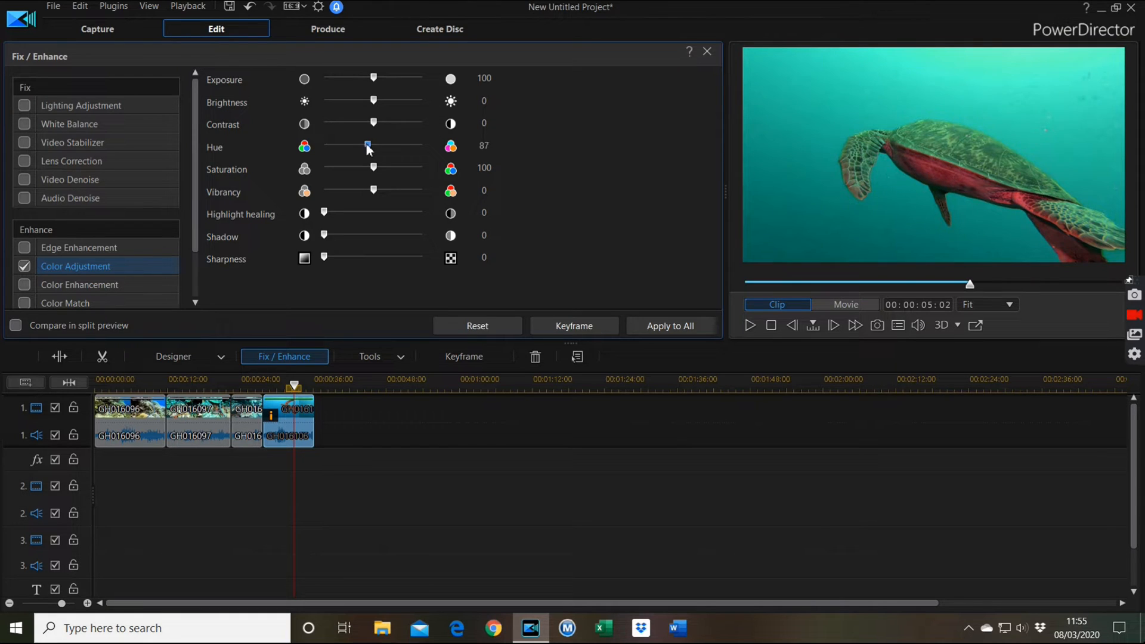
pyautogui.moveTo(377, 150); pyautogui.dragTo(380, 151)
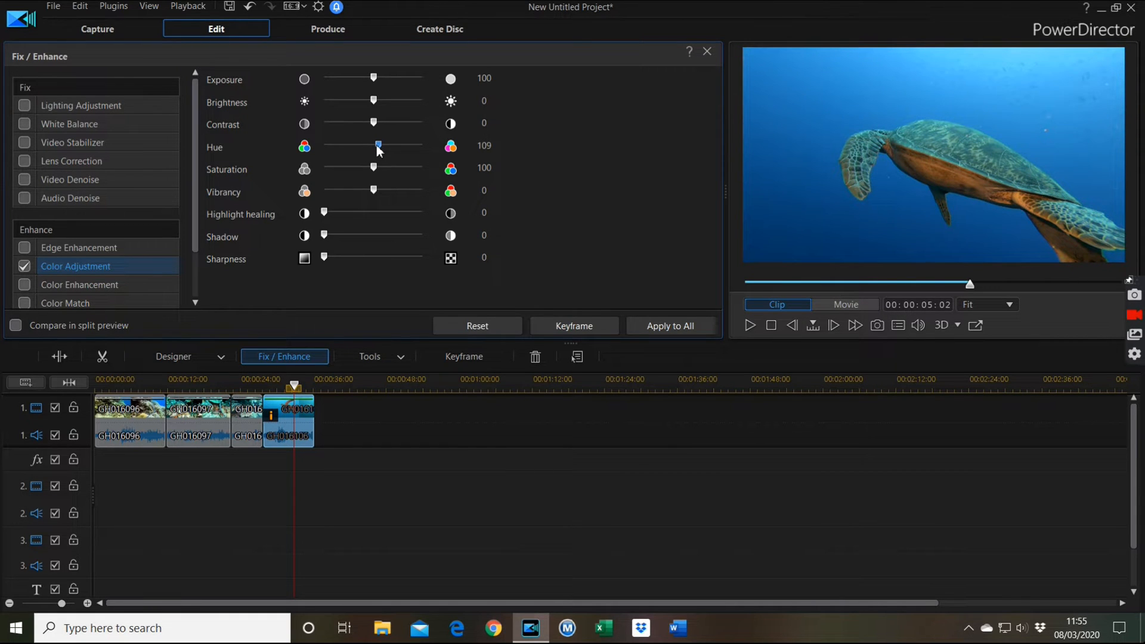
pyautogui.moveTo(381, 151)
pyautogui.mouseDown()
pyautogui.moveTo(393, 152)
pyautogui.moveTo(327, 159)
pyautogui.moveTo(381, 156)
pyautogui.mouseUp()
# Step: Preview the colour-adjusted turtle clip and close the Fix / Enhance settings
pyautogui.click(750, 327)
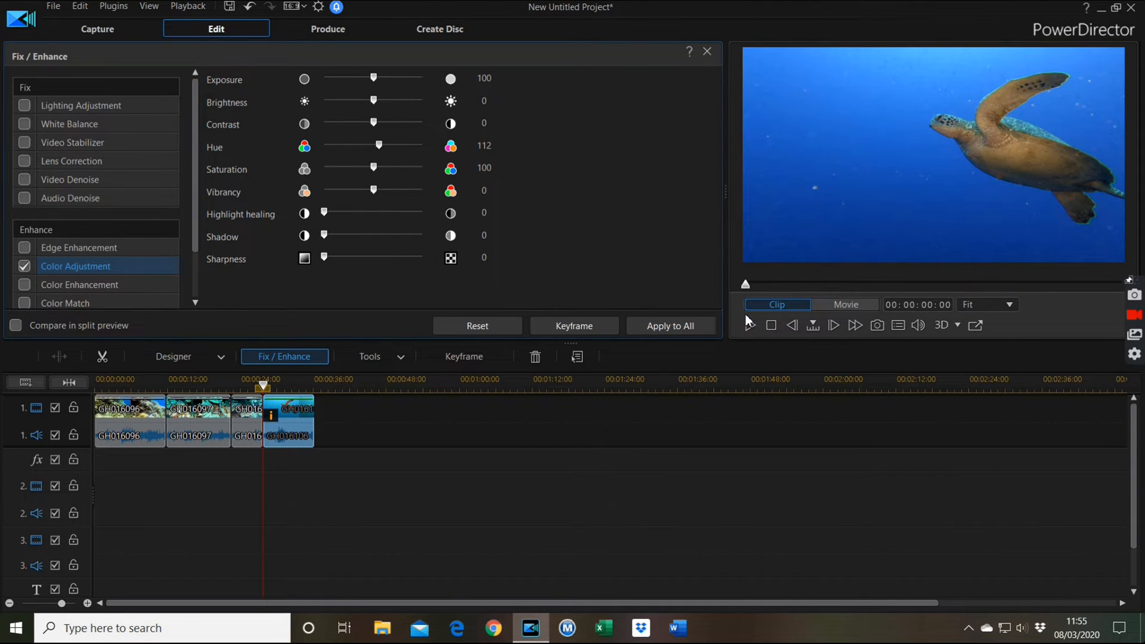
pyautogui.click(750, 327)
pyautogui.click(708, 54)
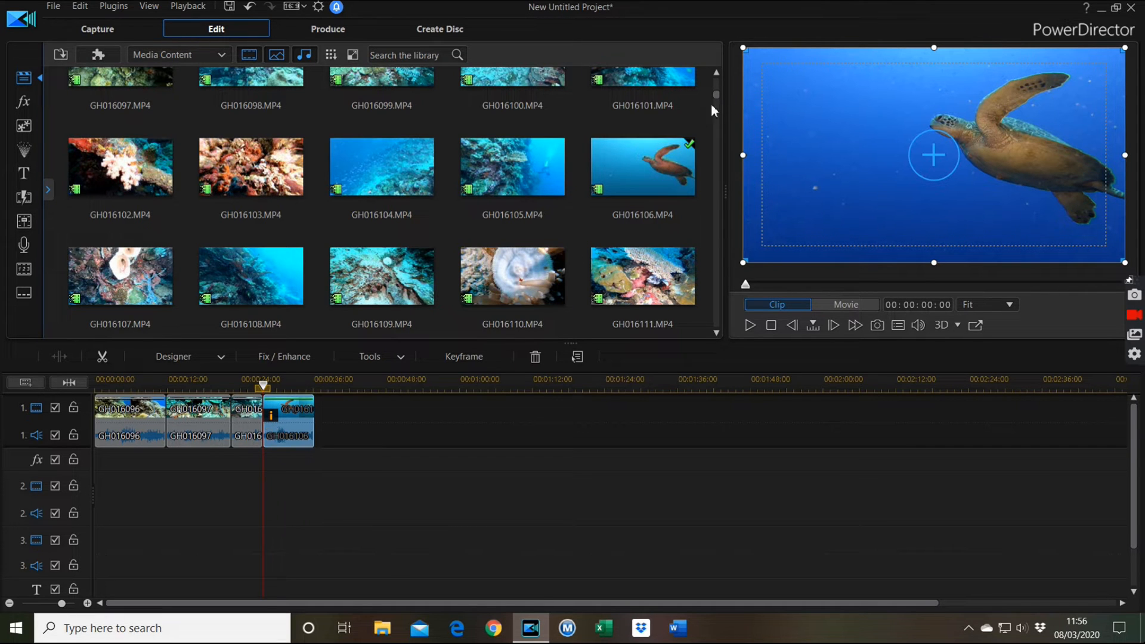
# Step: Find the whale shark clip GH016249.MP4 in the media library and skim through it to its end
pyautogui.scroll(-2, 698, 139)
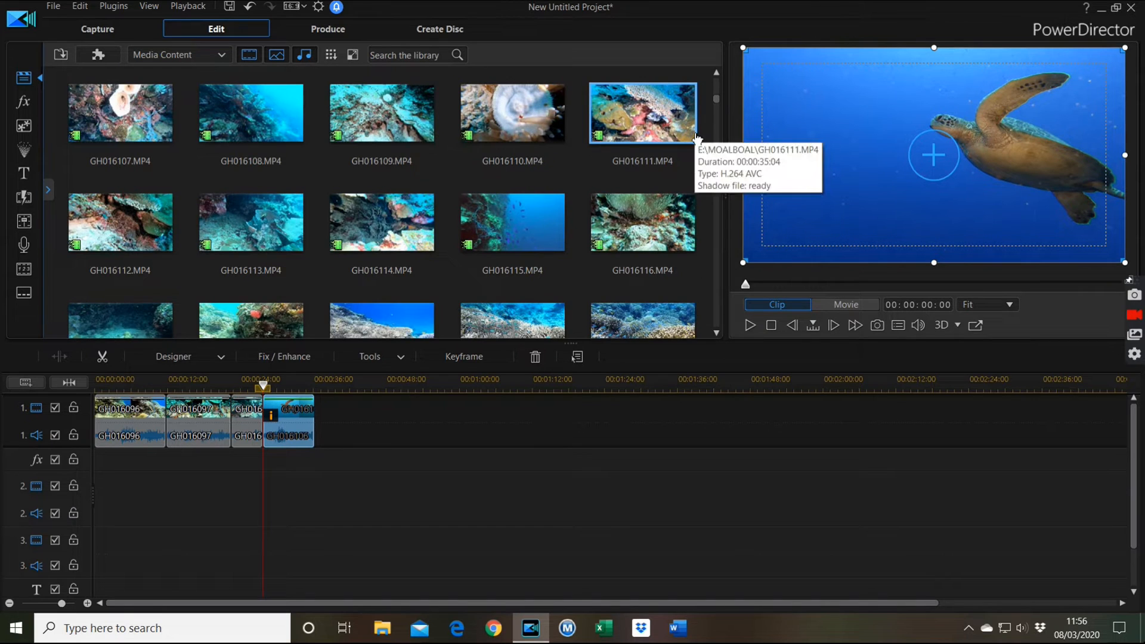
pyautogui.scroll(-3, 698, 139)
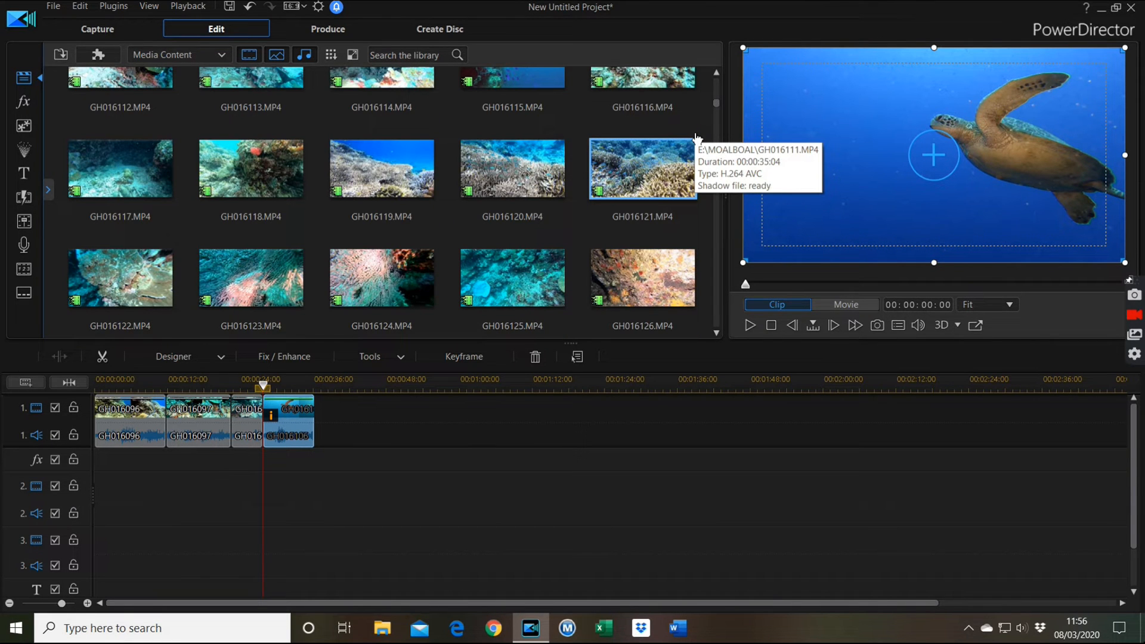
pyautogui.scroll(-2, 697, 139)
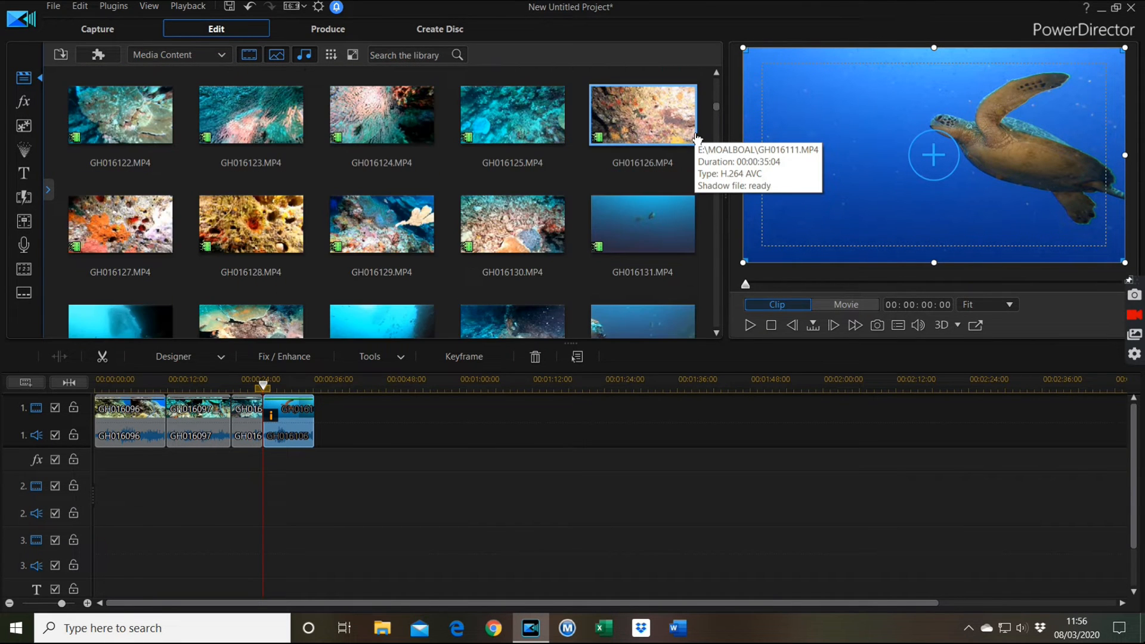
pyautogui.scroll(-2, 697, 139)
pyautogui.scroll(-3, 697, 138)
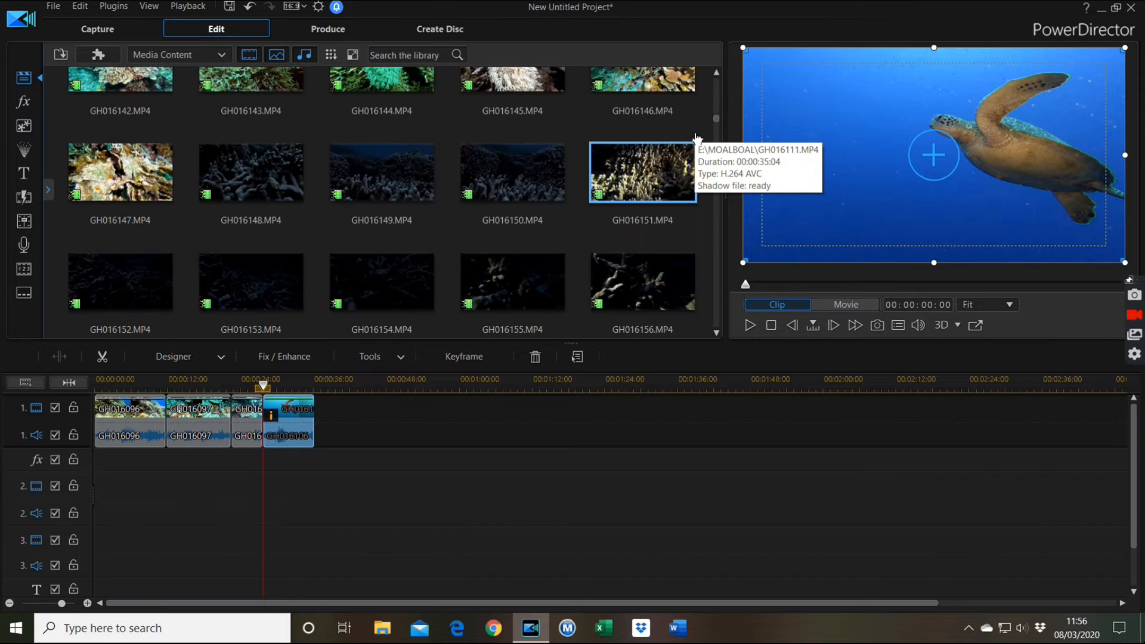
pyautogui.scroll(-10, 697, 139)
pyautogui.scroll(-8, 697, 139)
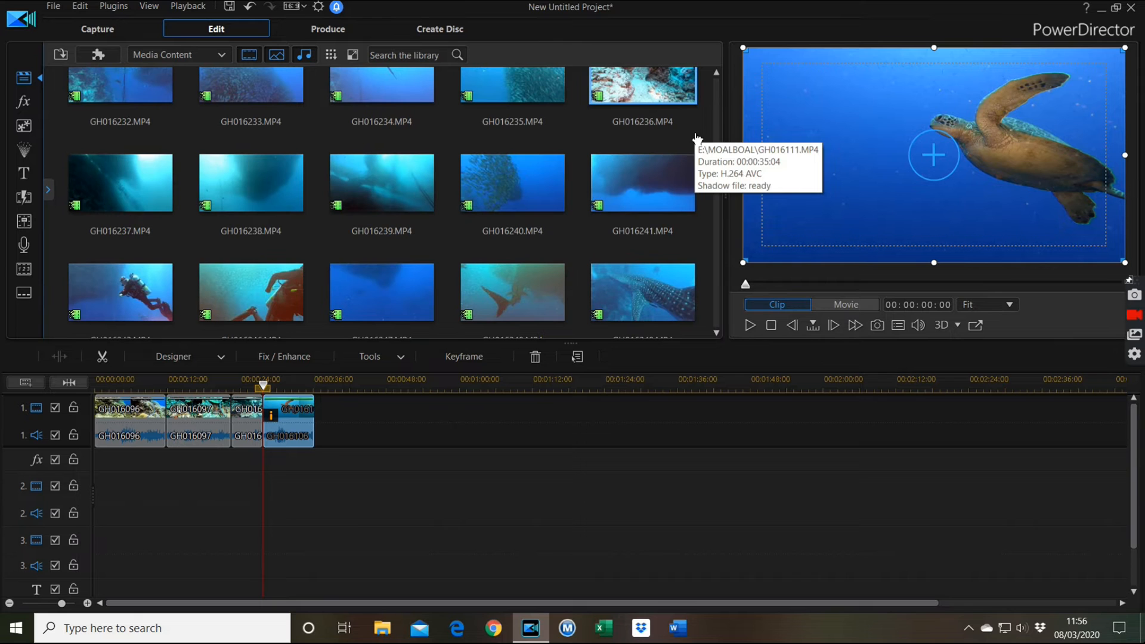
pyautogui.click(631, 281)
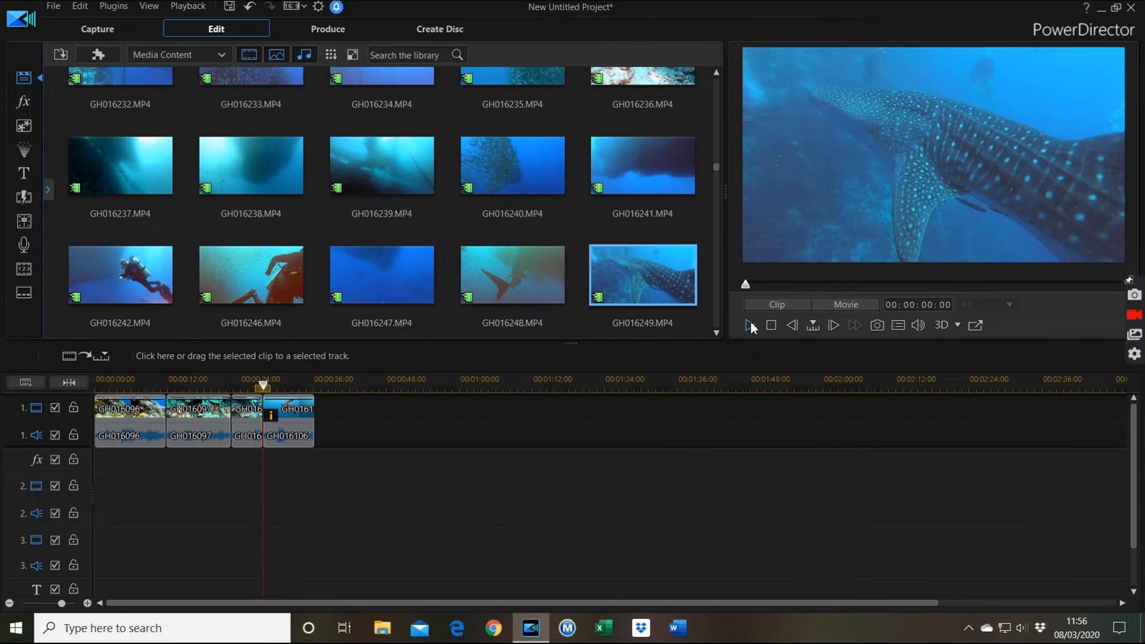
pyautogui.moveTo(746, 284); pyautogui.dragTo(1122, 279)
# Step: Add GH016249.MP4 to video track 1 directly after the GH016106 turtle clip and mute it
pyautogui.moveTo(639, 258); pyautogui.dragTo(316, 415)
pyautogui.rightClick(363, 416)
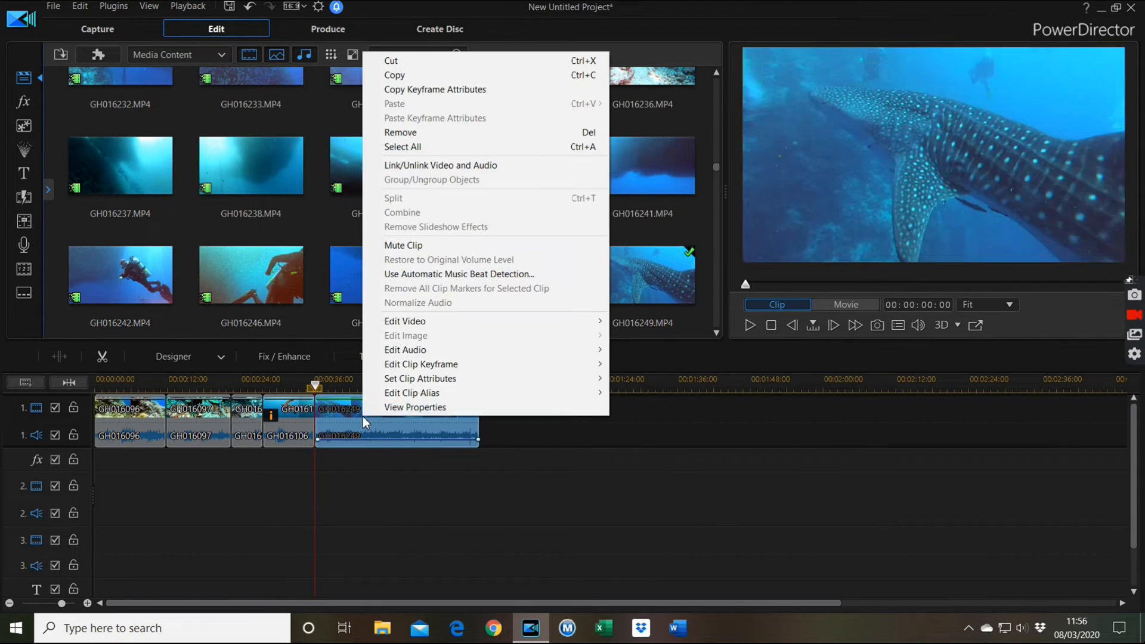
pyautogui.click(435, 250)
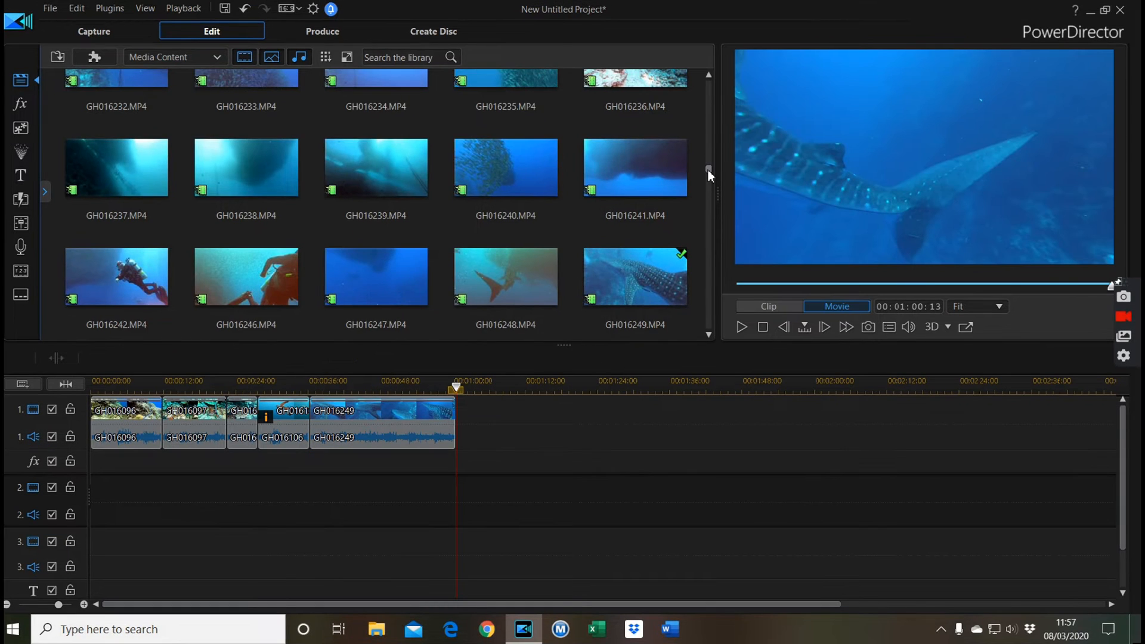
# Step: Find and preview the turtle clip GH016285.MP4, and place it on video track 1 with a gap after the GH016249 clip
pyautogui.moveTo(715, 168); pyautogui.dragTo(708, 175)
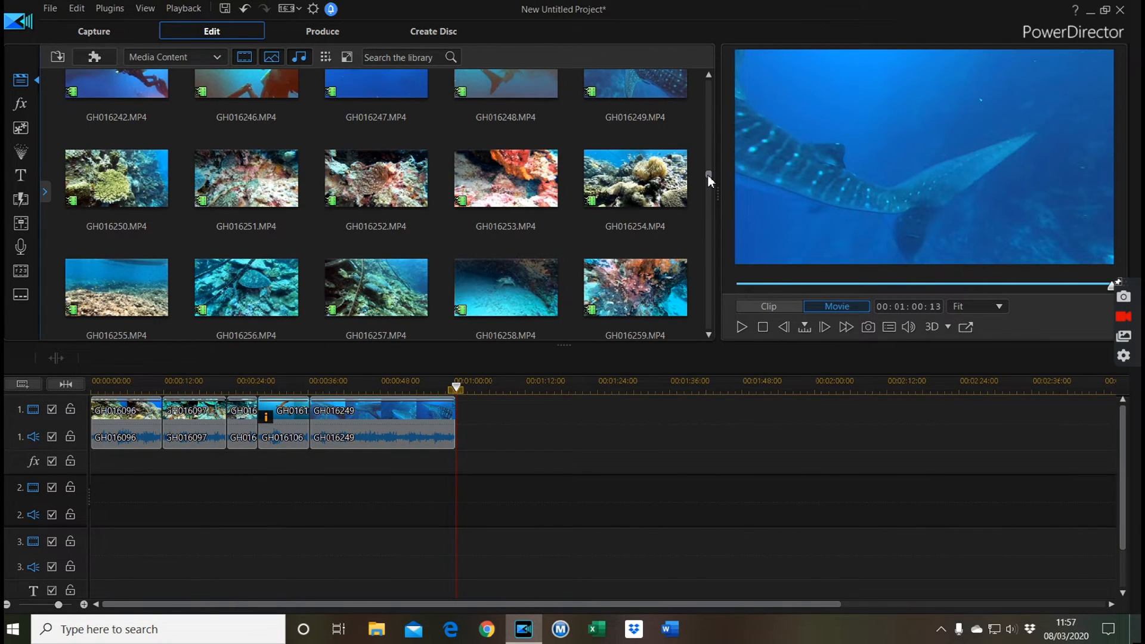
pyautogui.moveTo(707, 175); pyautogui.dragTo(711, 185)
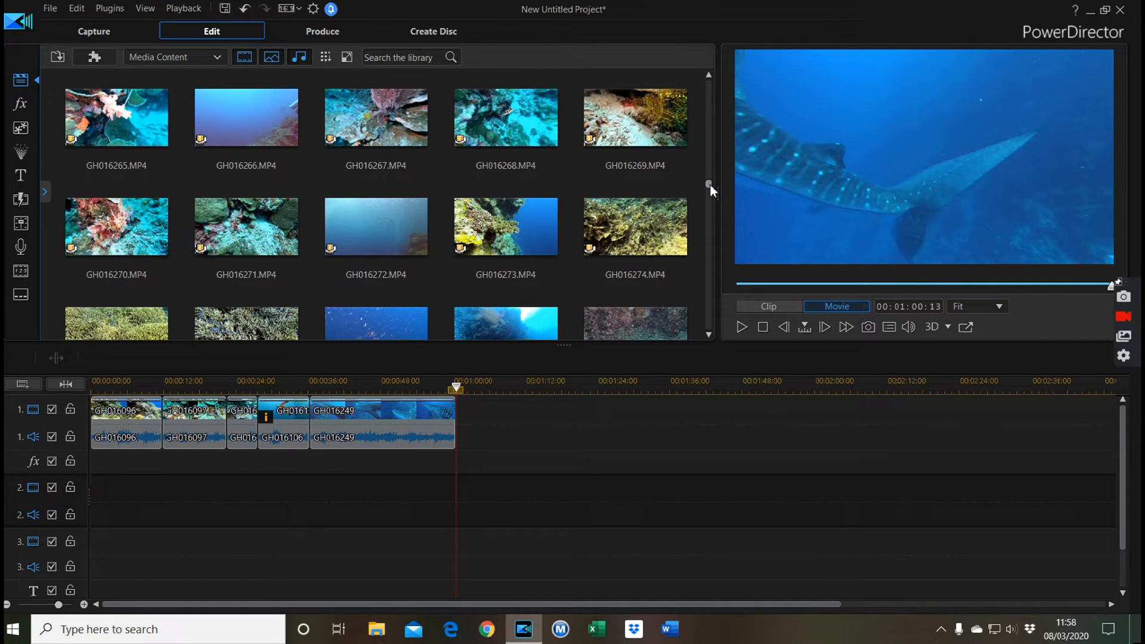
pyautogui.moveTo(710, 185); pyautogui.dragTo(712, 188)
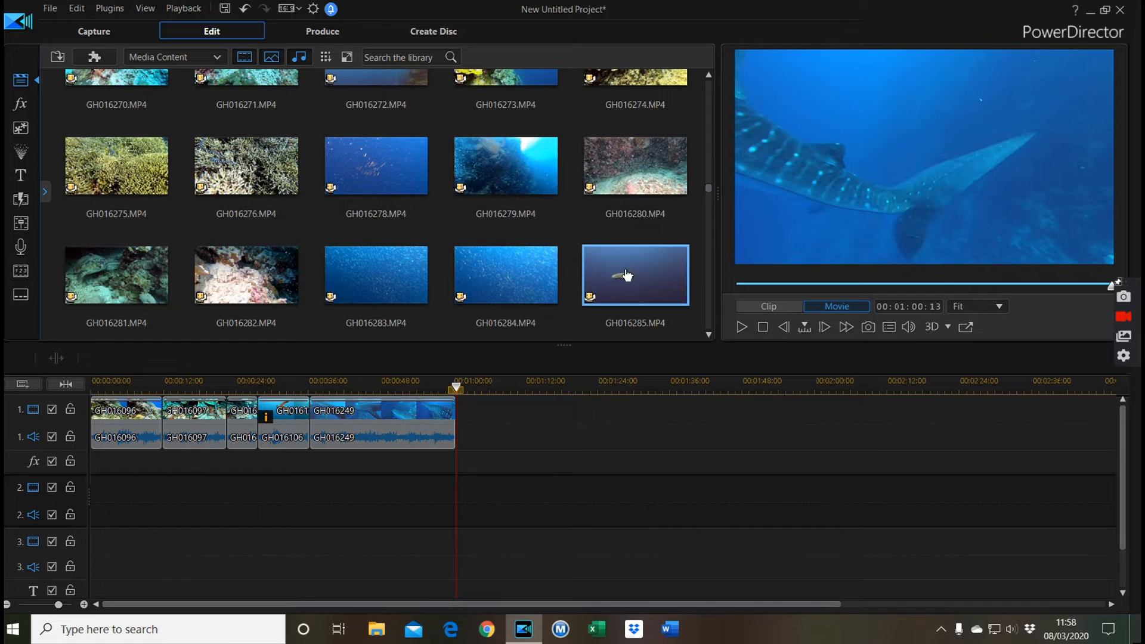
pyautogui.click(673, 295)
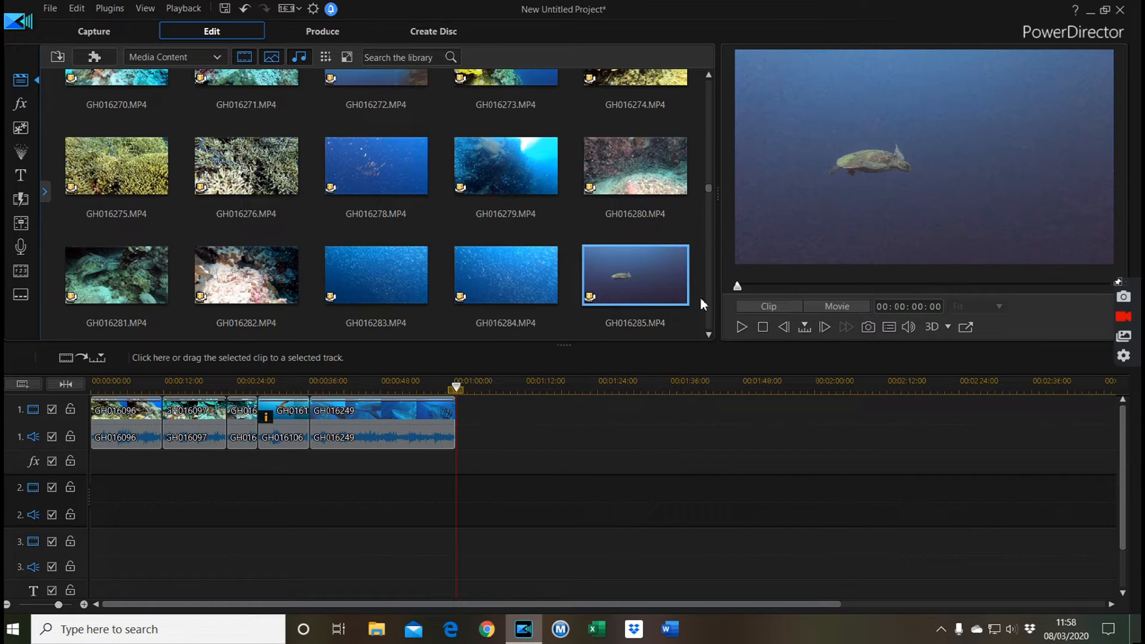
pyautogui.click(740, 329)
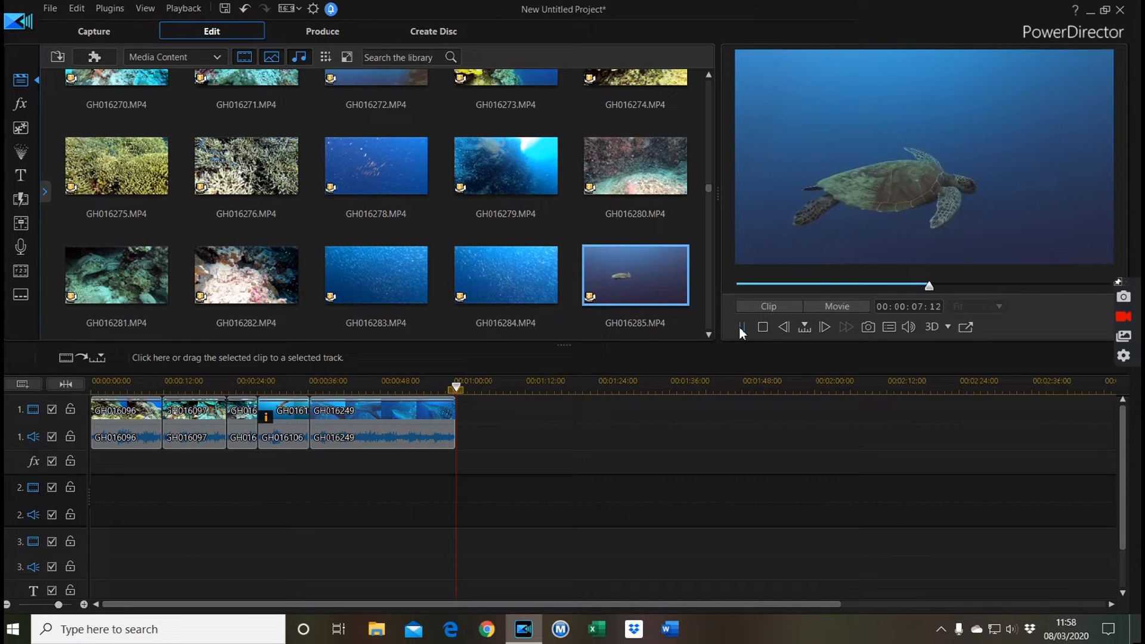
pyautogui.click(741, 328)
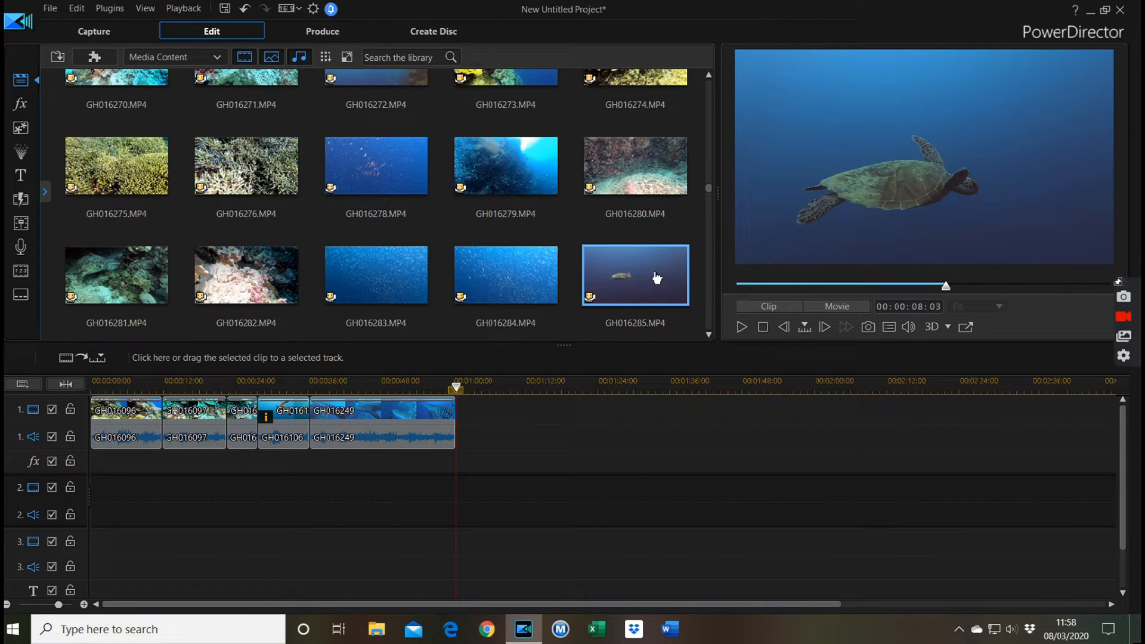
pyautogui.moveTo(636, 276); pyautogui.dragTo(652, 432)
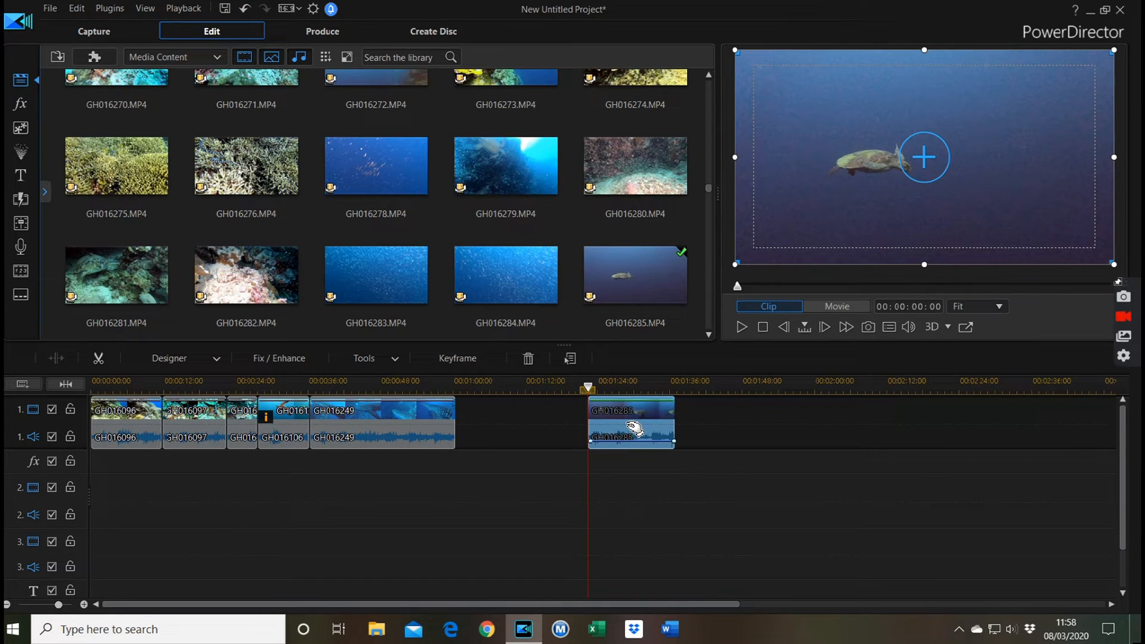
# Step: Apply Crop/Zoom/Pan to the GH016285 turtle clip, shrinking the 16:9 frame slightly and shifting it a little downward
pyautogui.click(398, 360)
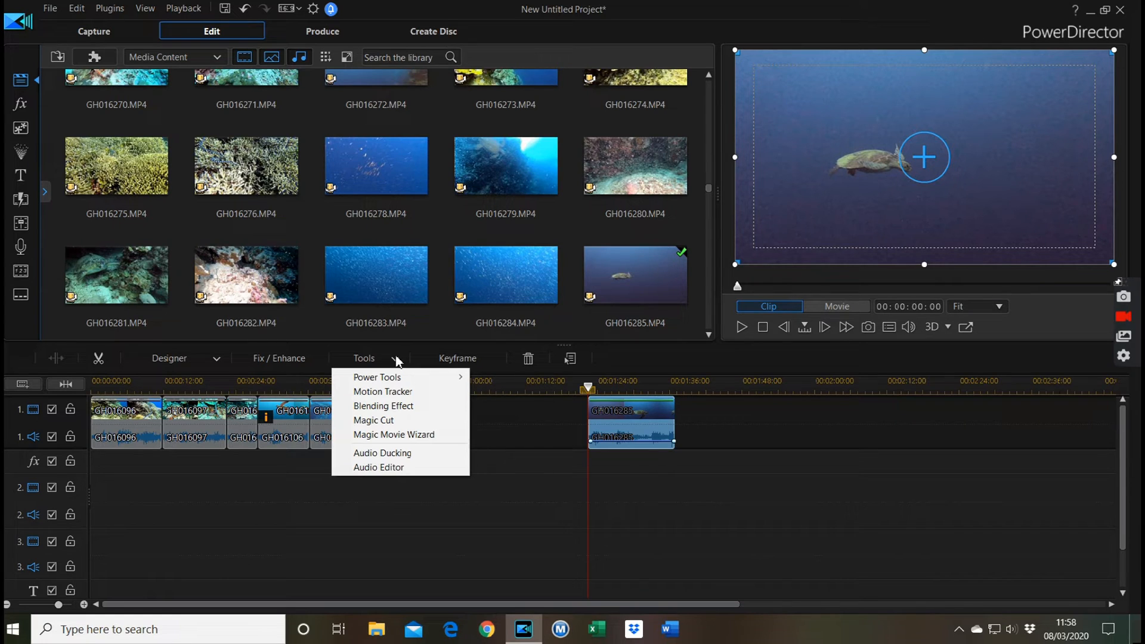
pyautogui.moveTo(394, 382)
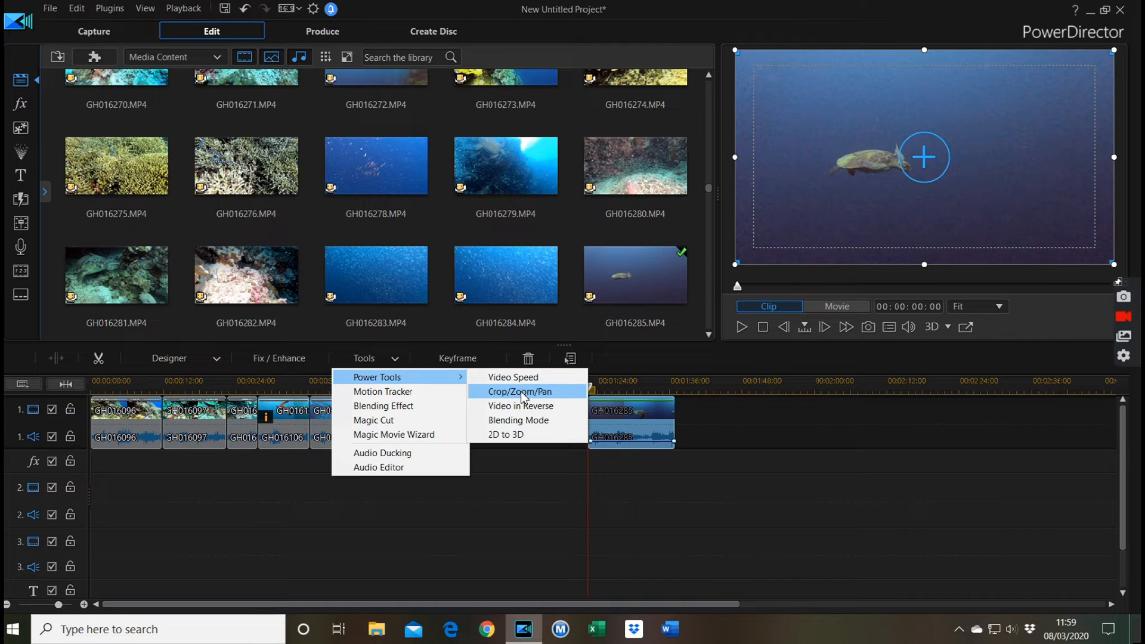
pyautogui.click(521, 392)
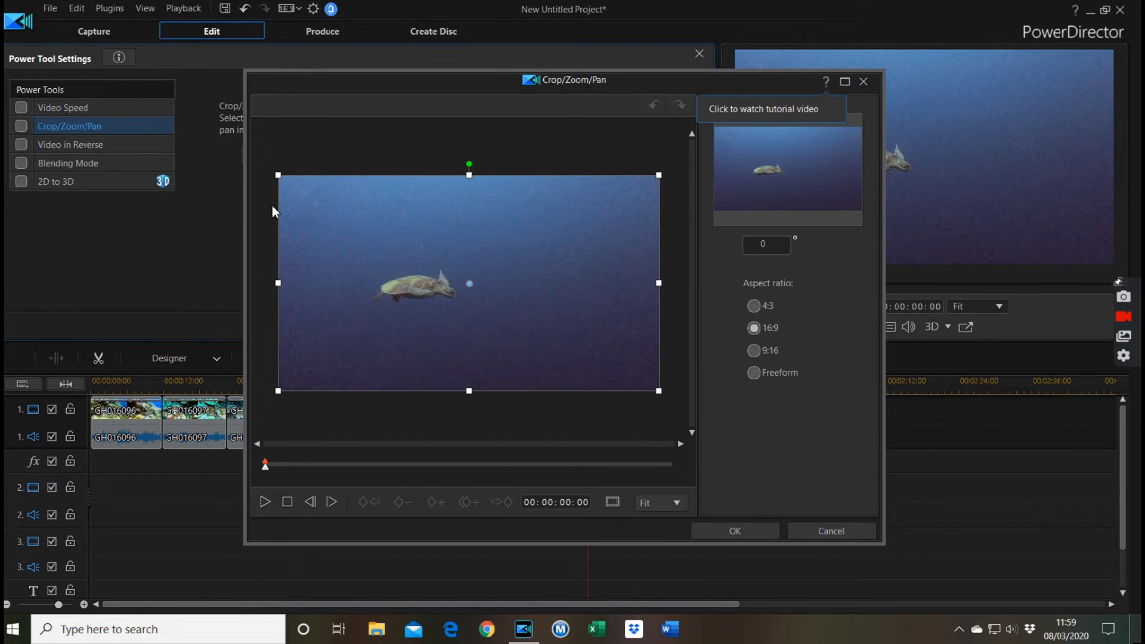
pyautogui.click(279, 175)
pyautogui.moveTo(279, 174); pyautogui.dragTo(293, 191)
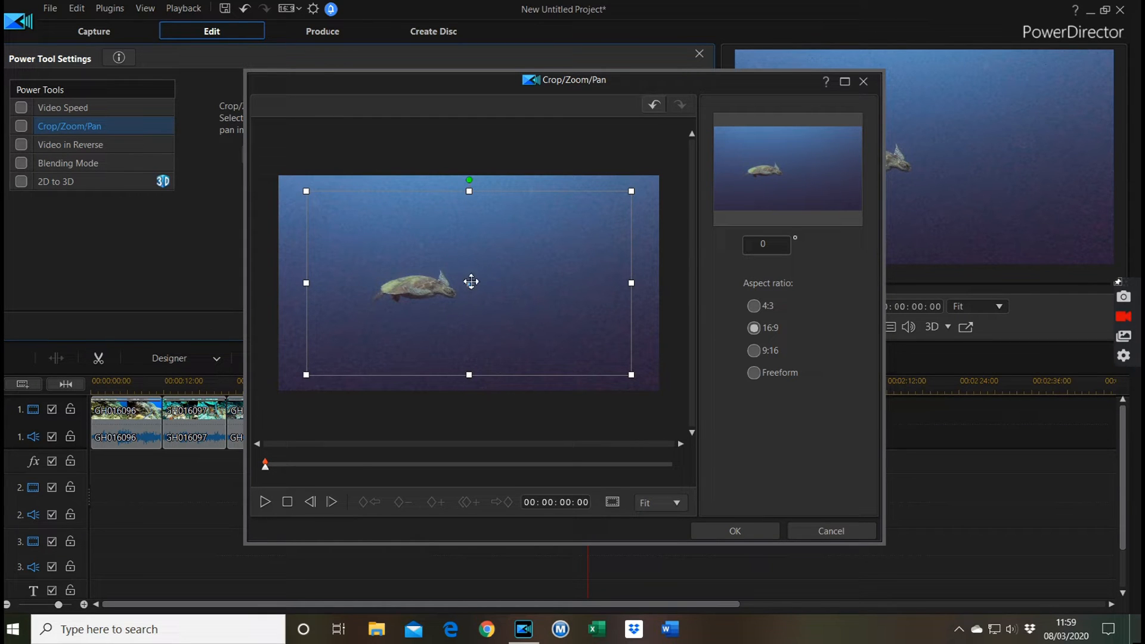
pyautogui.moveTo(471, 281); pyautogui.dragTo(471, 291)
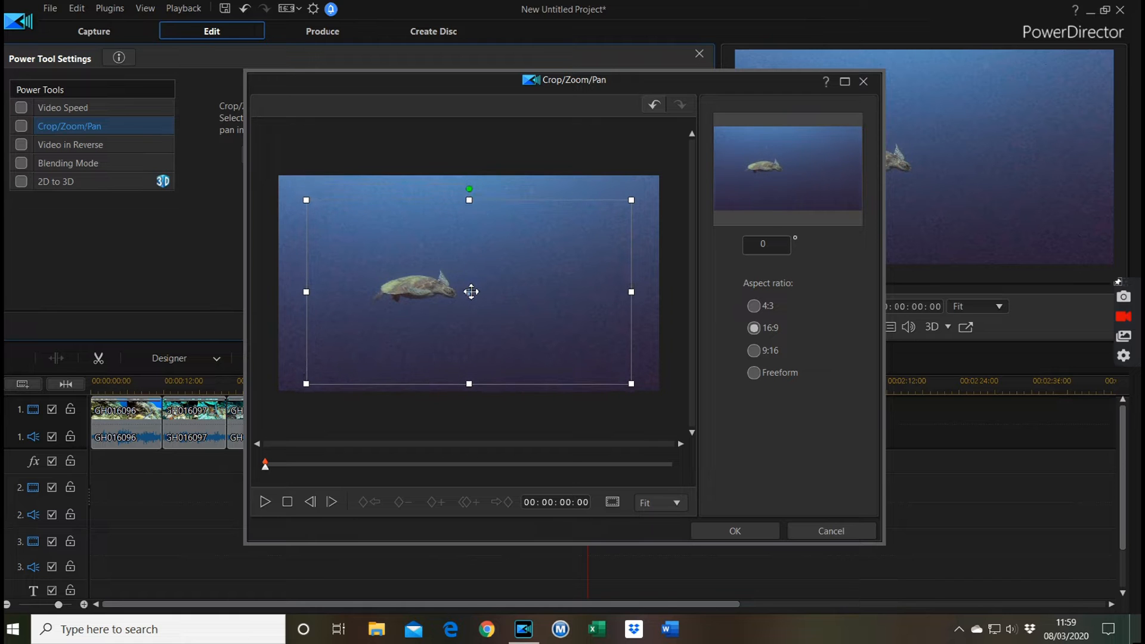
pyautogui.click(729, 530)
# Step: Preview the cropped turtle clip and trim its end to a duration of 00:00:11:13
pyautogui.click(742, 327)
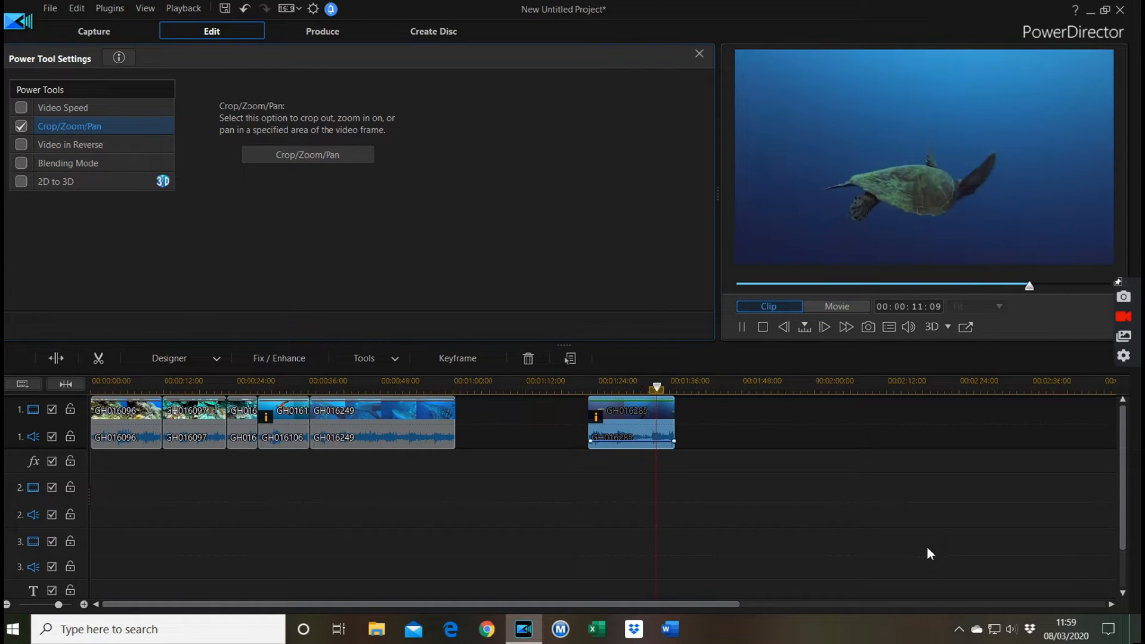
pyautogui.click(676, 435)
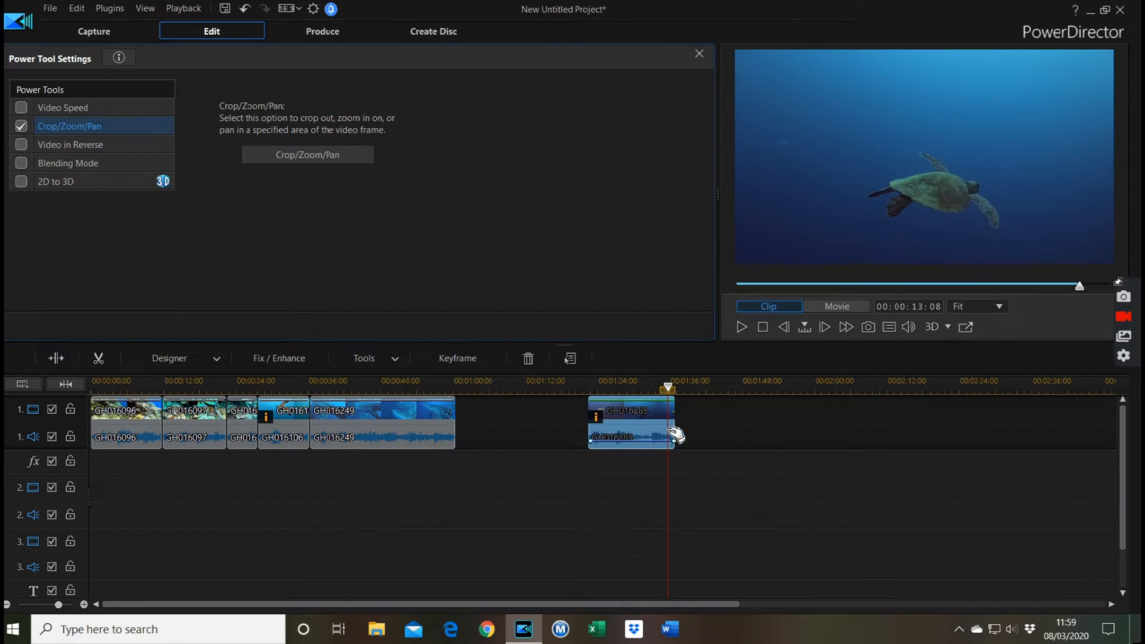
pyautogui.moveTo(673, 421); pyautogui.dragTo(657, 420)
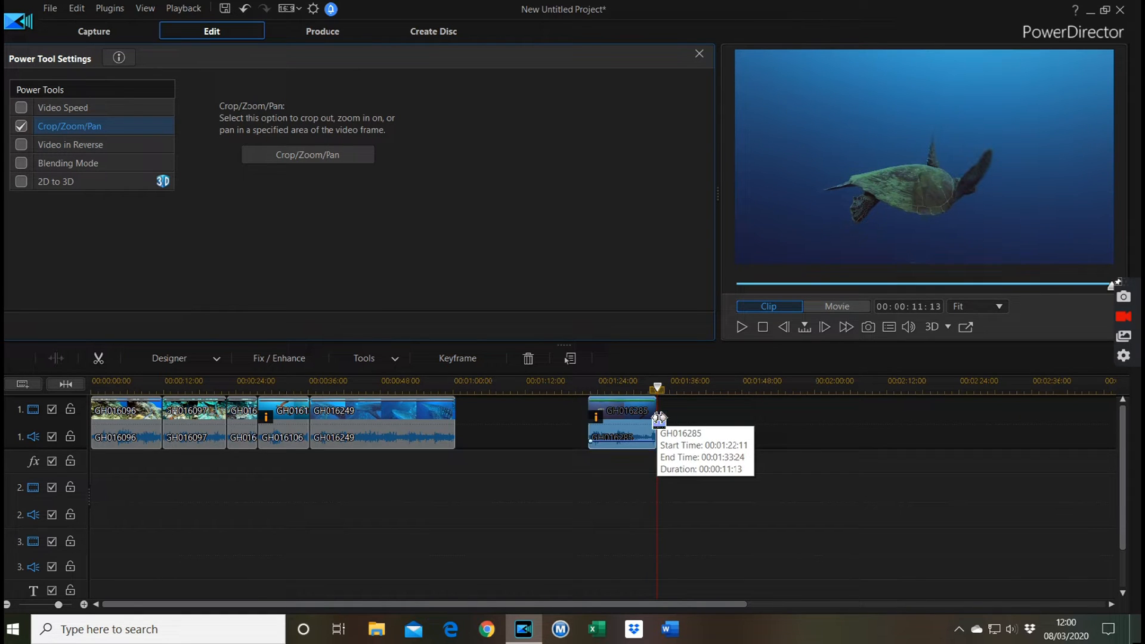
# Step: Mute the GH016285 clip, move it directly after the GH016249 clip and close the Power Tool Settings
pyautogui.rightClick(627, 418)
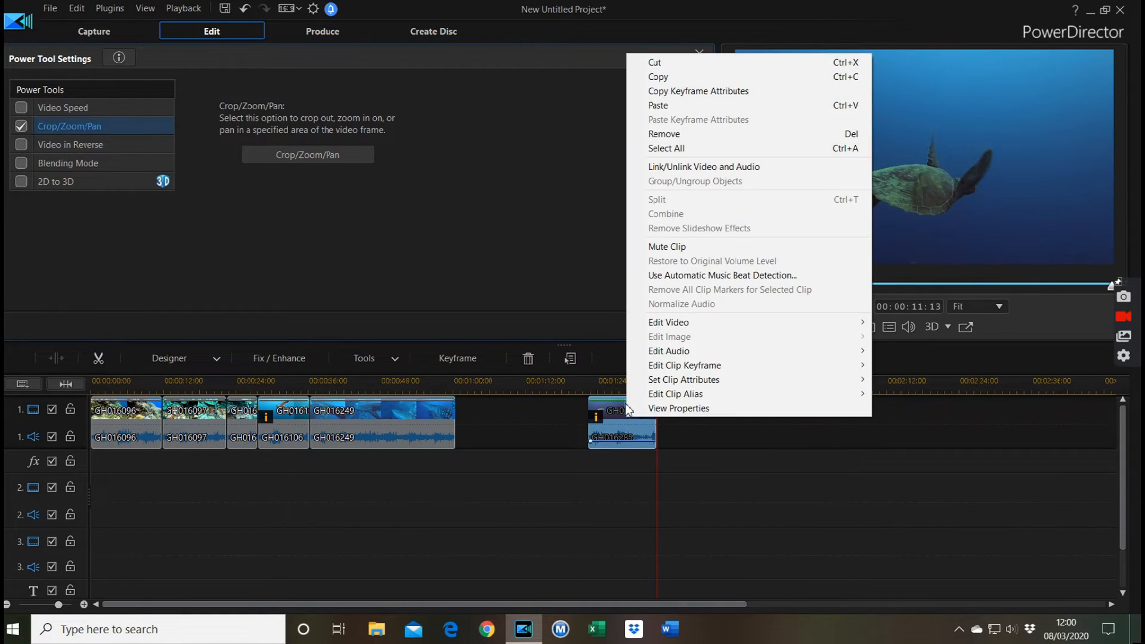
pyautogui.click(667, 247)
pyautogui.moveTo(623, 418); pyautogui.dragTo(493, 421)
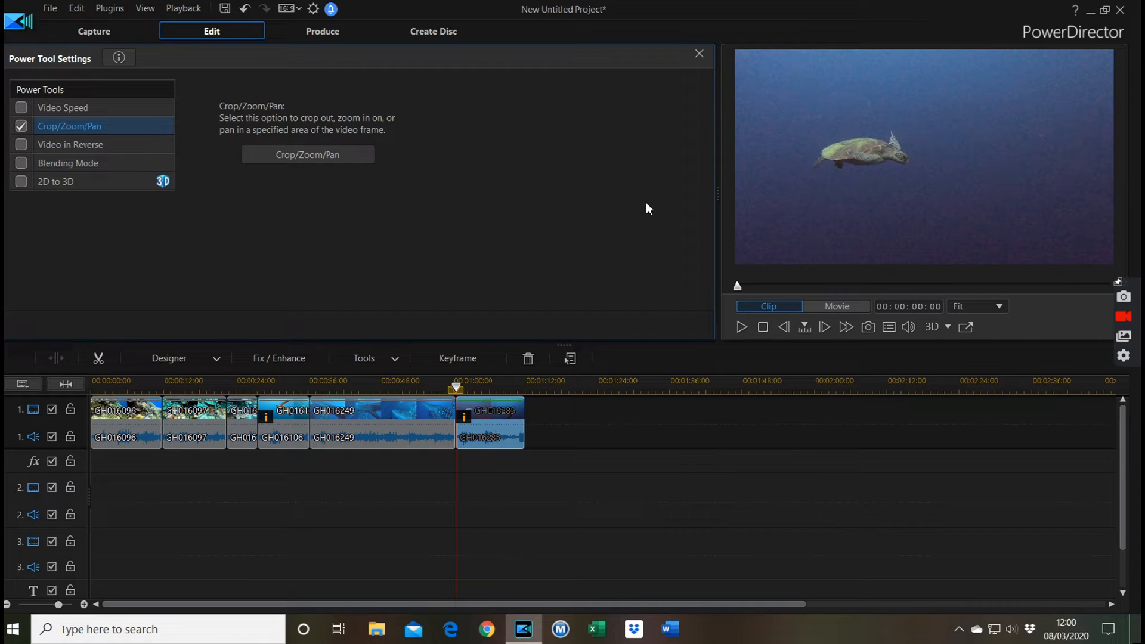
pyautogui.click(699, 54)
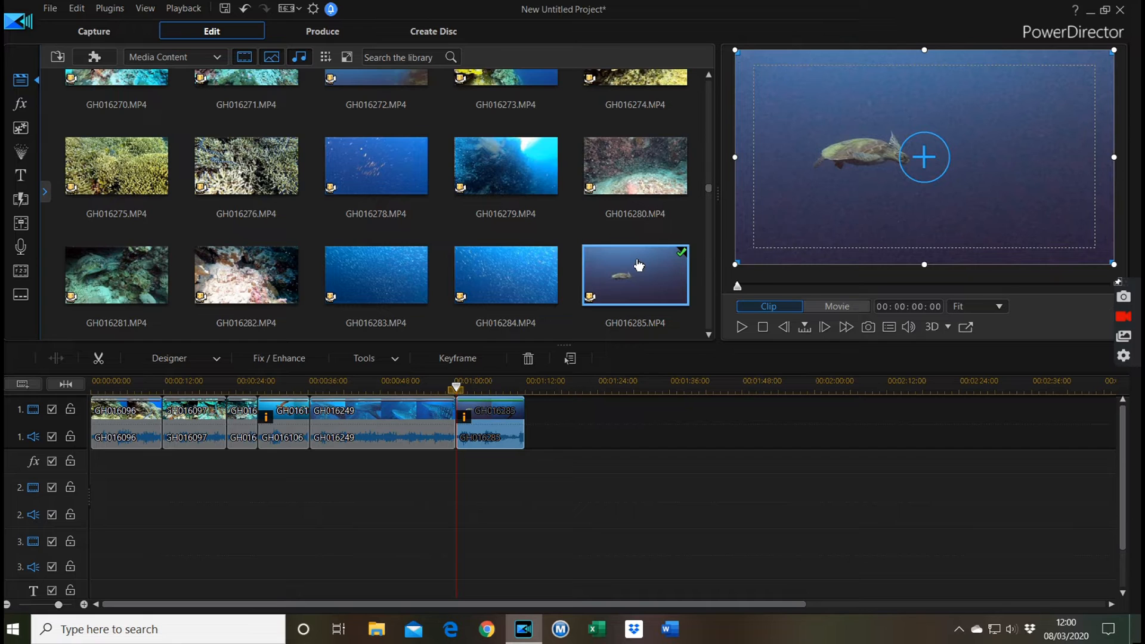
# Step: Browse the title template categories and place the custom "opening title" at the start of video track 2
pyautogui.click(22, 177)
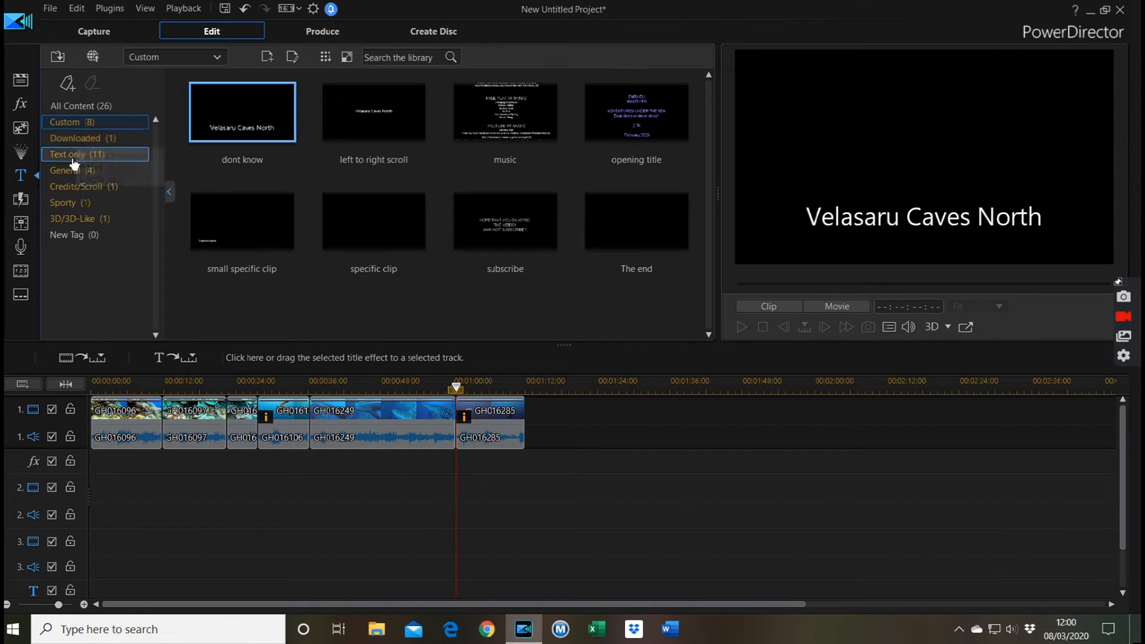
pyautogui.click(83, 157)
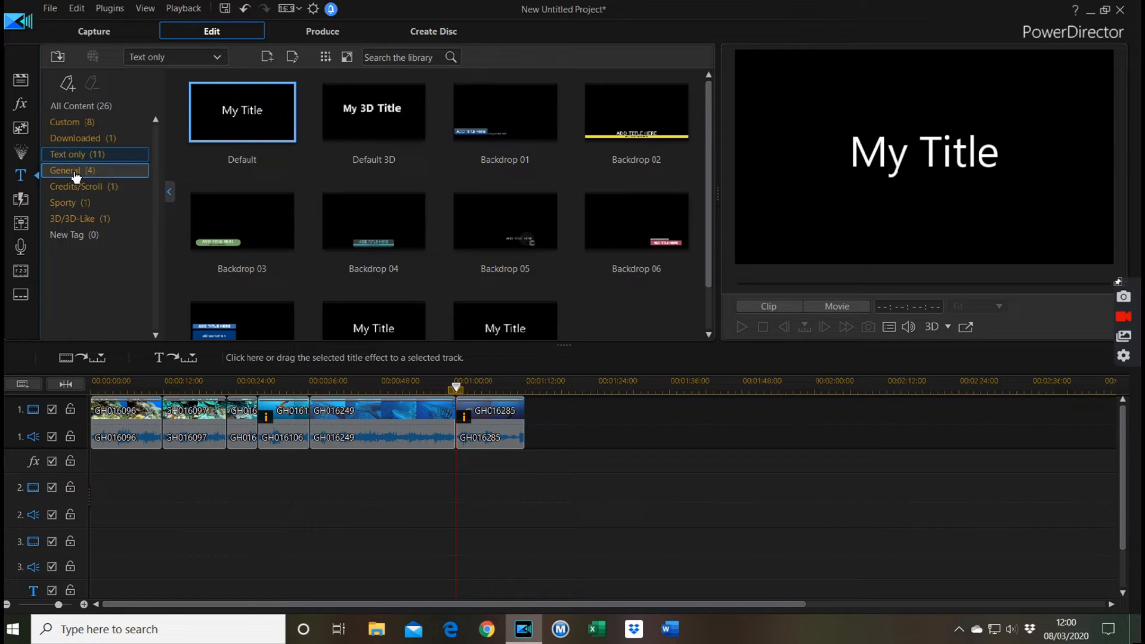
pyautogui.click(74, 172)
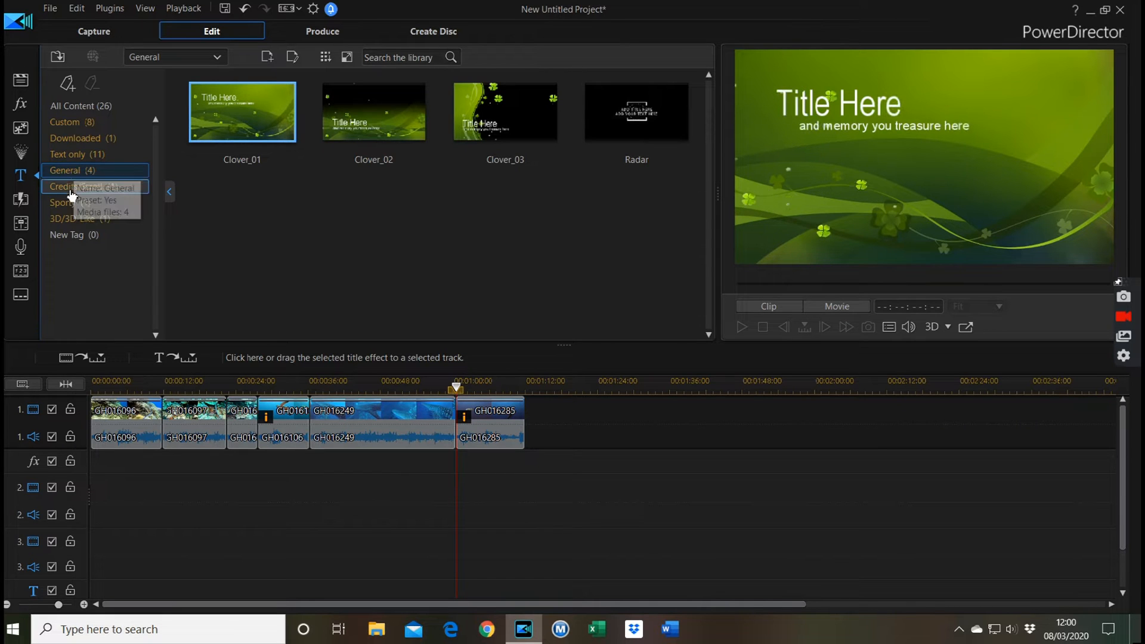
pyautogui.click(89, 187)
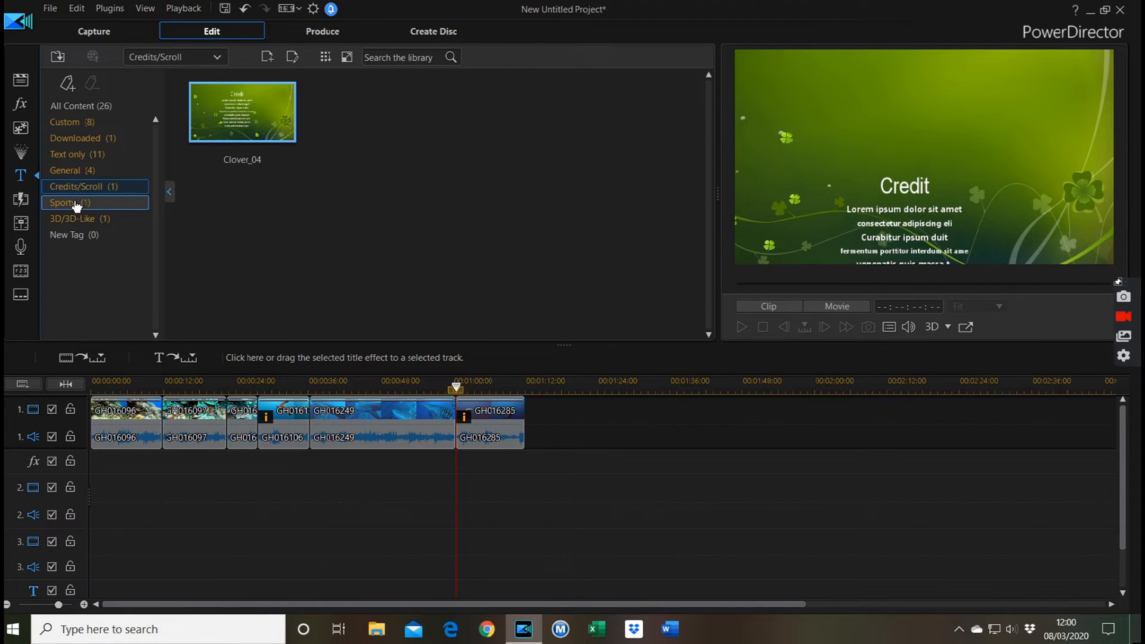
pyautogui.click(76, 203)
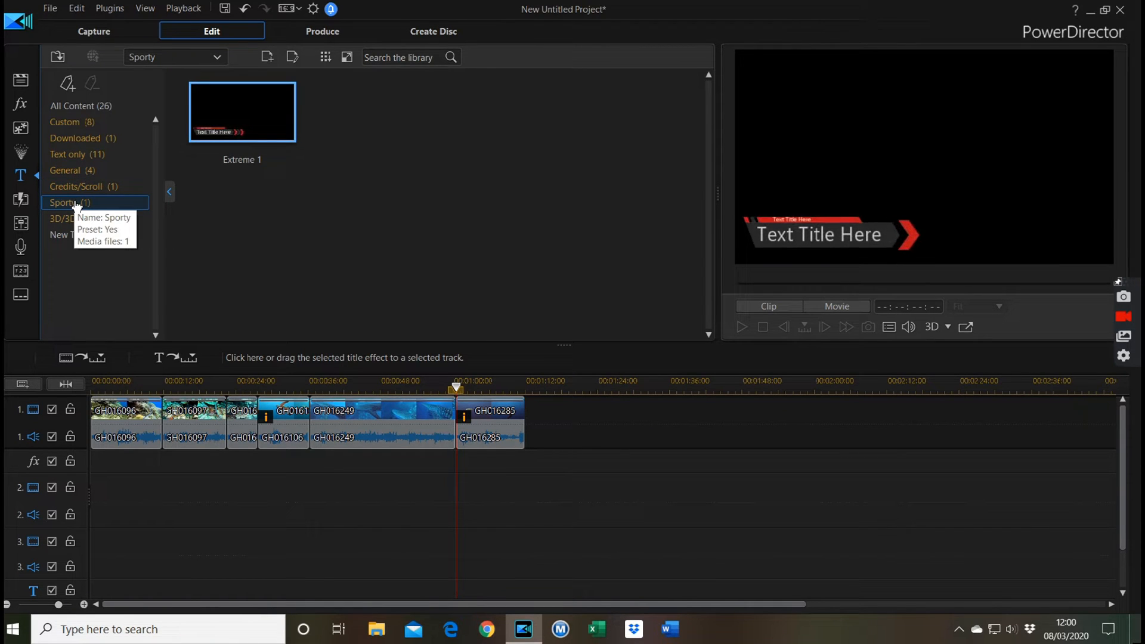
pyautogui.click(78, 128)
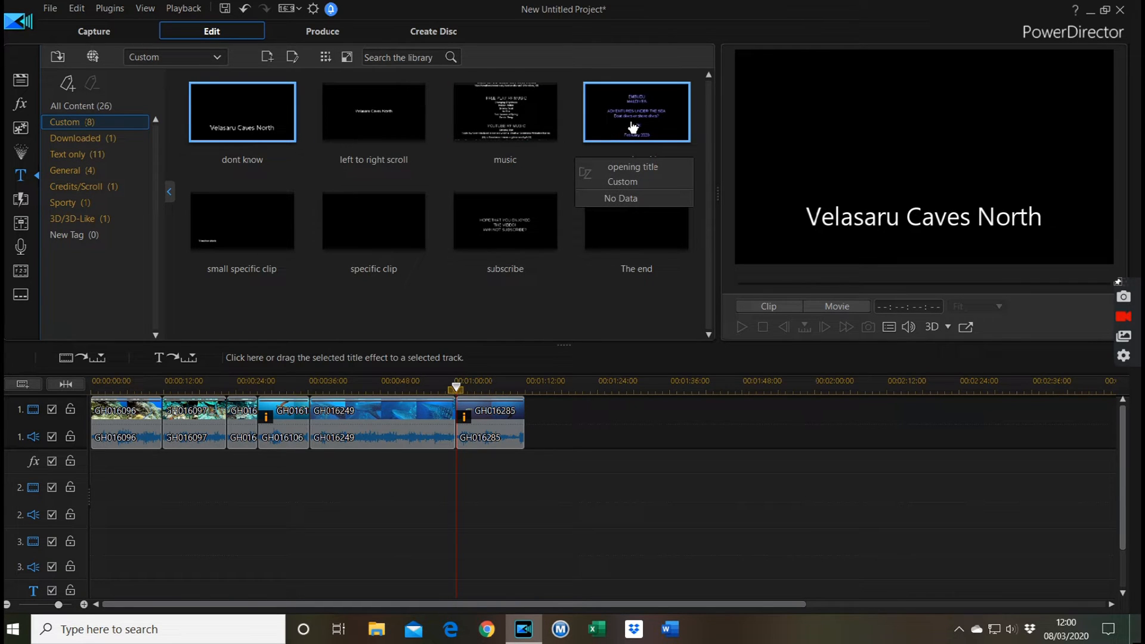
pyautogui.moveTo(633, 126); pyautogui.dragTo(87, 509)
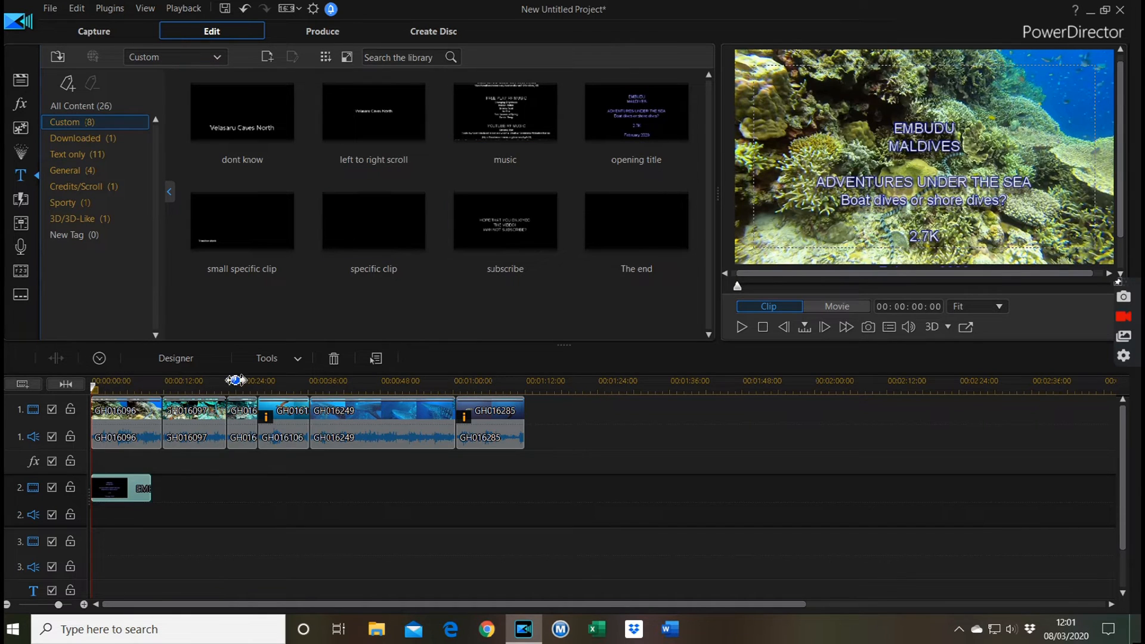
# Step: Open the opening title on track 2 for editing and delete all its text lines above "February 2020"
pyautogui.doubleClick(112, 492)
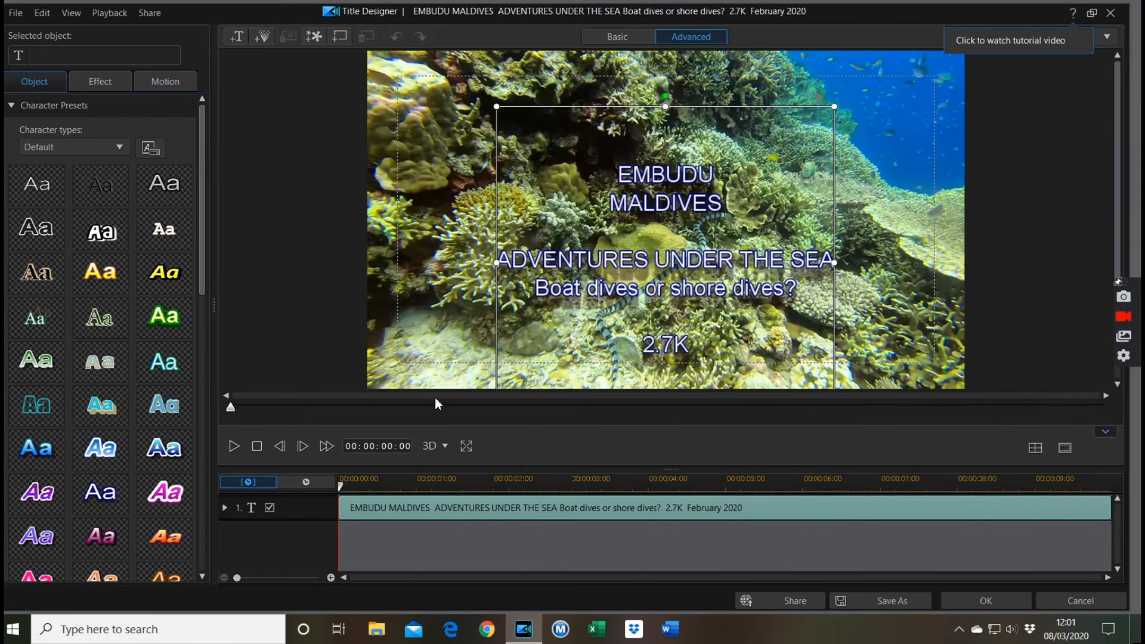
pyautogui.click(621, 174)
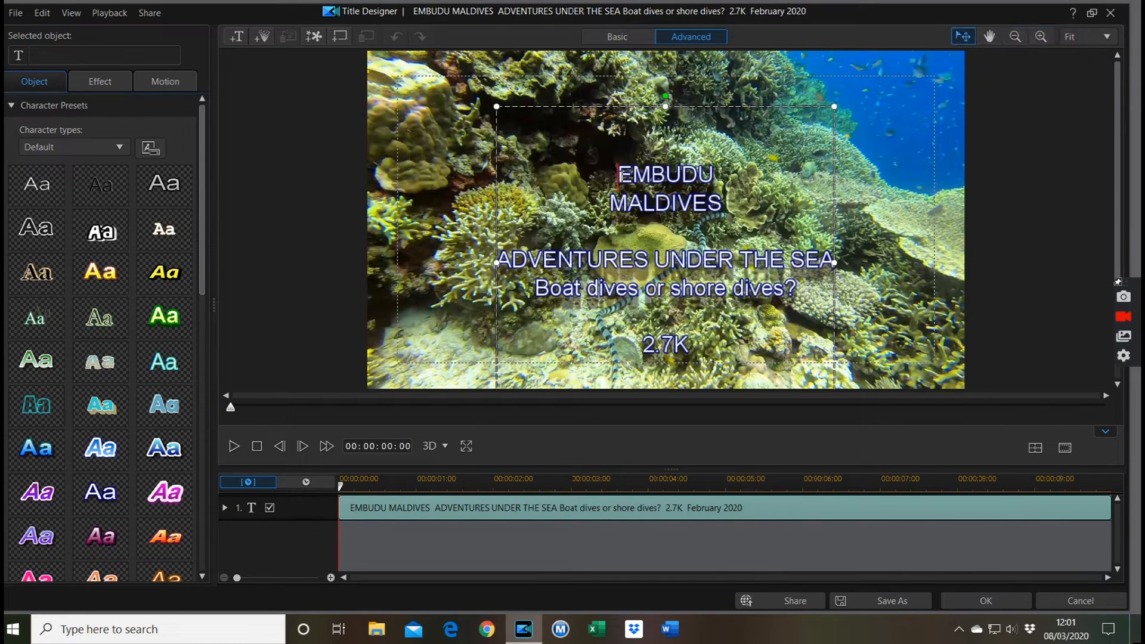
pyautogui.moveTo(621, 174); pyautogui.dragTo(792, 370)
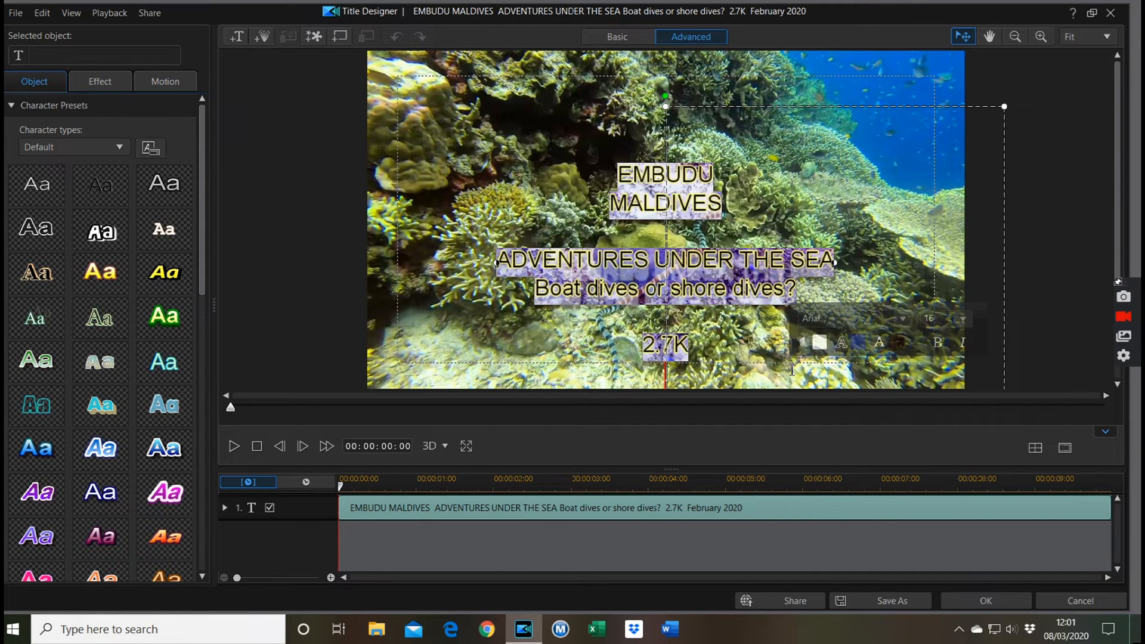
pyautogui.press('Delete')
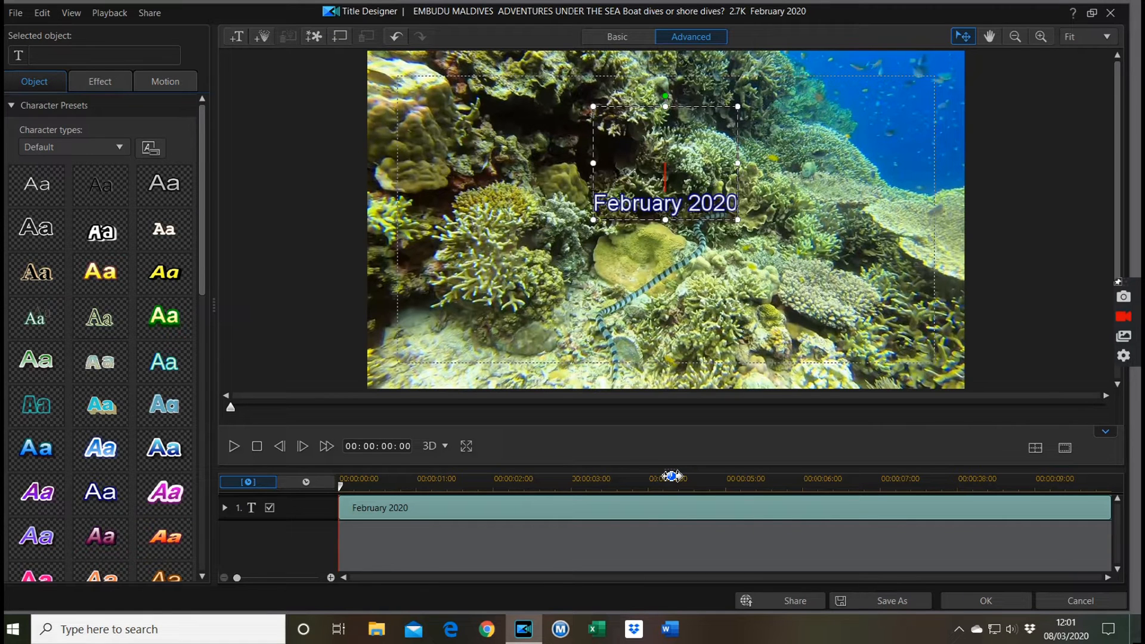
# Step: Enter "How to produce", "a video" and "using Cyberlink Power Director" as three title lines above the date
pyautogui.write('How3')
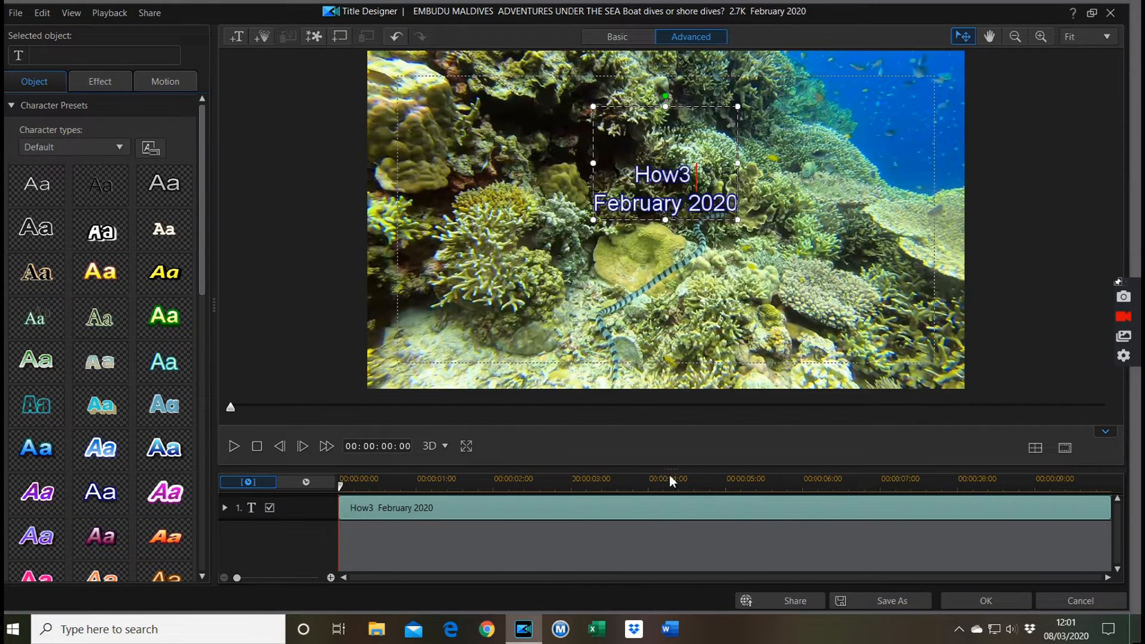
pyautogui.press('BackSpace')
pyautogui.write('to')
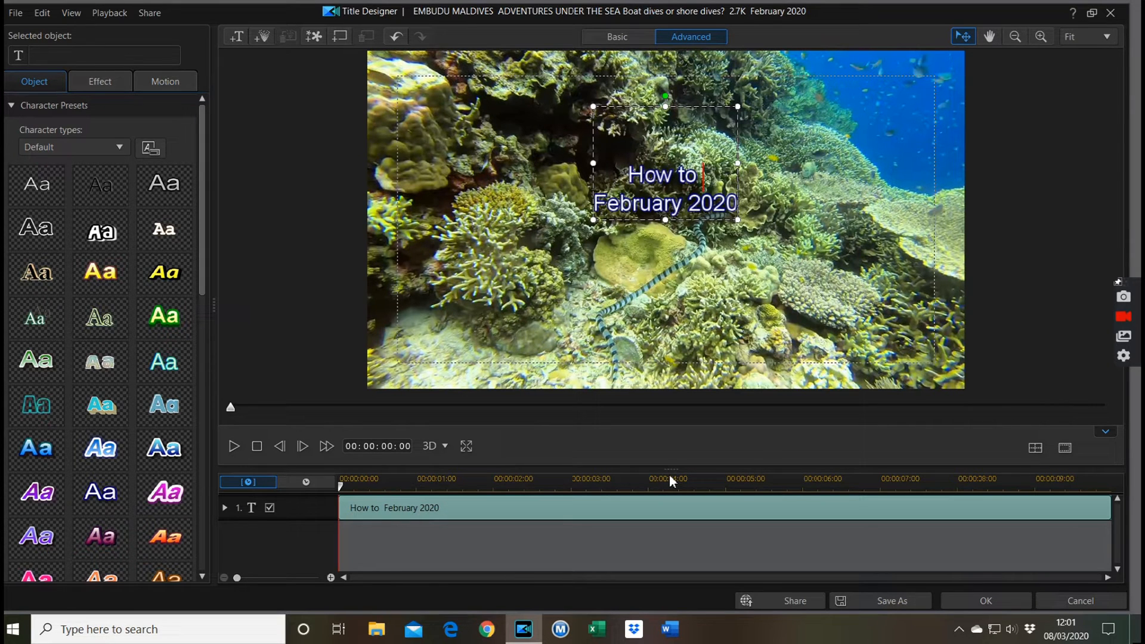
pyautogui.write(' produce')
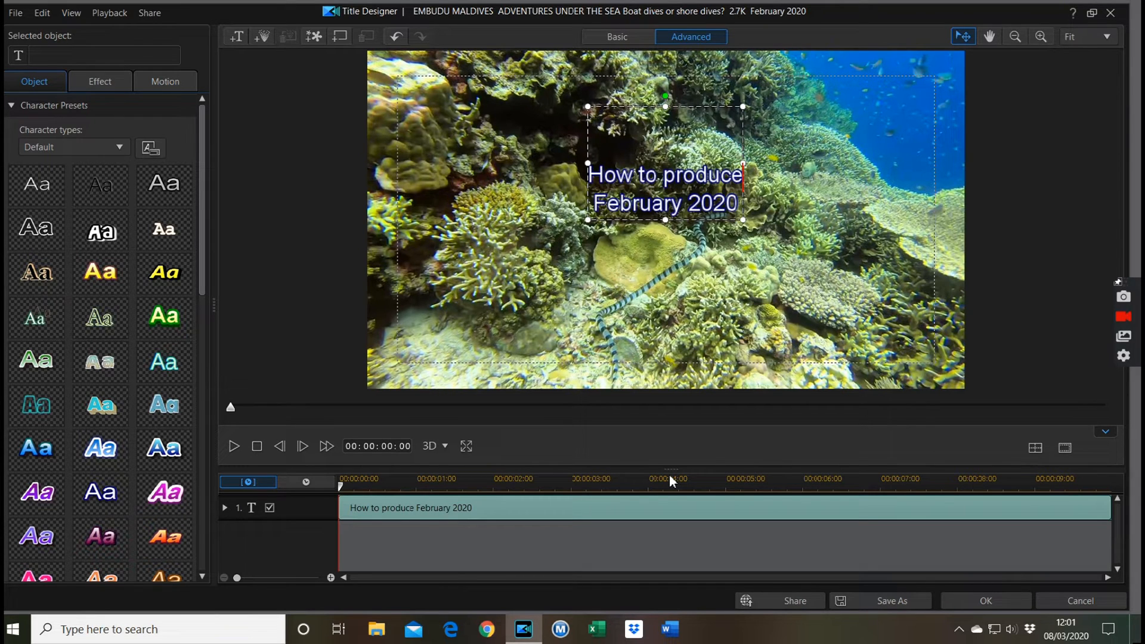
pyautogui.press('Return')
pyautogui.write('a video')
pyautogui.press('Return')
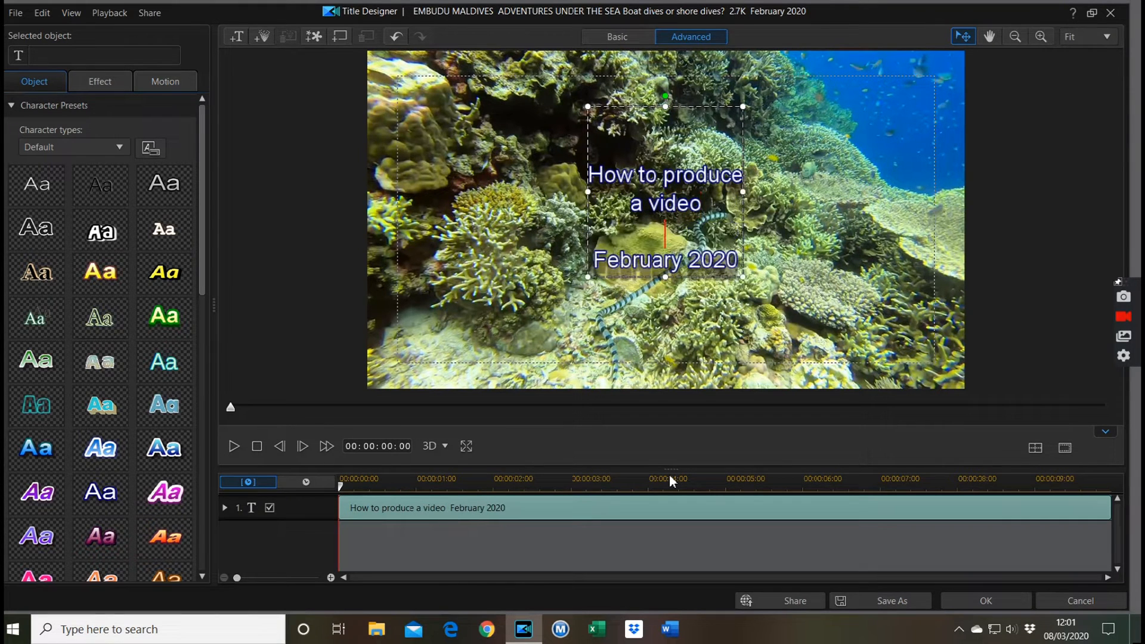
pyautogui.write('using Cyb')
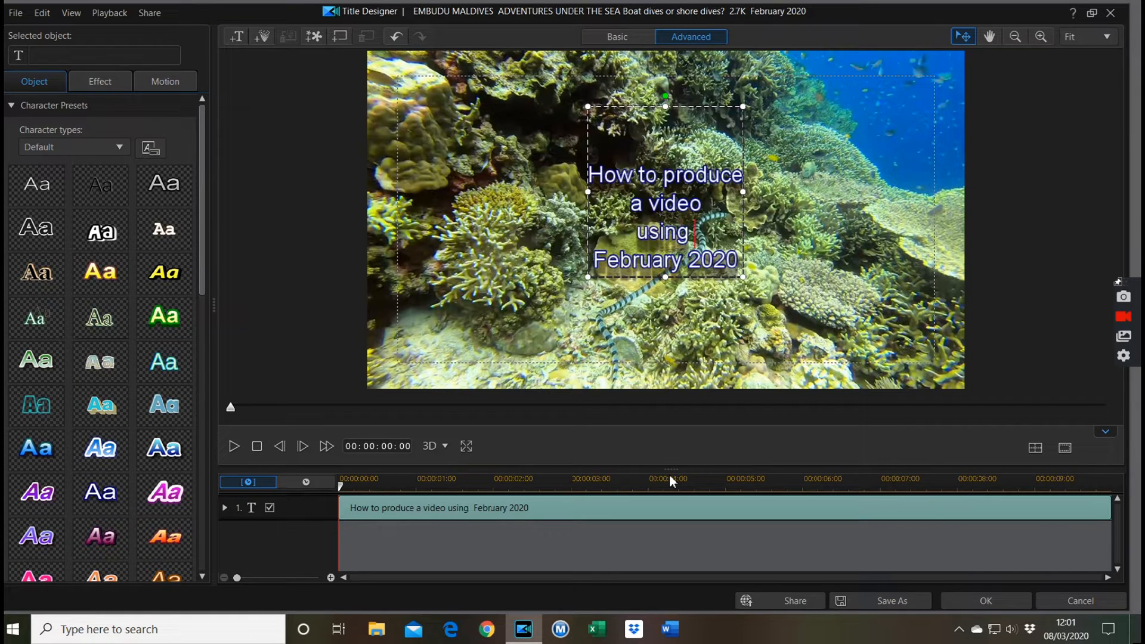
pyautogui.write('erl')
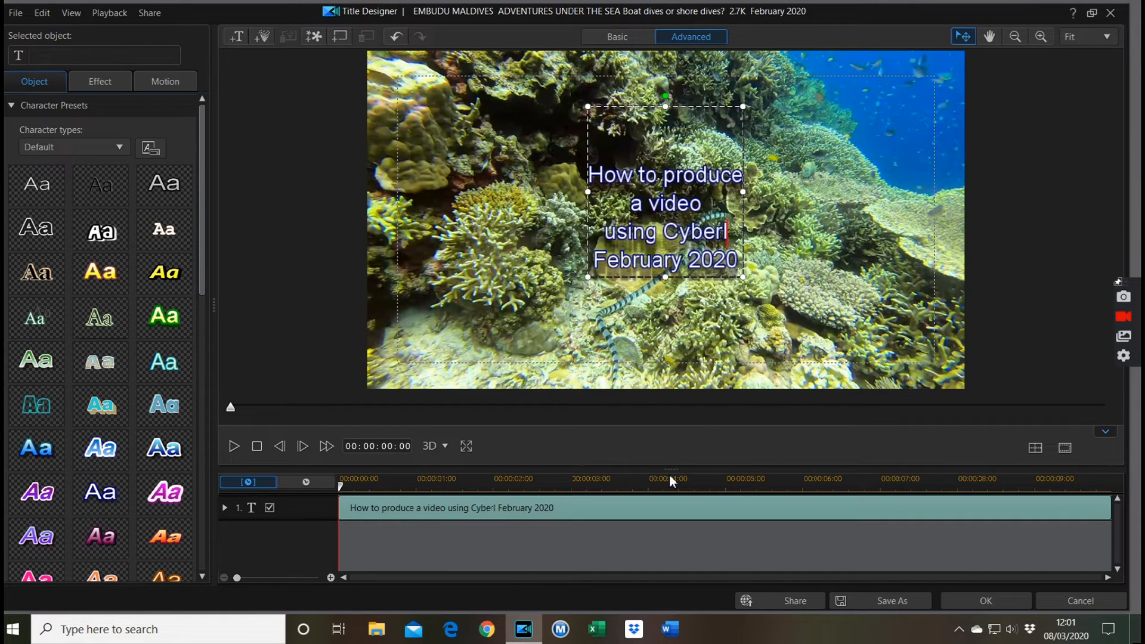
pyautogui.write('ink Powe')
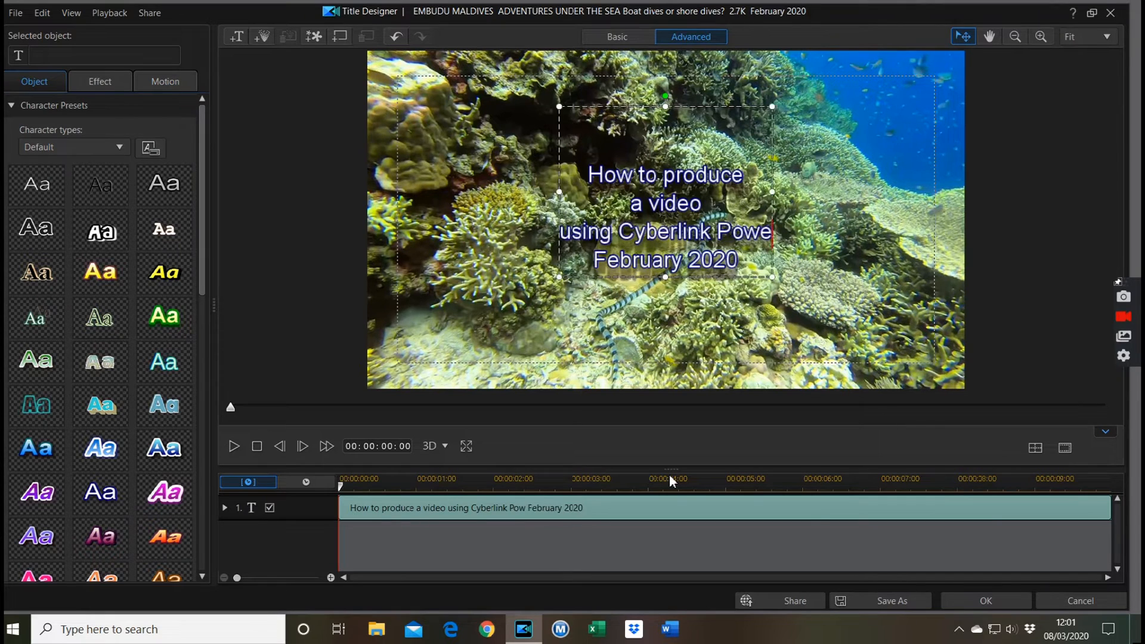
pyautogui.write('r Director')
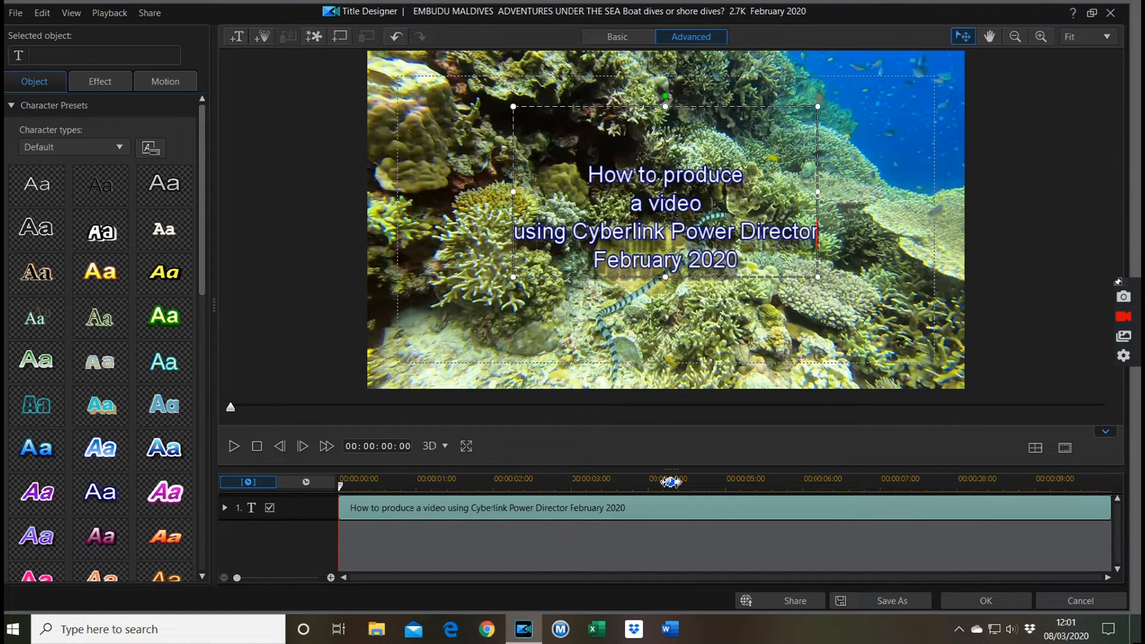
# Step: Replace the month "February" with "March" in the title's date line
pyautogui.moveTo(682, 261); pyautogui.dragTo(590, 265)
pyautogui.write('Marc')
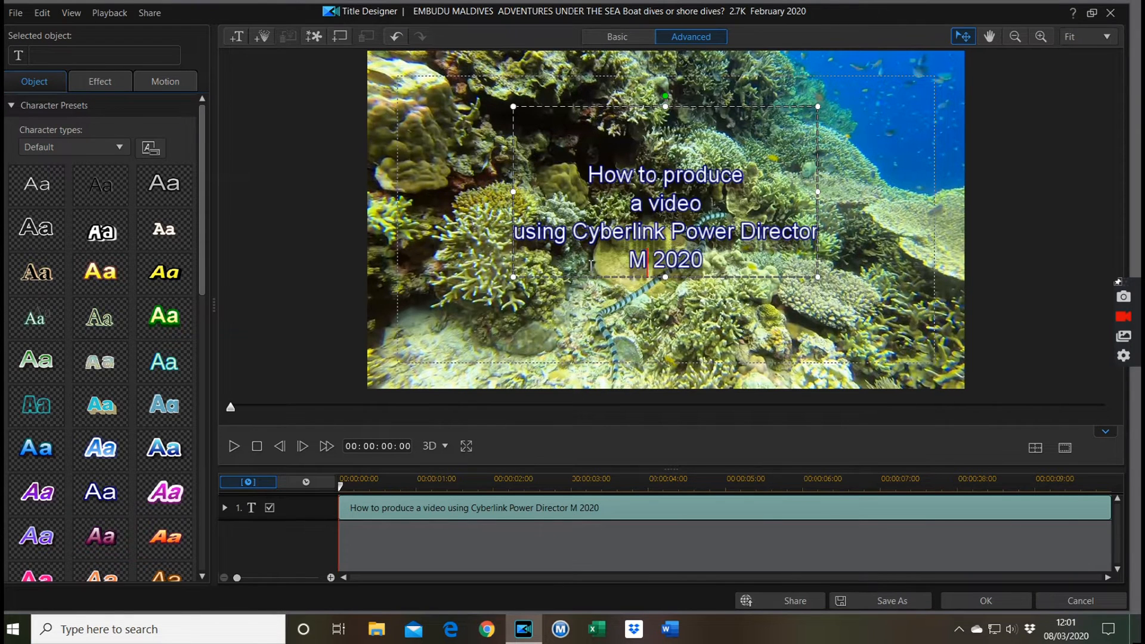
pyautogui.write('h')
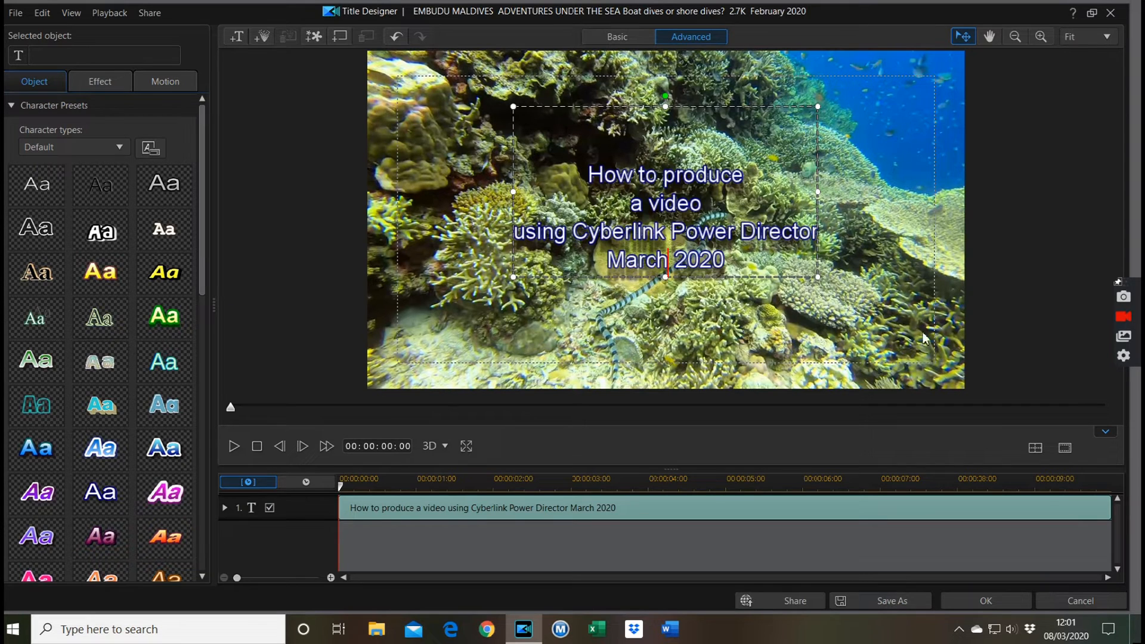
# Step: Centre the title text horizontally and vertically on the canvas and apply the title changes
pyautogui.click(1036, 451)
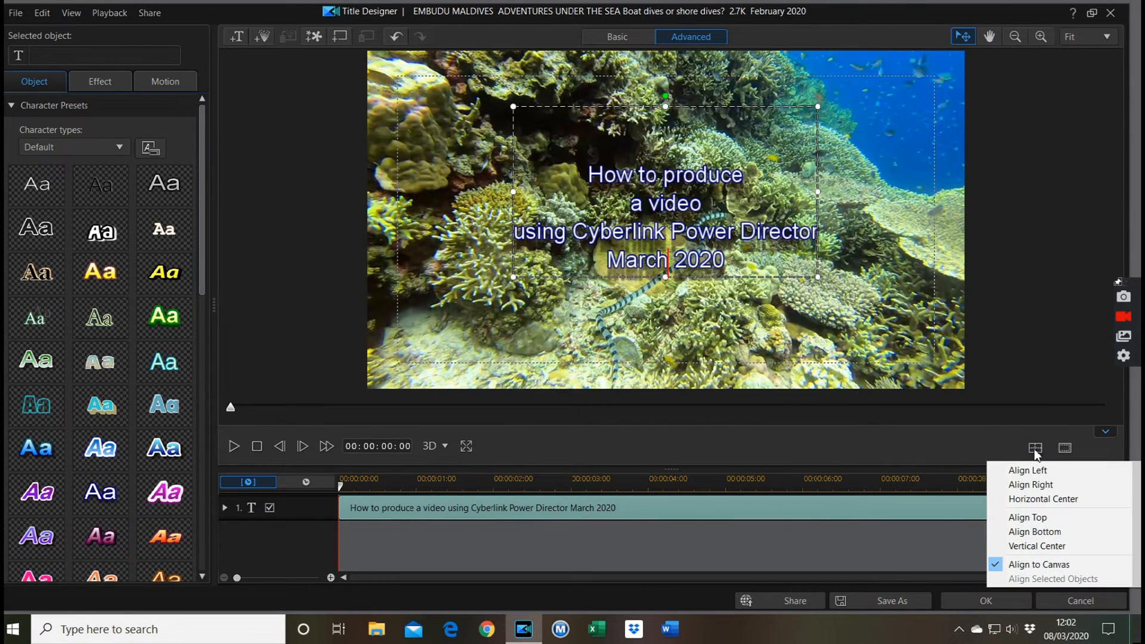
pyautogui.click(1023, 502)
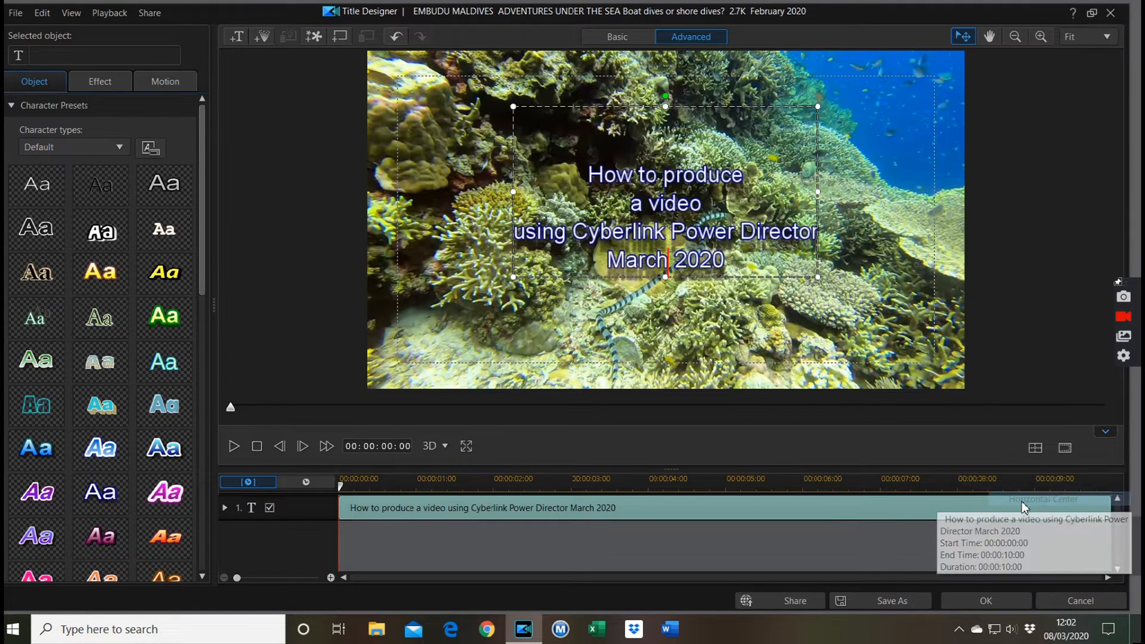
pyautogui.click(1036, 449)
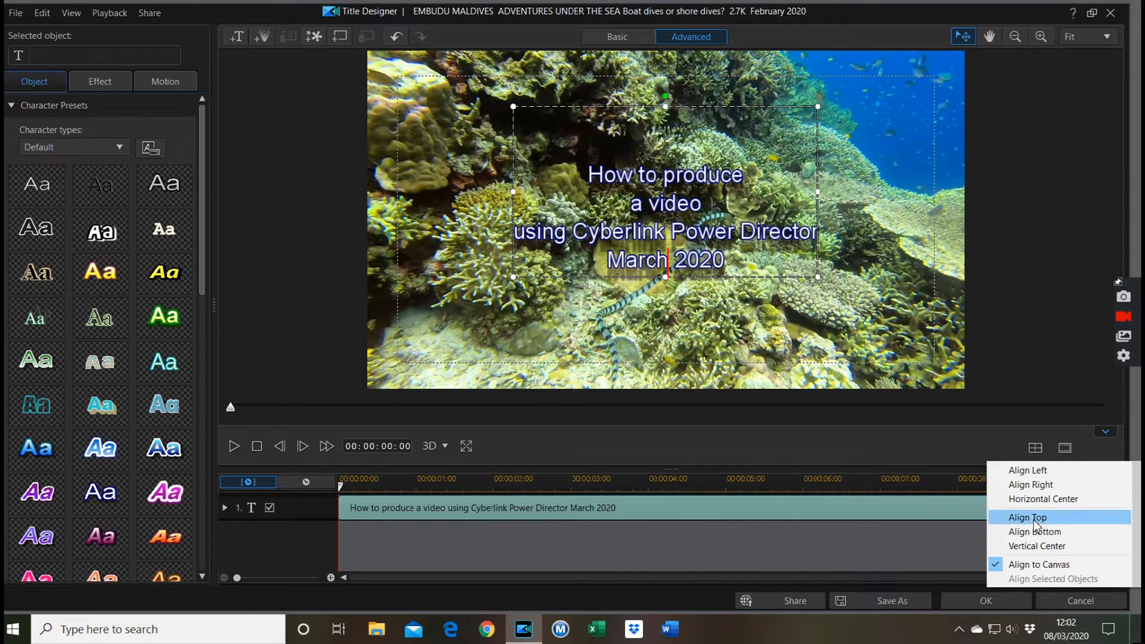
pyautogui.click(1032, 546)
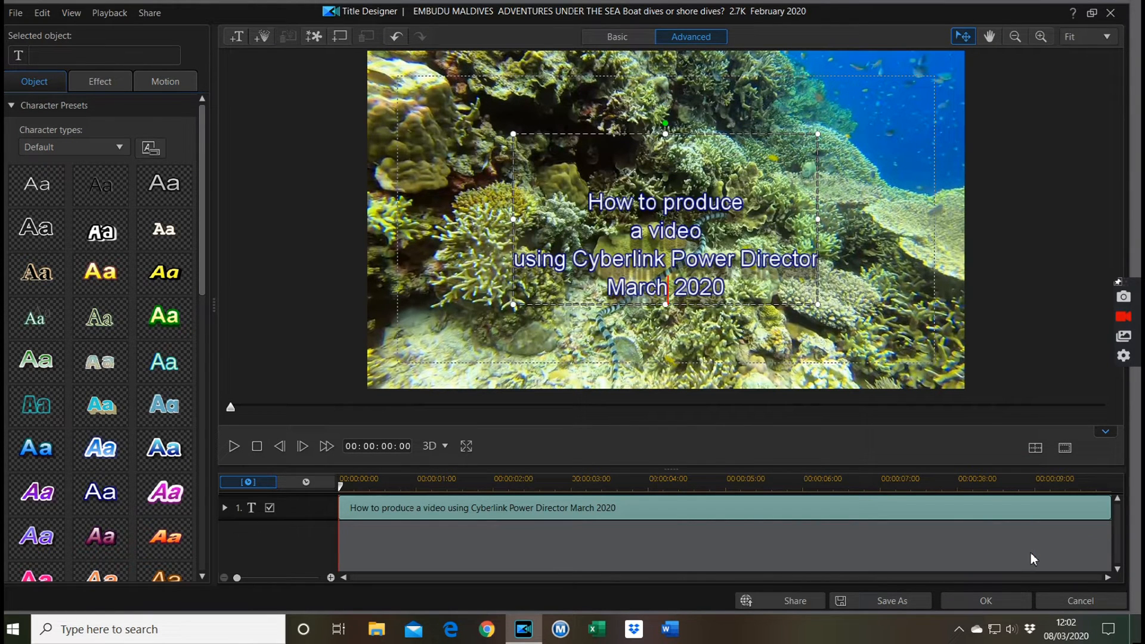
pyautogui.click(984, 601)
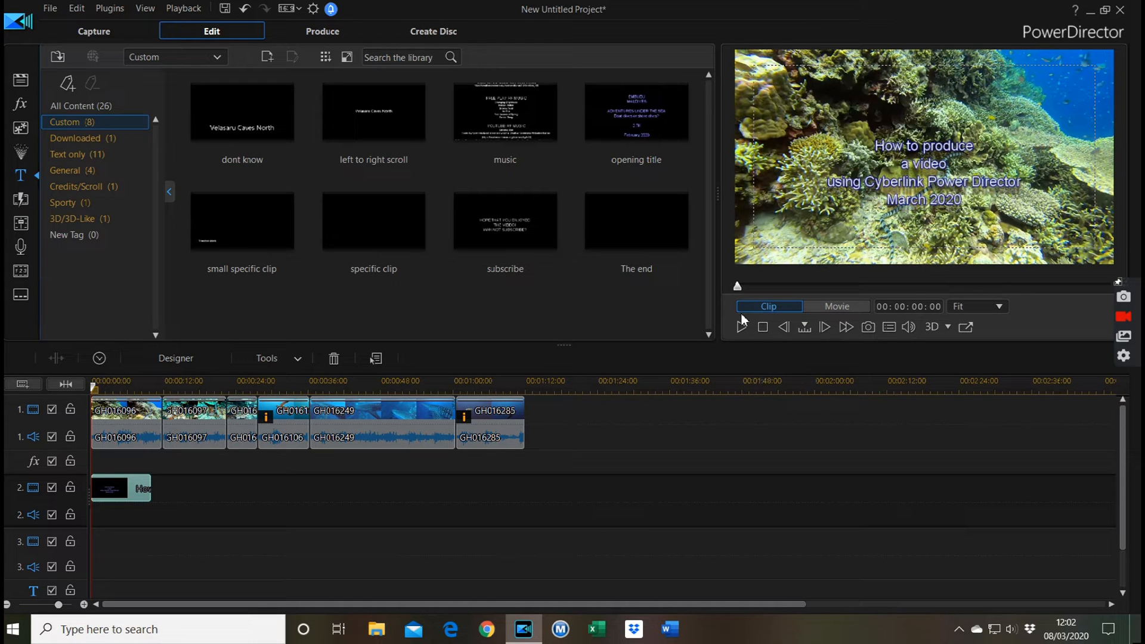
# Step: Preview the opening title in the whole movie and extend its end to 00:00:12:12, just past the end of the GH016096 clip
pyautogui.click(837, 308)
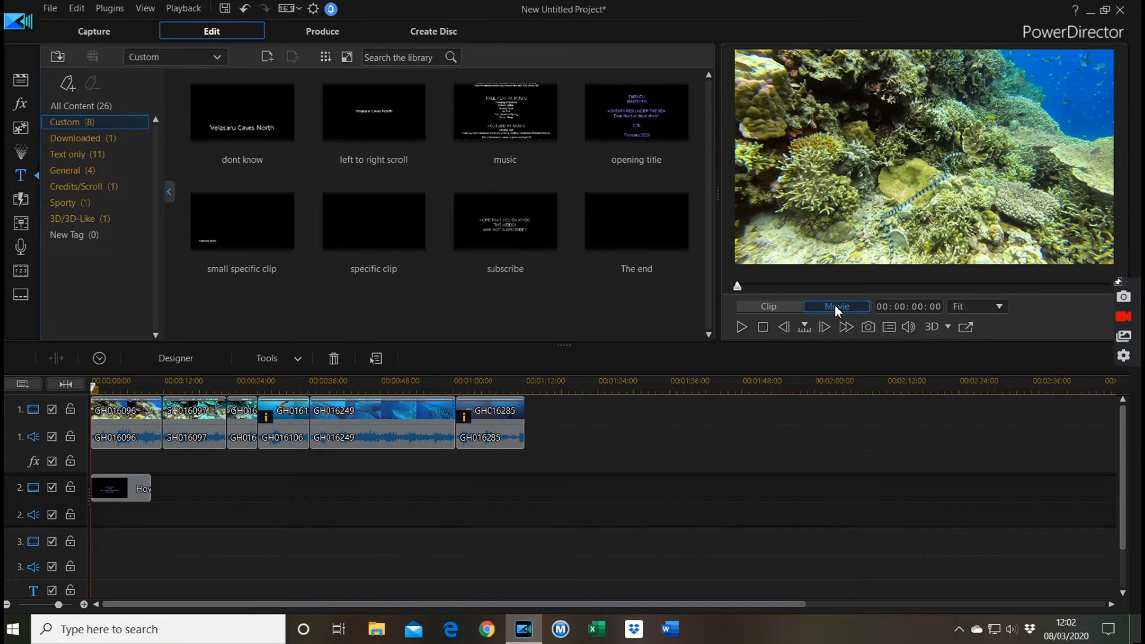
pyautogui.click(742, 328)
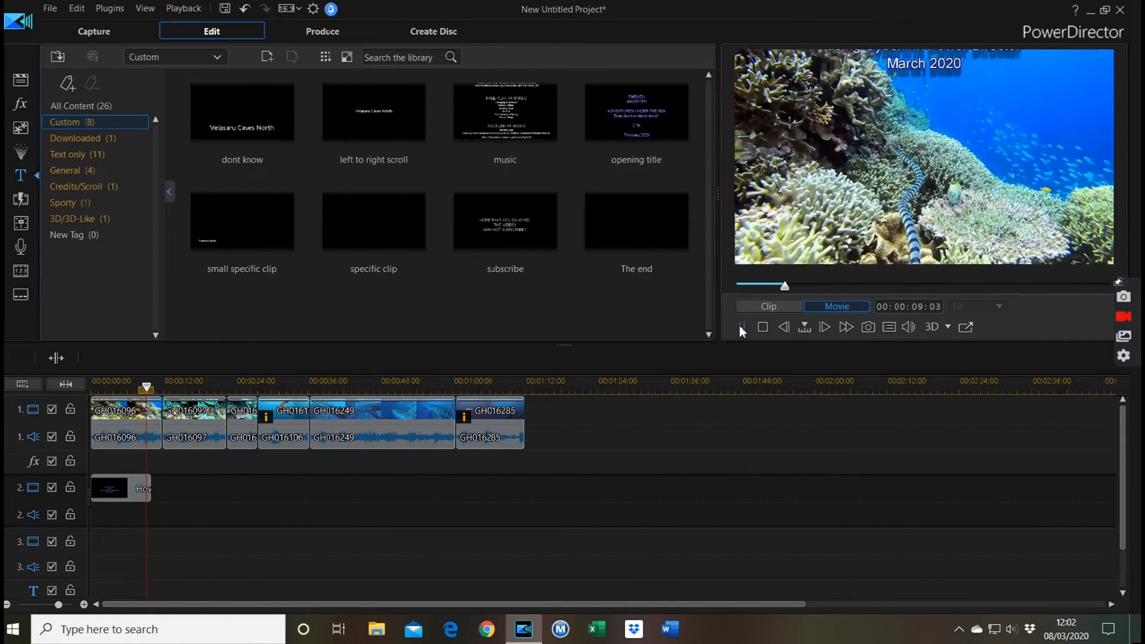
pyautogui.click(742, 328)
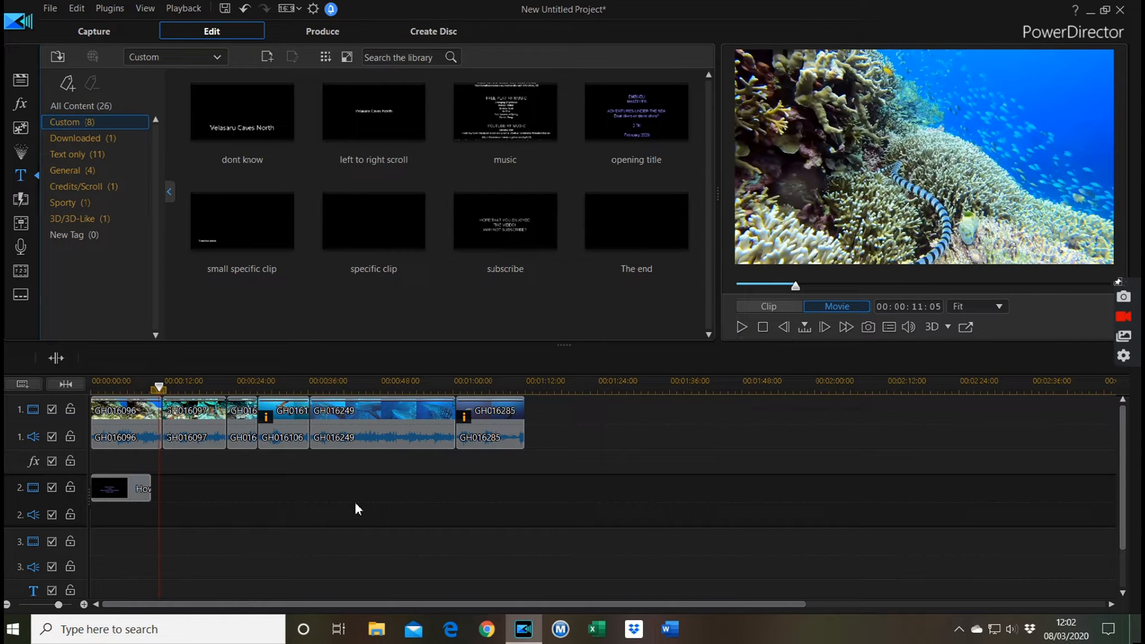
pyautogui.click(138, 489)
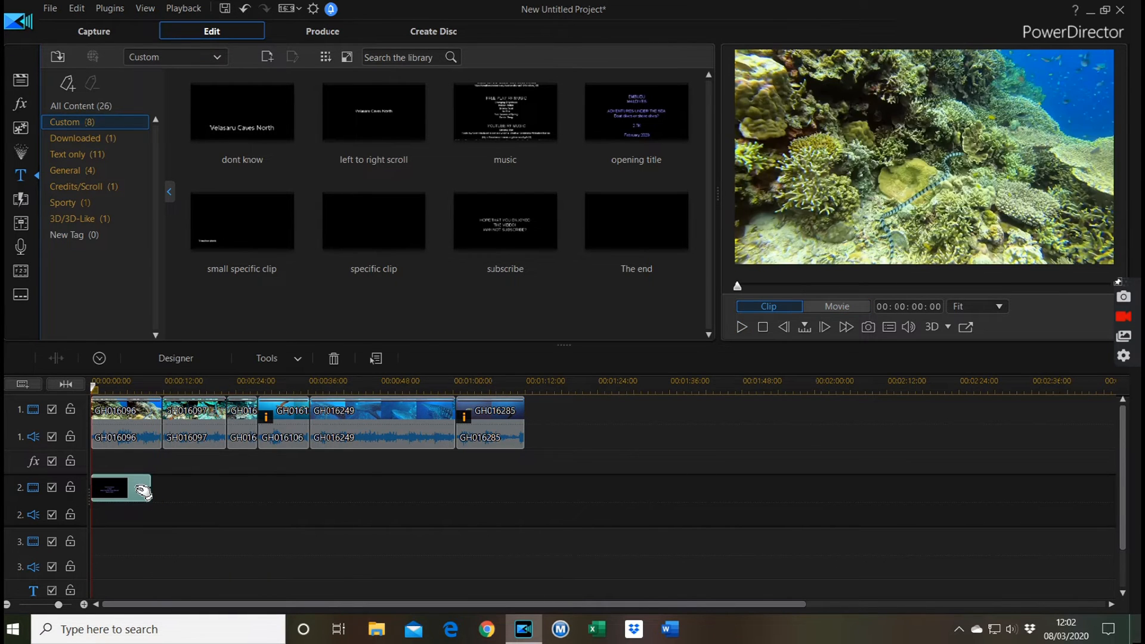
pyautogui.moveTo(151, 486); pyautogui.dragTo(200, 486)
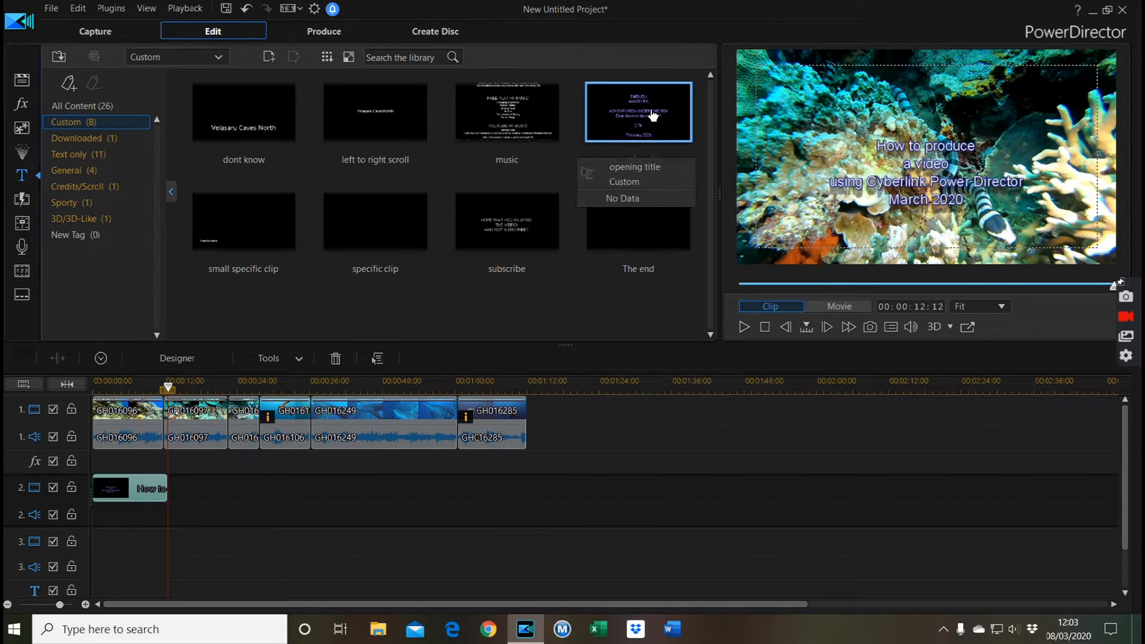
# Step: Place another "opening title" on track 2 under the GH016285 turtle clip and replace its text above the date with "THE END"
pyautogui.moveTo(653, 116); pyautogui.dragTo(500, 494)
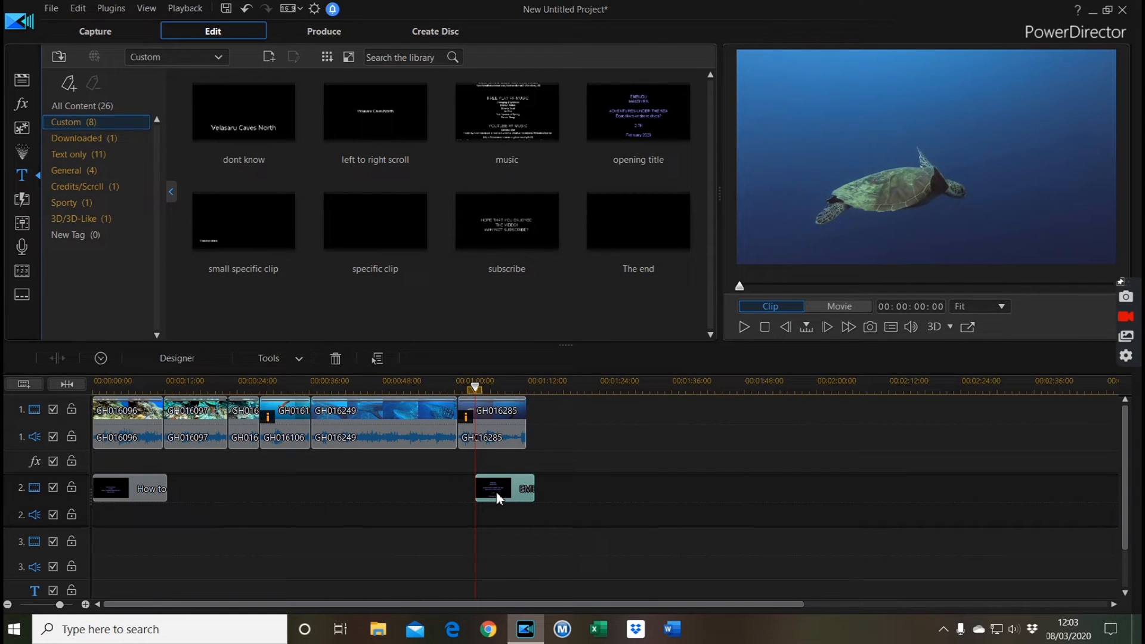
pyautogui.doubleClick(499, 496)
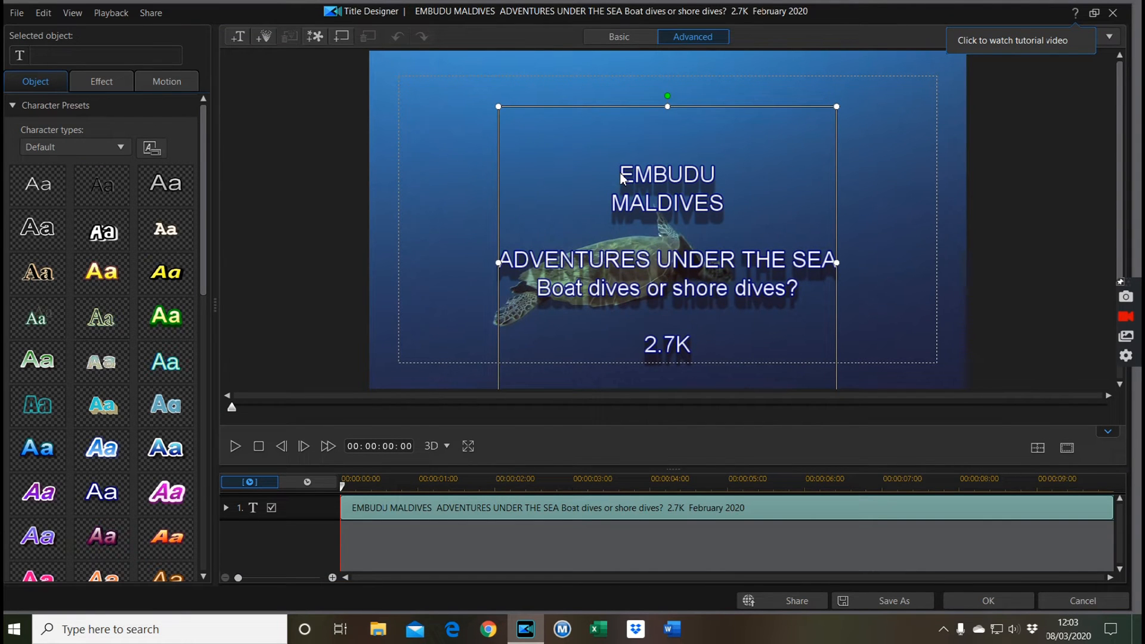
pyautogui.click(622, 178)
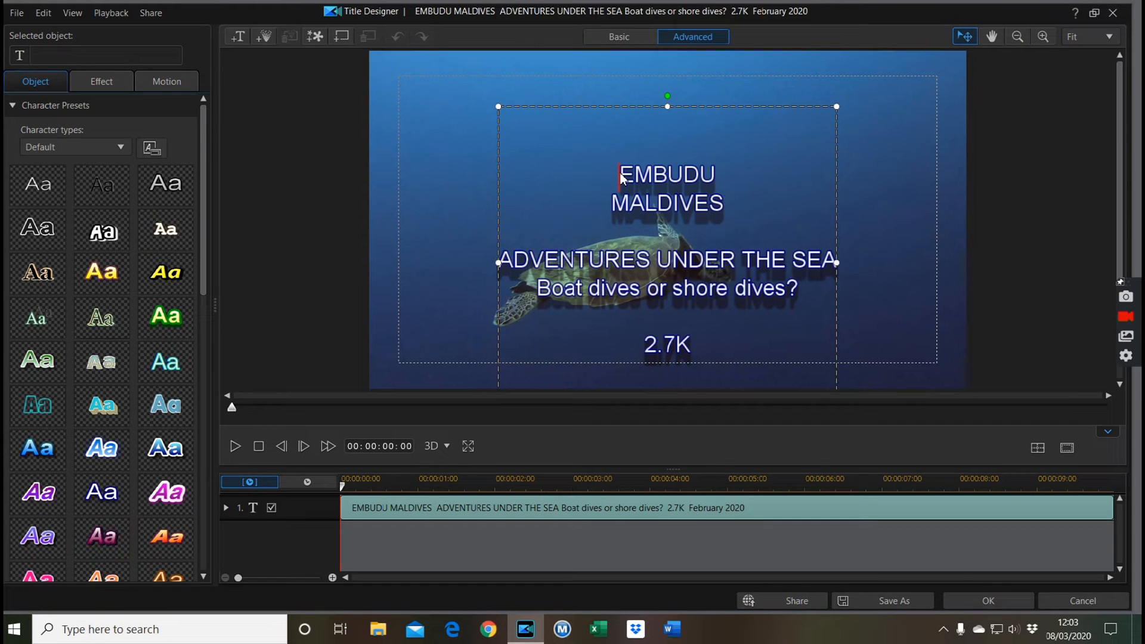
pyautogui.moveTo(622, 177); pyautogui.dragTo(755, 346)
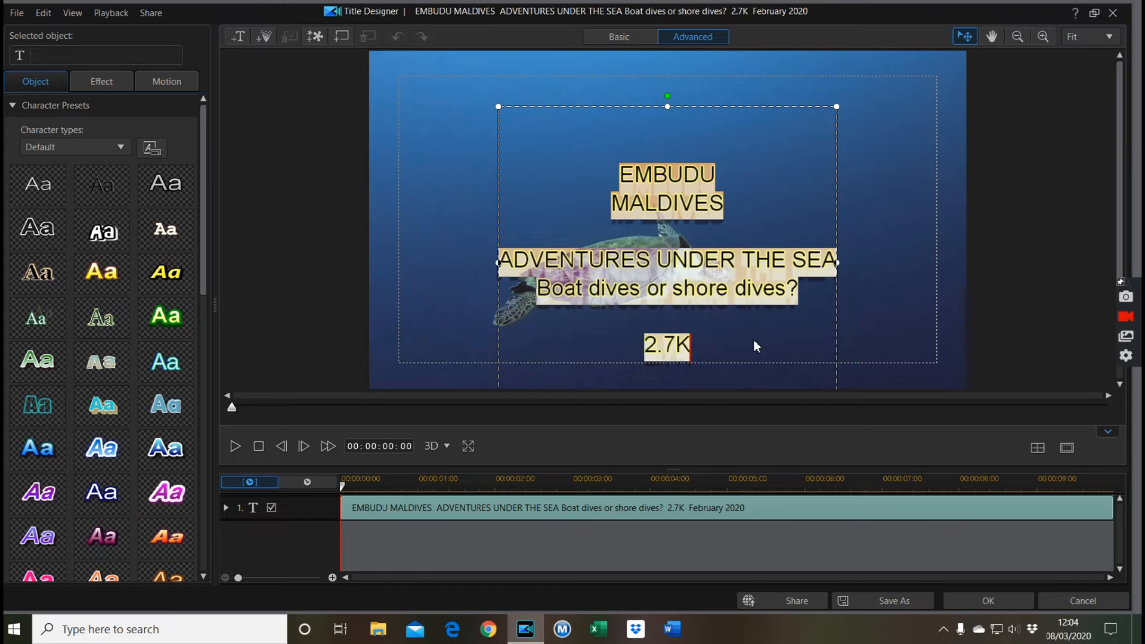
pyautogui.press('Delete')
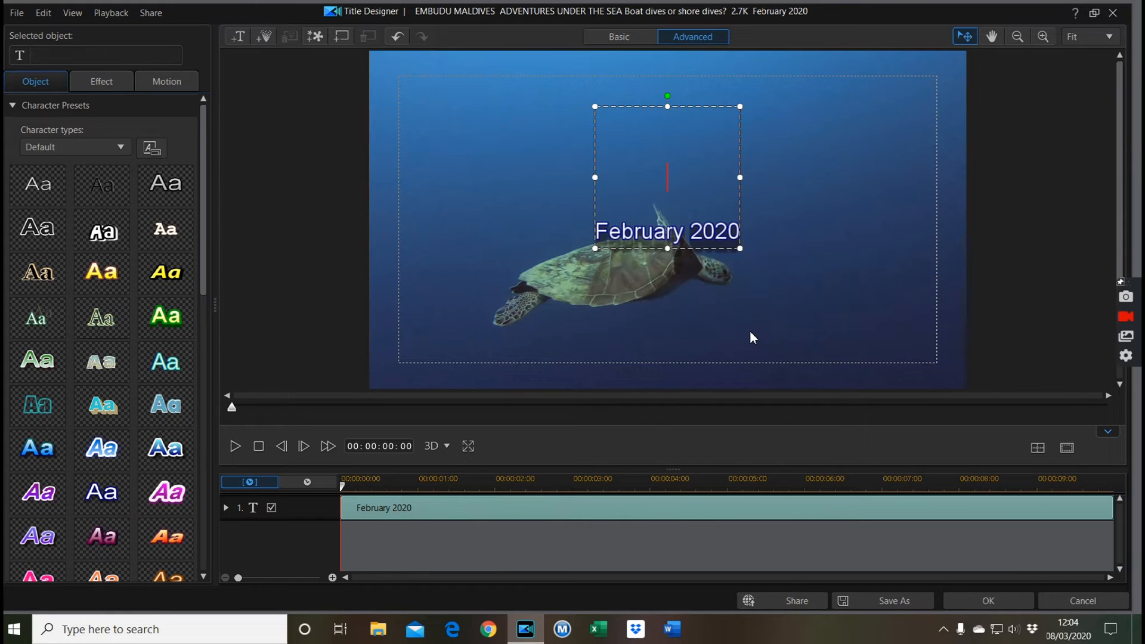
pyautogui.write('THE ')
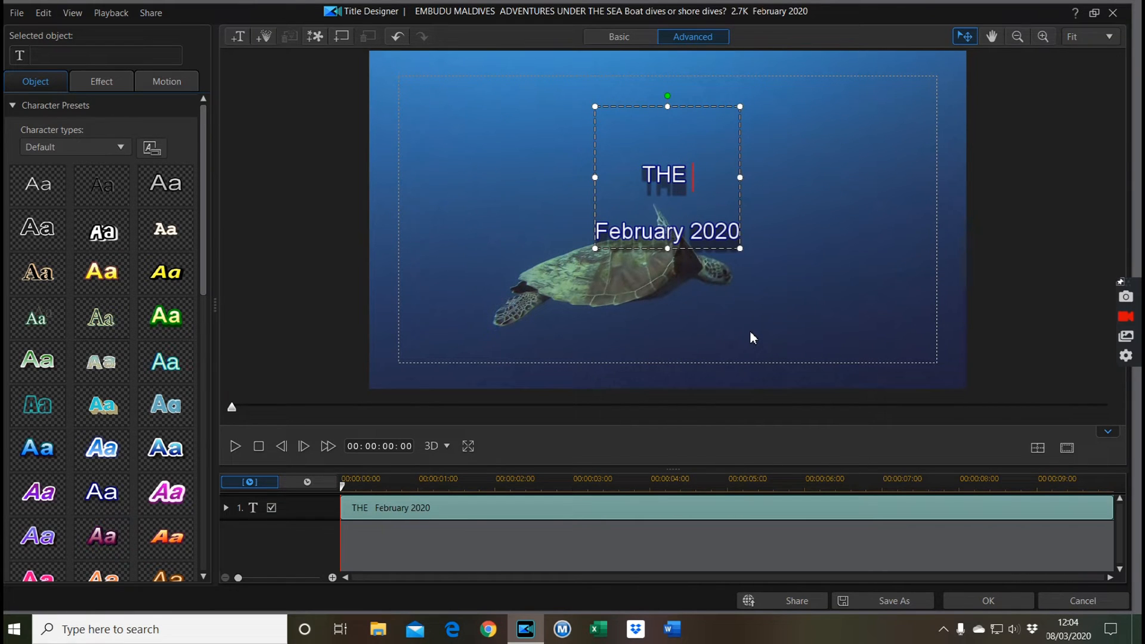
pyautogui.write('END')
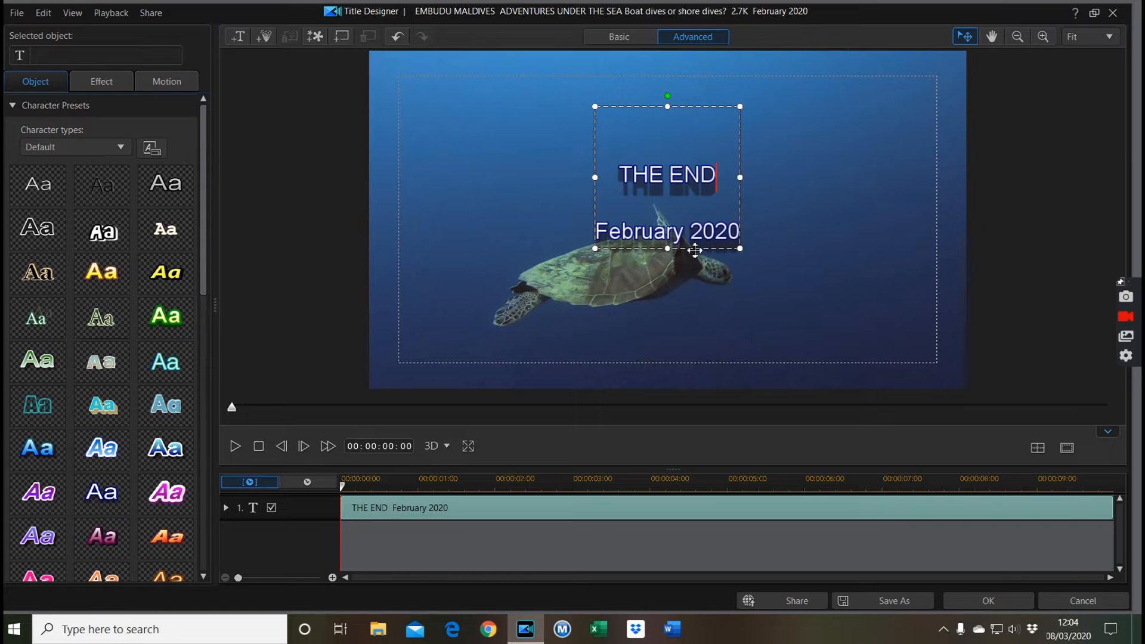
# Step: Replace the month "February" with "MARCH" in the closing title's date line
pyautogui.moveTo(686, 236); pyautogui.dragTo(597, 235)
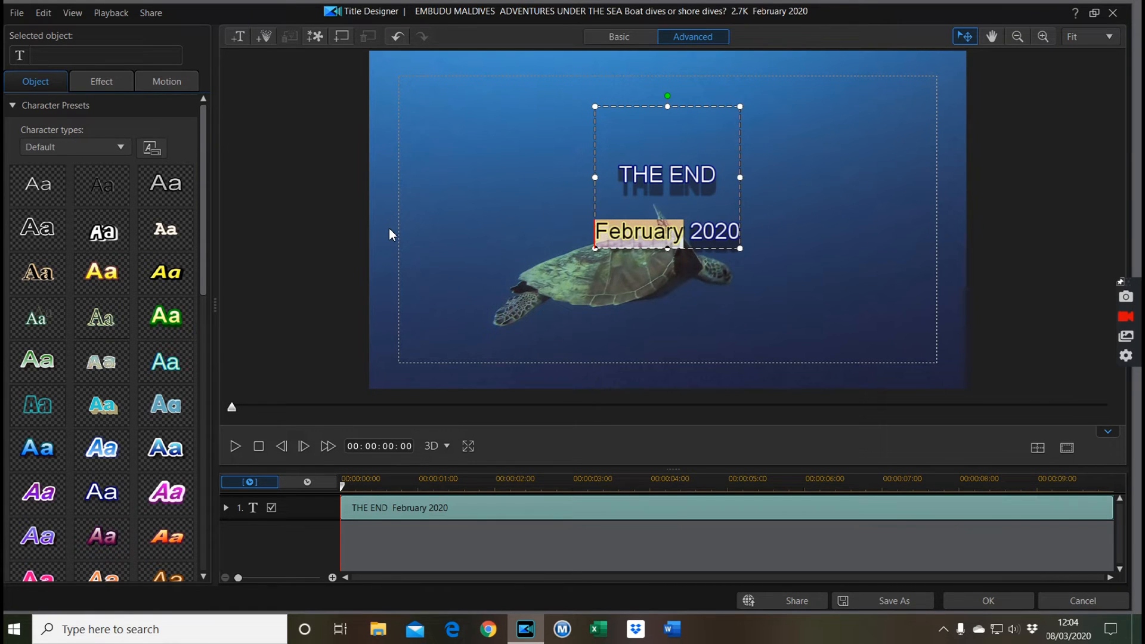
pyautogui.write('m')
pyautogui.press('BackSpace')
pyautogui.write('march')
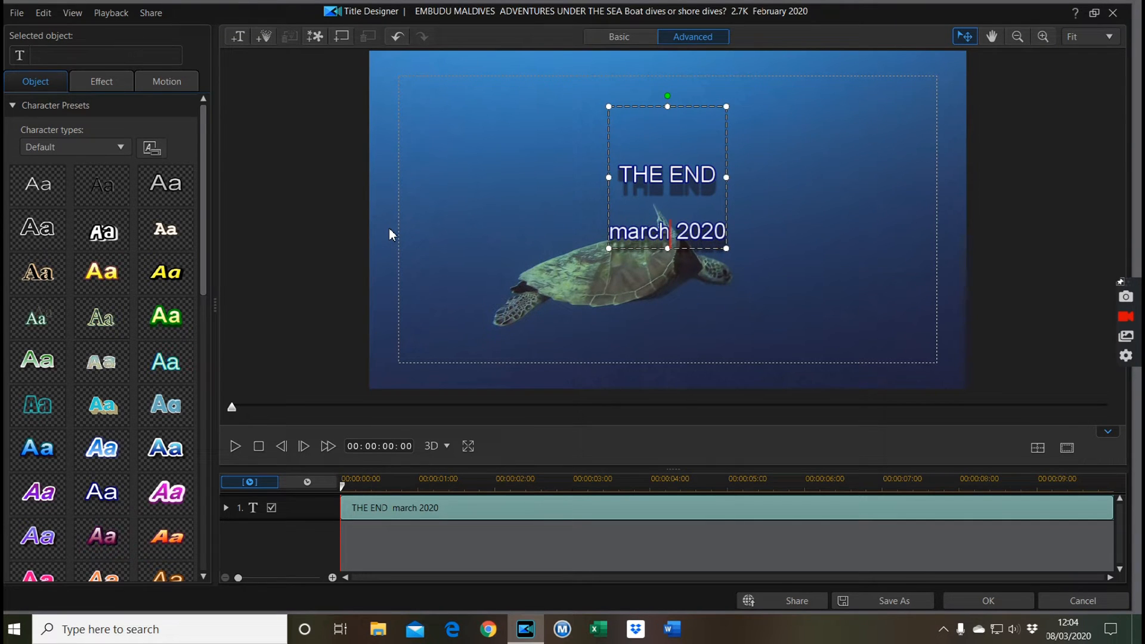
pyautogui.press('BackSpace')
pyautogui.press('BackSpace')
pyautogui.press('BackSpace')
pyautogui.press('BackSpace')
pyautogui.press('BackSpace')
pyautogui.write('MARCH')
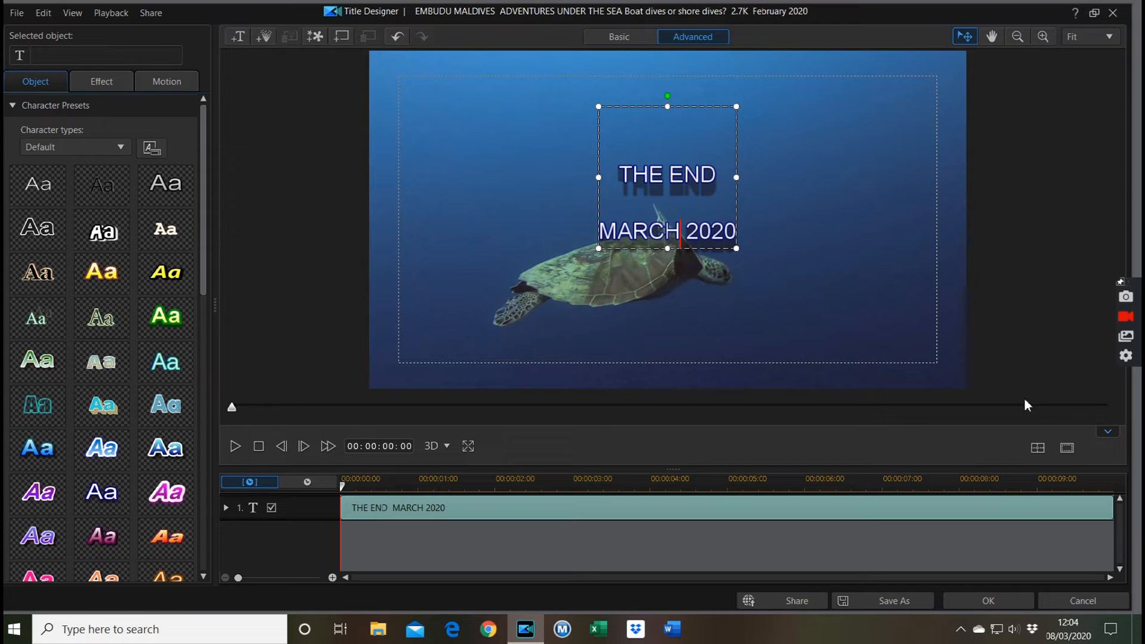
# Step: Centre the closing title horizontally and vertically on the canvas, apply the changes and preview it over the turtle clip
pyautogui.click(1038, 448)
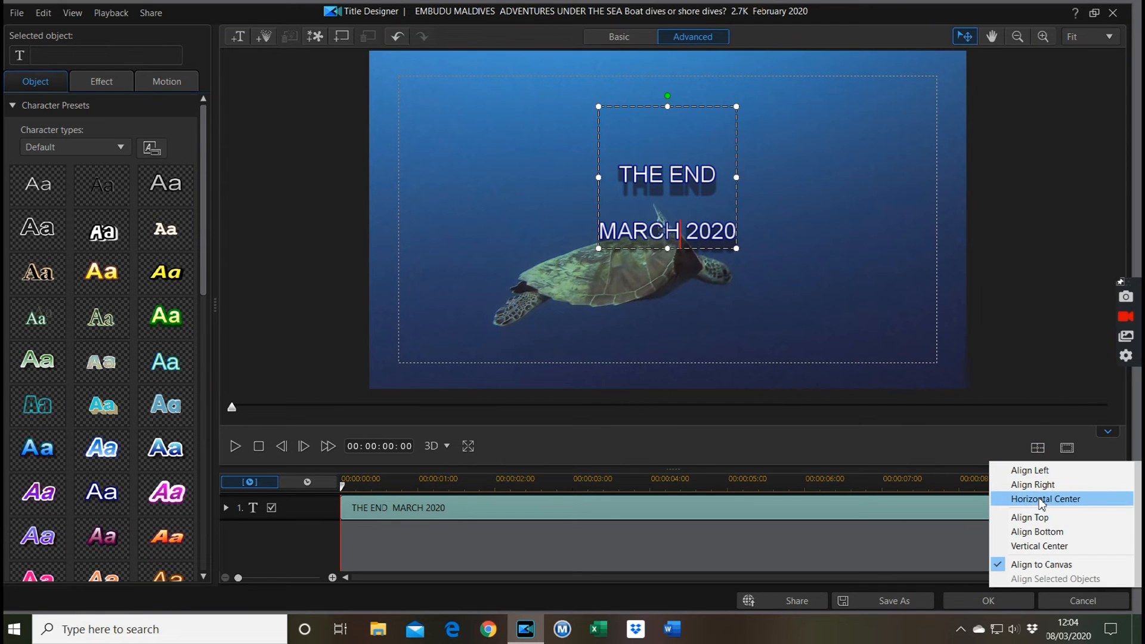
pyautogui.click(1046, 499)
pyautogui.click(1038, 450)
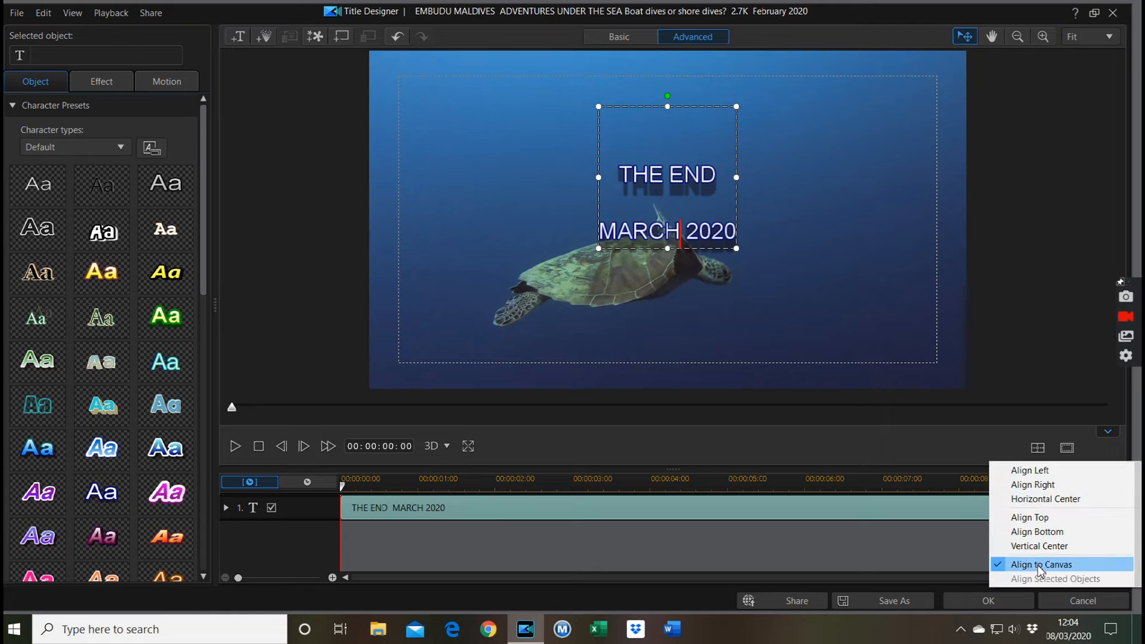
pyautogui.click(1035, 546)
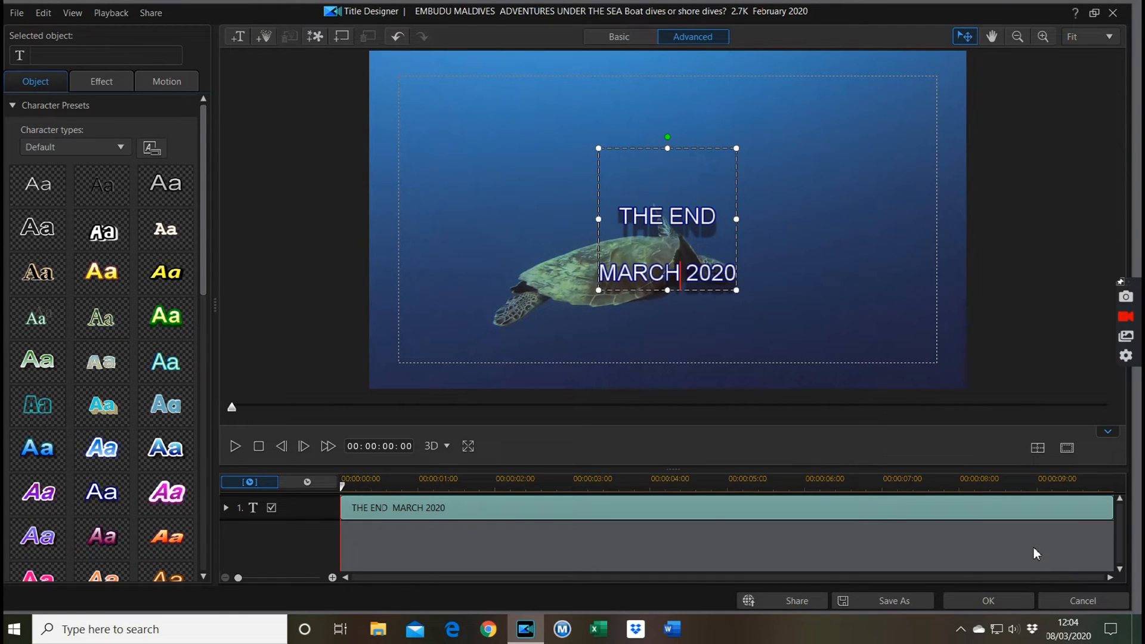
pyautogui.click(976, 604)
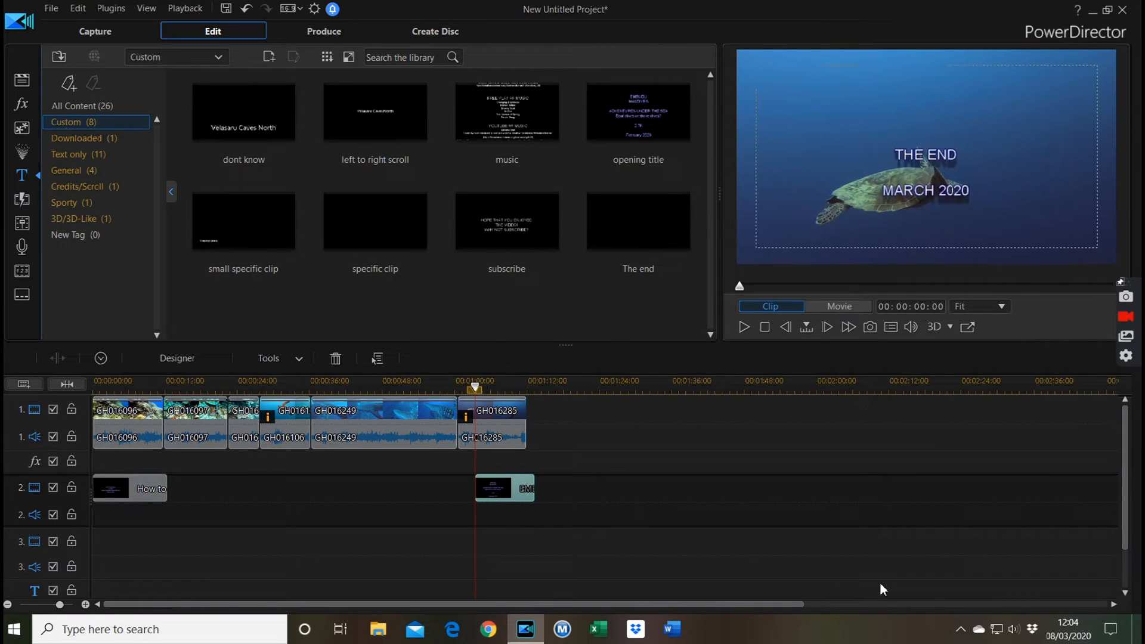
pyautogui.click(743, 328)
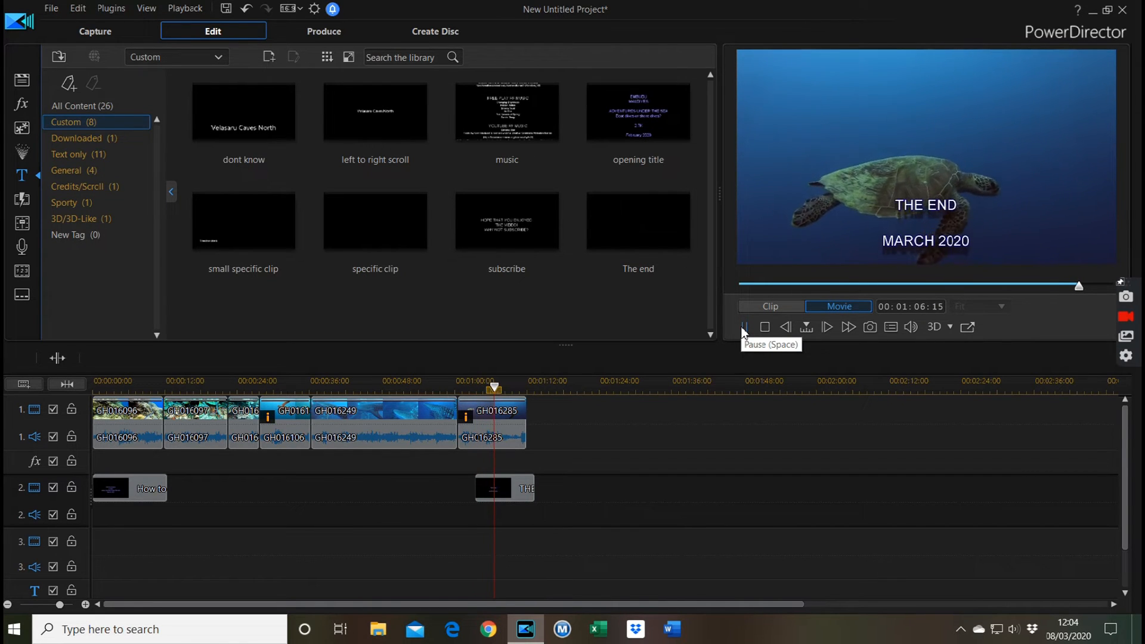
pyautogui.click(744, 328)
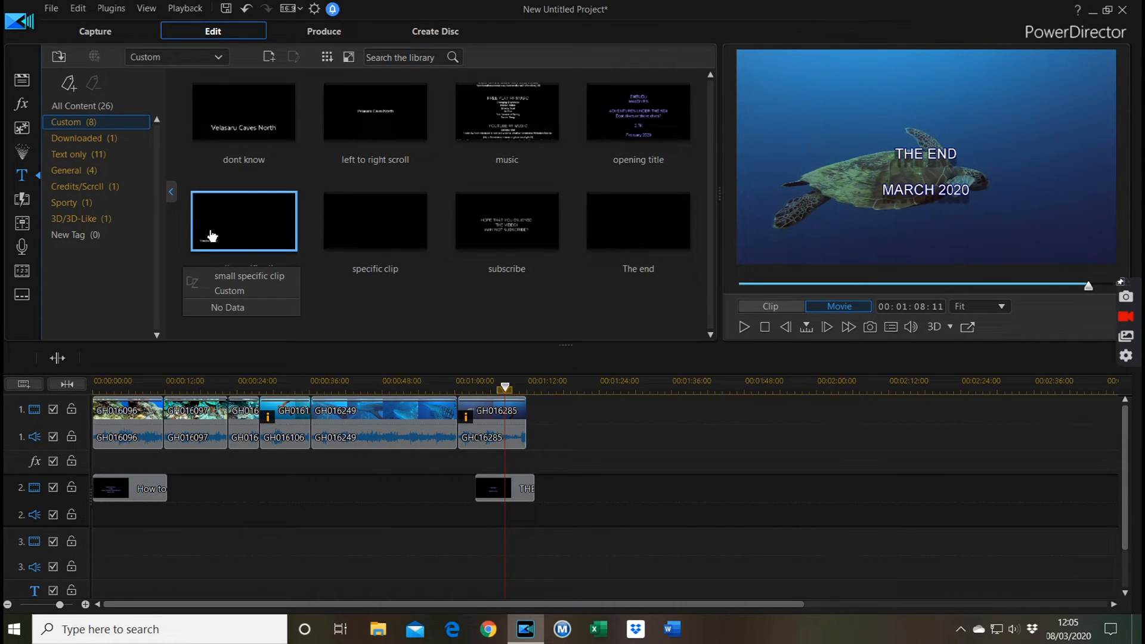
# Step: Place the "small specific clip" title on track 2 at the end of the GH016106 clip and clear its "Thresher shark" wording
pyautogui.moveTo(213, 235); pyautogui.dragTo(306, 504)
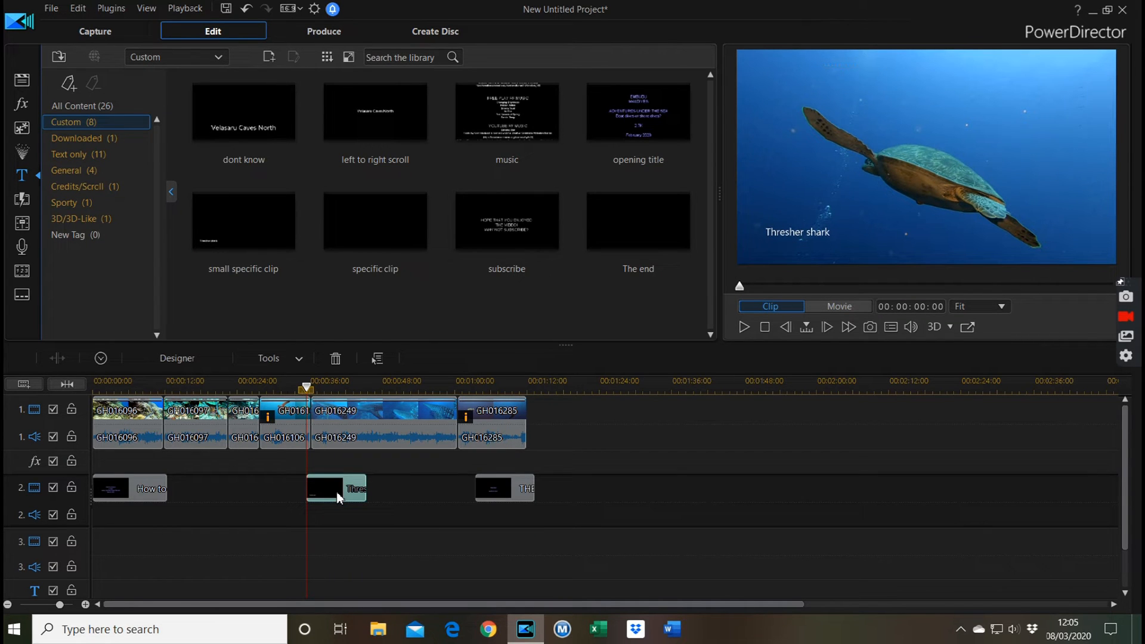
pyautogui.doubleClick(336, 492)
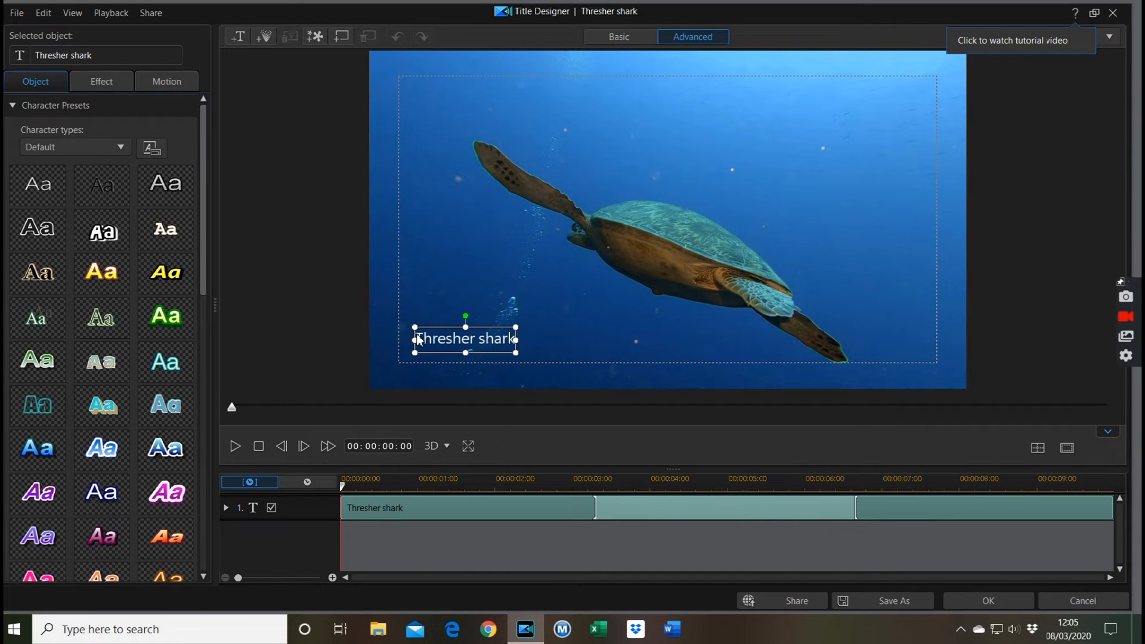
pyautogui.moveTo(416, 339); pyautogui.dragTo(420, 339)
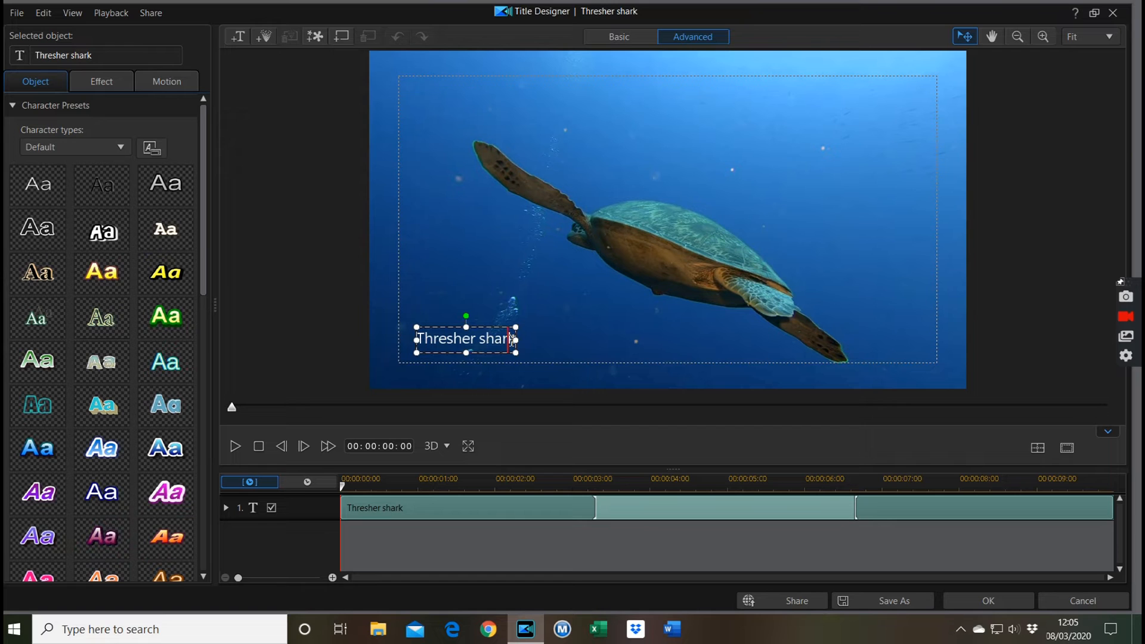
pyautogui.moveTo(512, 340); pyautogui.dragTo(417, 340)
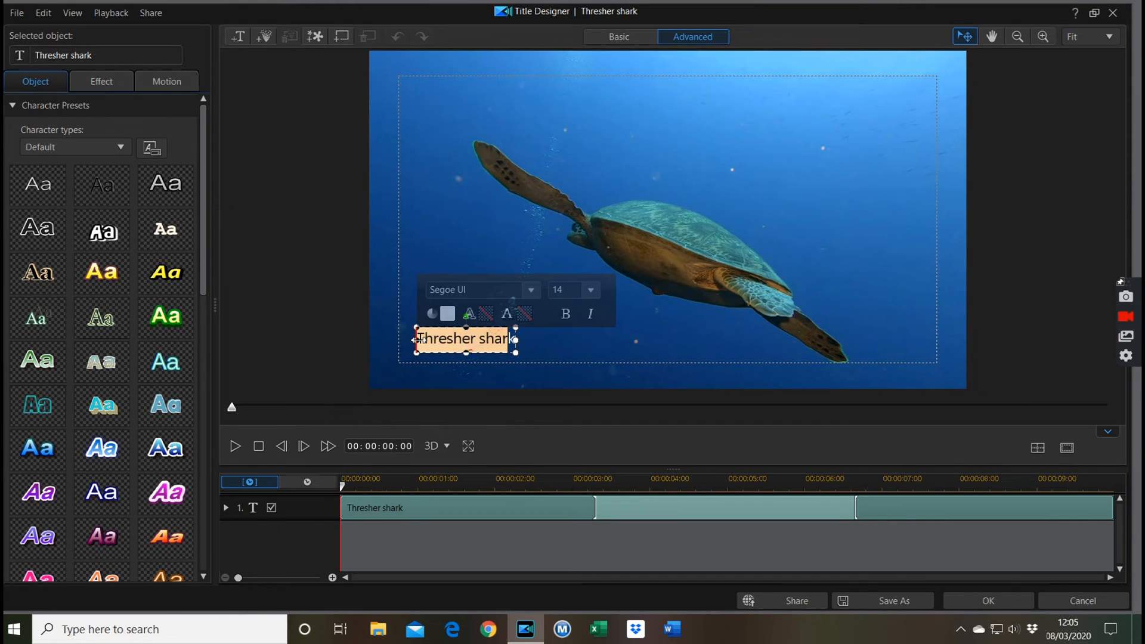
pyautogui.press('BackSpace')
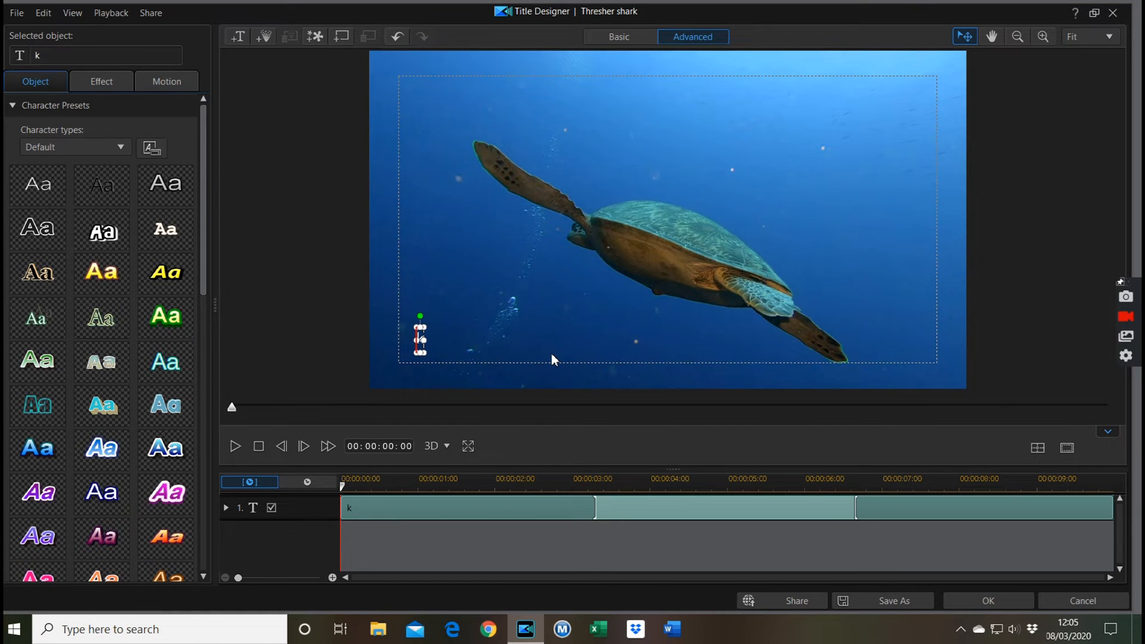
pyautogui.write('tURTLE')
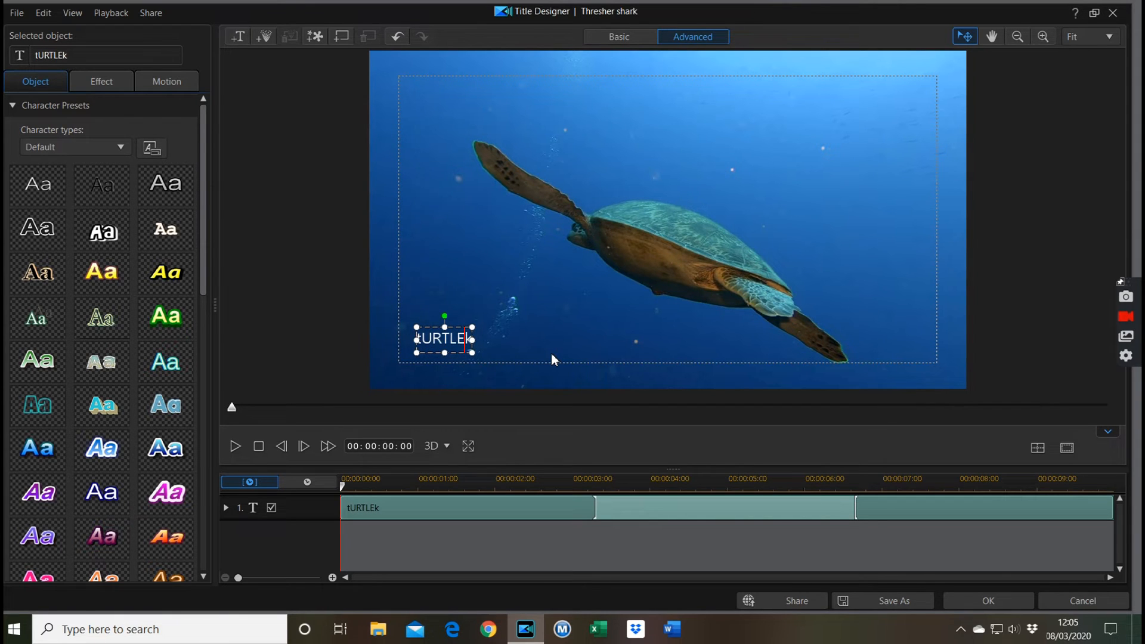
pyautogui.press('BackSpace')
pyautogui.press('BackSpace')
pyautogui.press('BackSpace')
pyautogui.press('BackSpace')
pyautogui.press('BackSpace')
pyautogui.press('BackSpace')
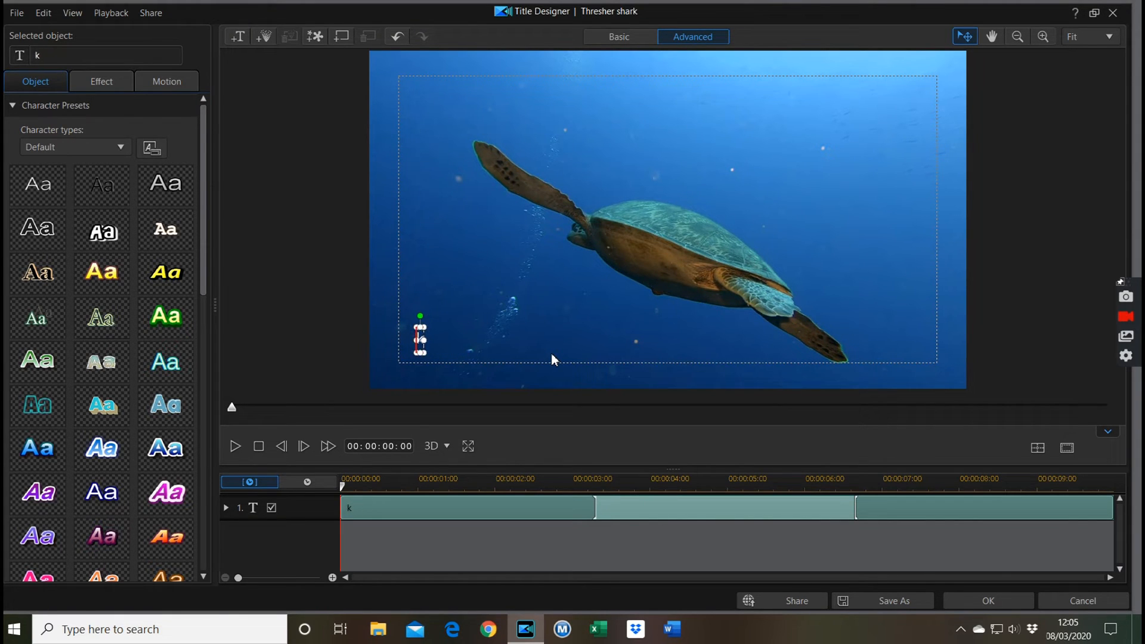
# Step: Enter "Turtle" as the title text without any leftover letter, enlarge the text slightly and apply the title changes
pyautogui.write('Turtle')
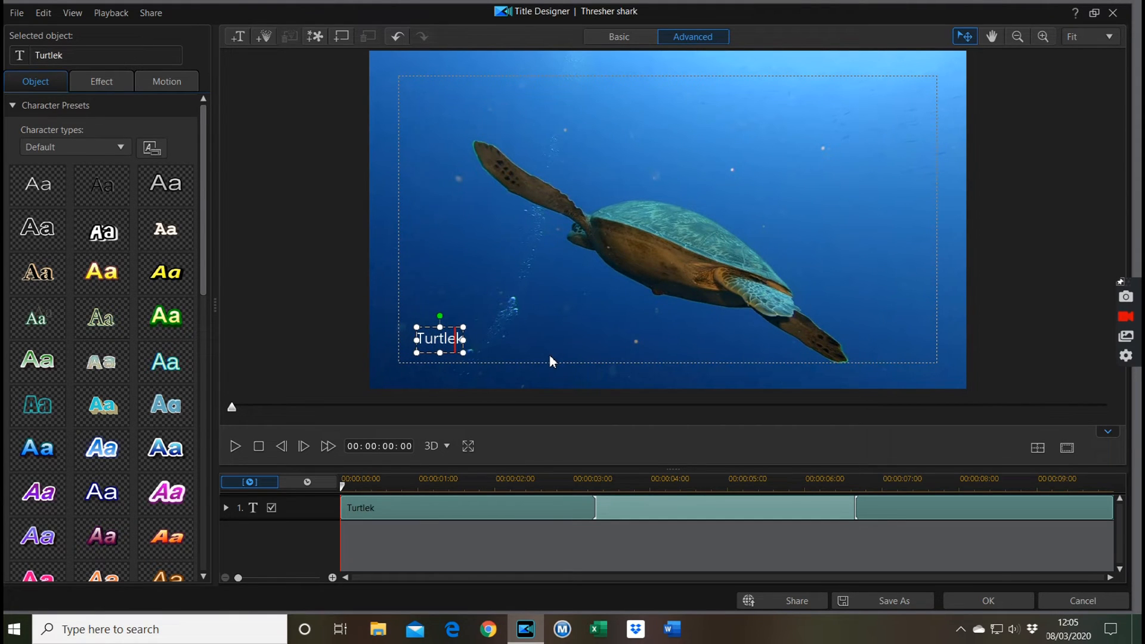
pyautogui.press('Delete')
pyautogui.moveTo(456, 327); pyautogui.dragTo(586, 291)
pyautogui.moveTo(580, 292); pyautogui.dragTo(514, 320)
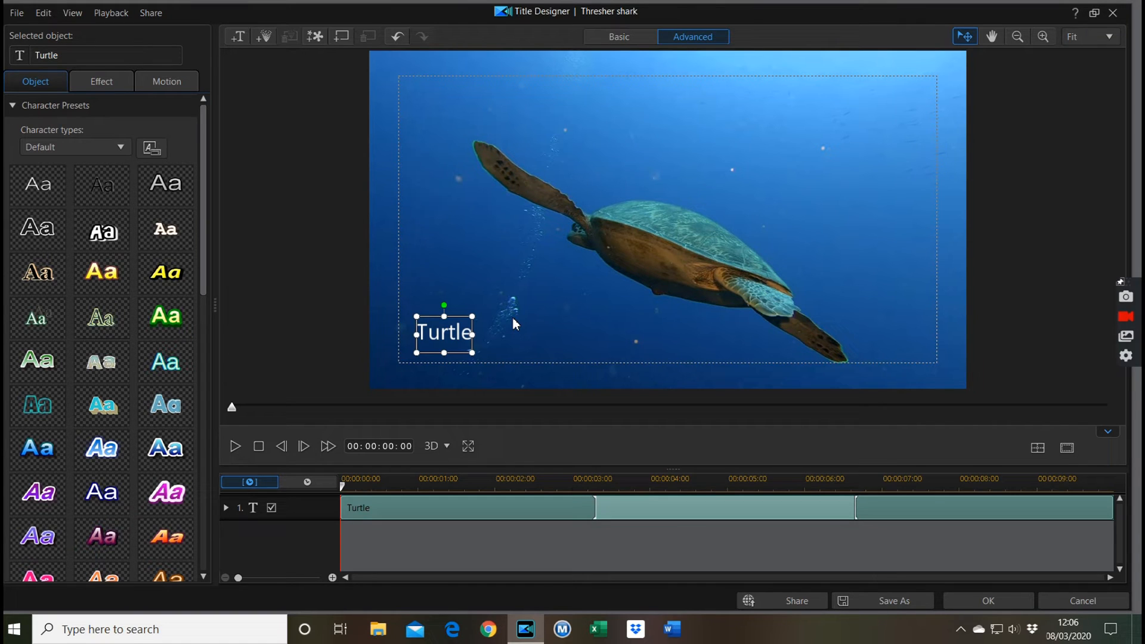
pyautogui.click(972, 603)
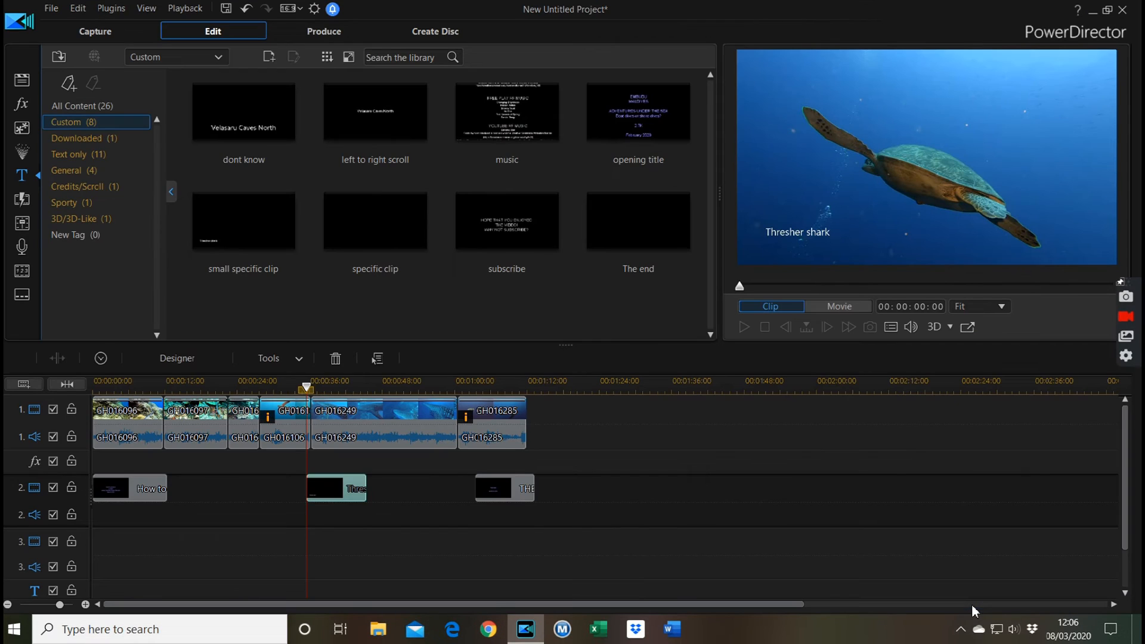
# Step: Move the "Turtle" title on track 2 to the start of the GH016106 clip and preview it in the movie
pyautogui.click(743, 327)
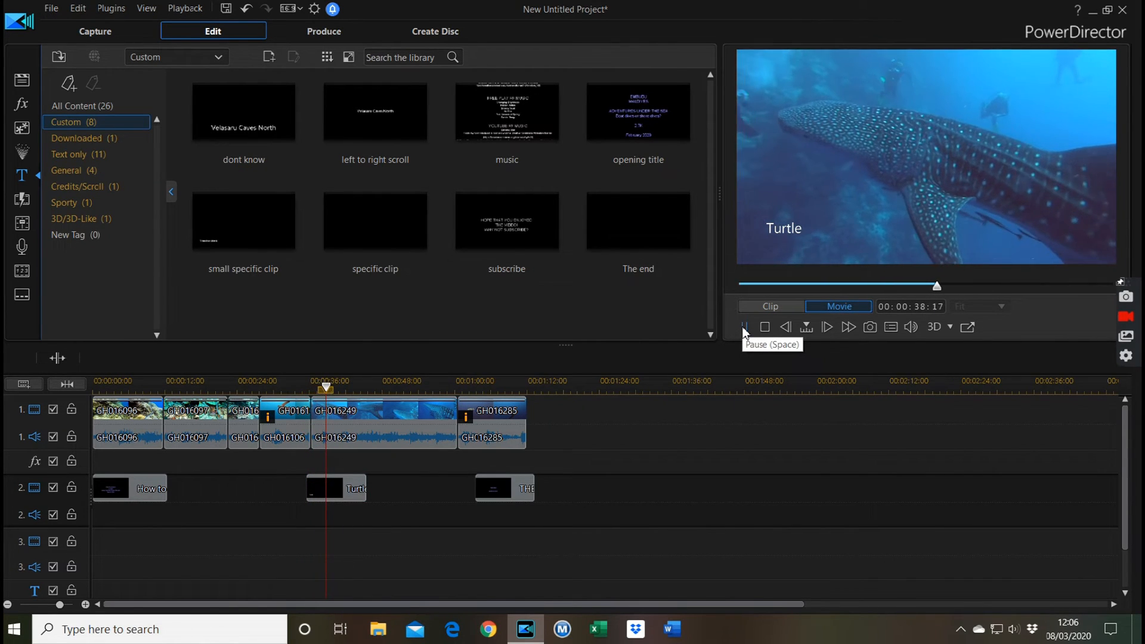
pyautogui.click(744, 328)
pyautogui.click(319, 490)
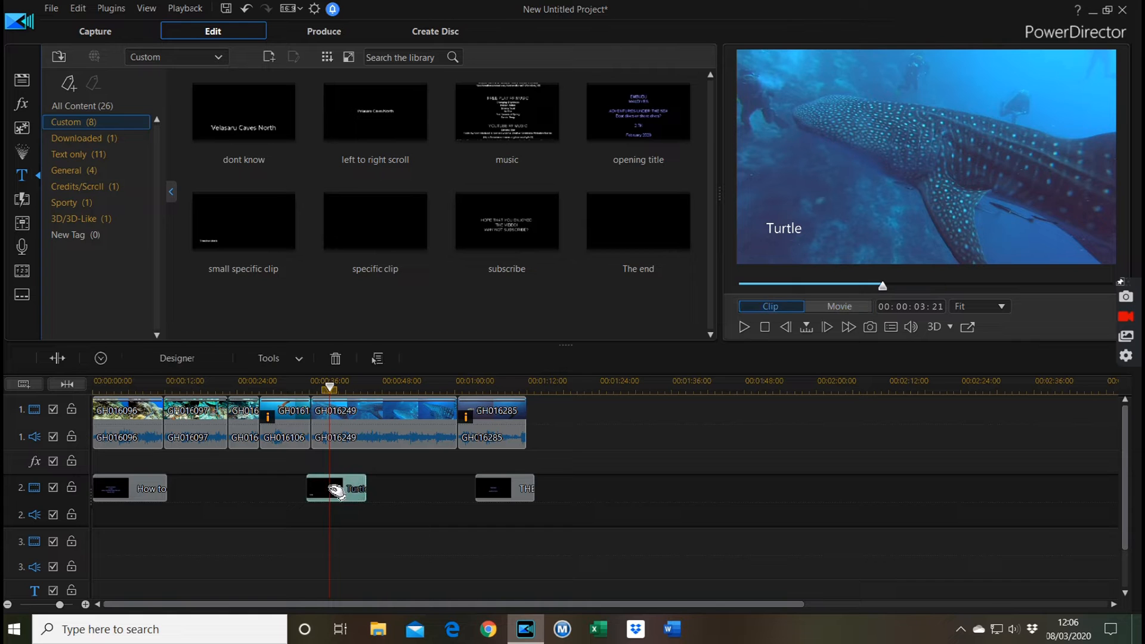
pyautogui.moveTo(319, 489); pyautogui.dragTo(274, 489)
pyautogui.click(743, 327)
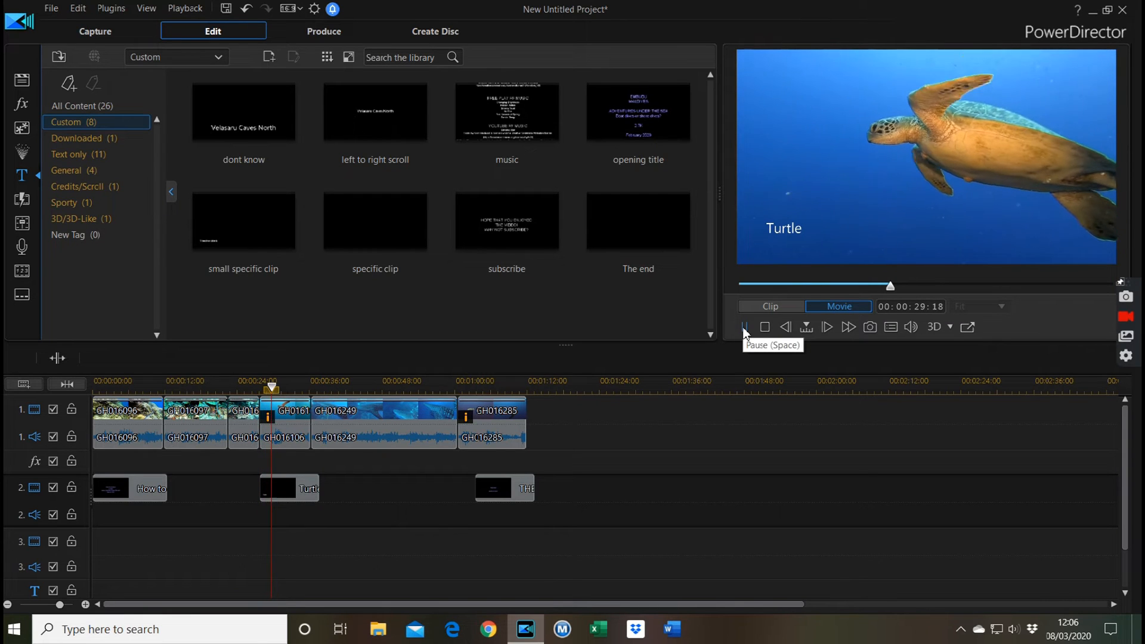
pyautogui.click(744, 328)
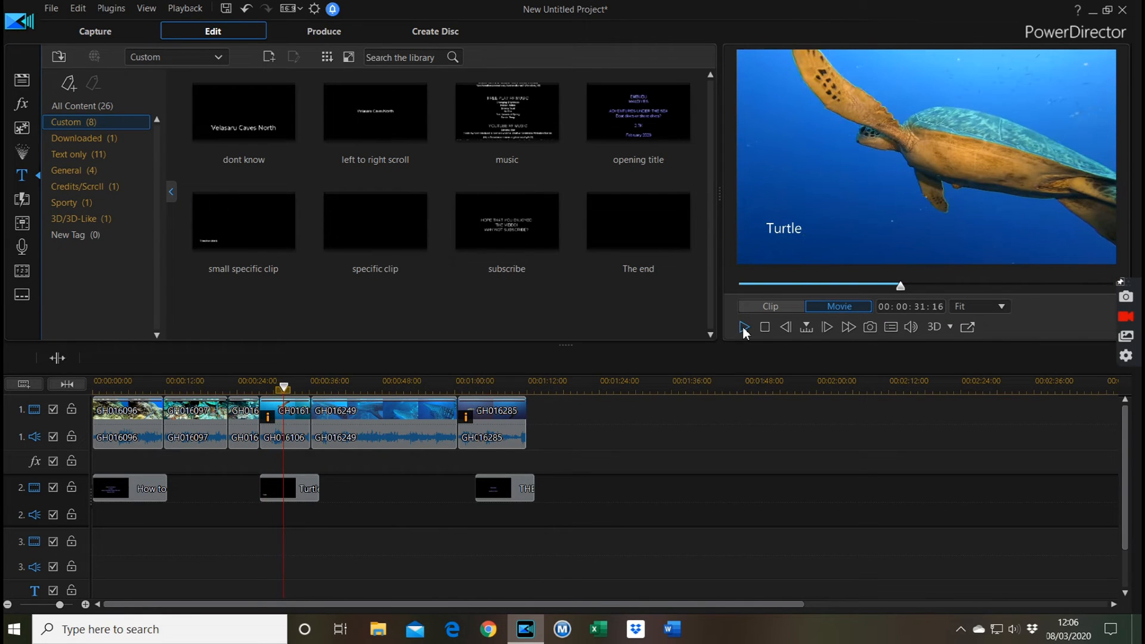
# Step: Shorten the "Turtle" title to about 00:00:07:14 with Trim Only, ending it just before the end of the GH016106 clip
pyautogui.click(321, 489)
pyautogui.moveTo(322, 491); pyautogui.dragTo(307, 488)
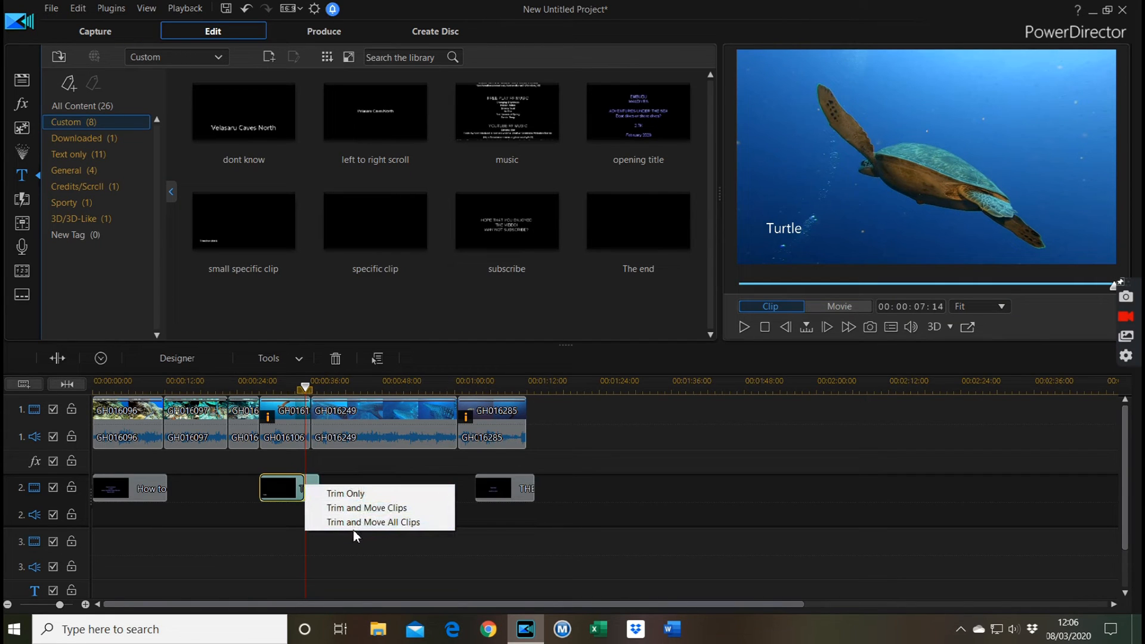
pyautogui.click(346, 494)
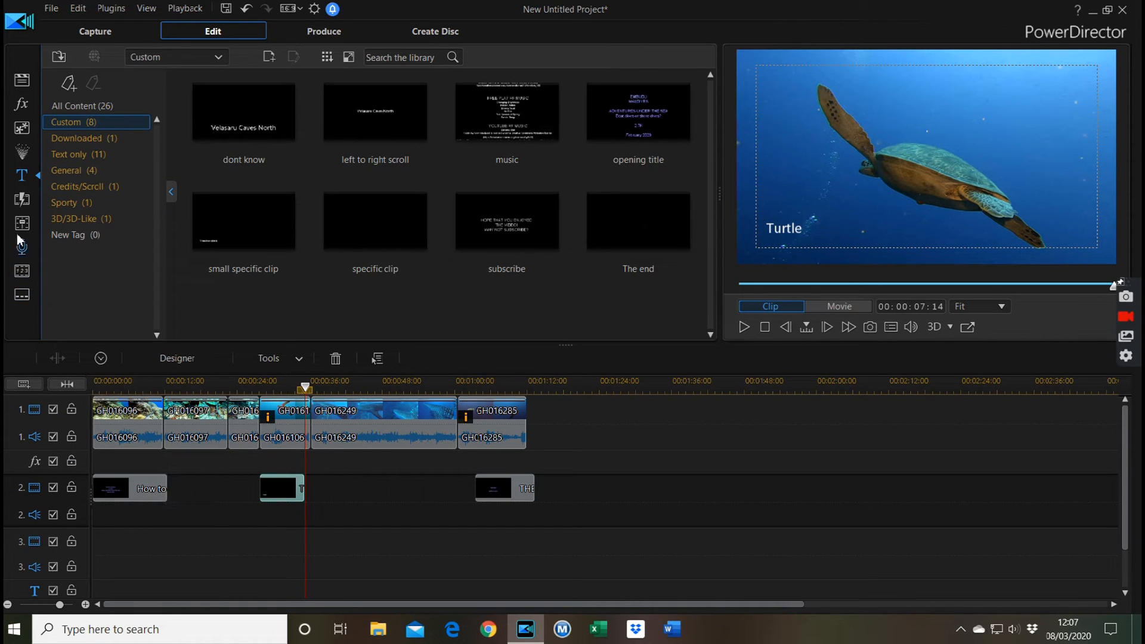
# Step: Start importing media files into the media library and browse to the Photos > MOALBOAL folder on New Volume (E:)
pyautogui.click(24, 88)
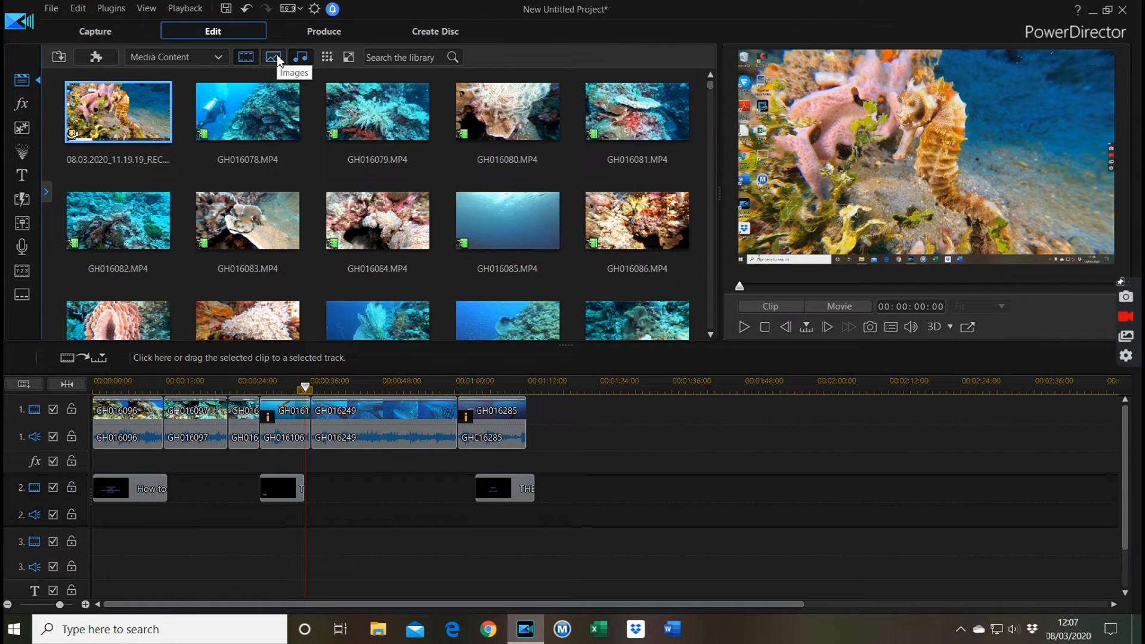
pyautogui.click(51, 9)
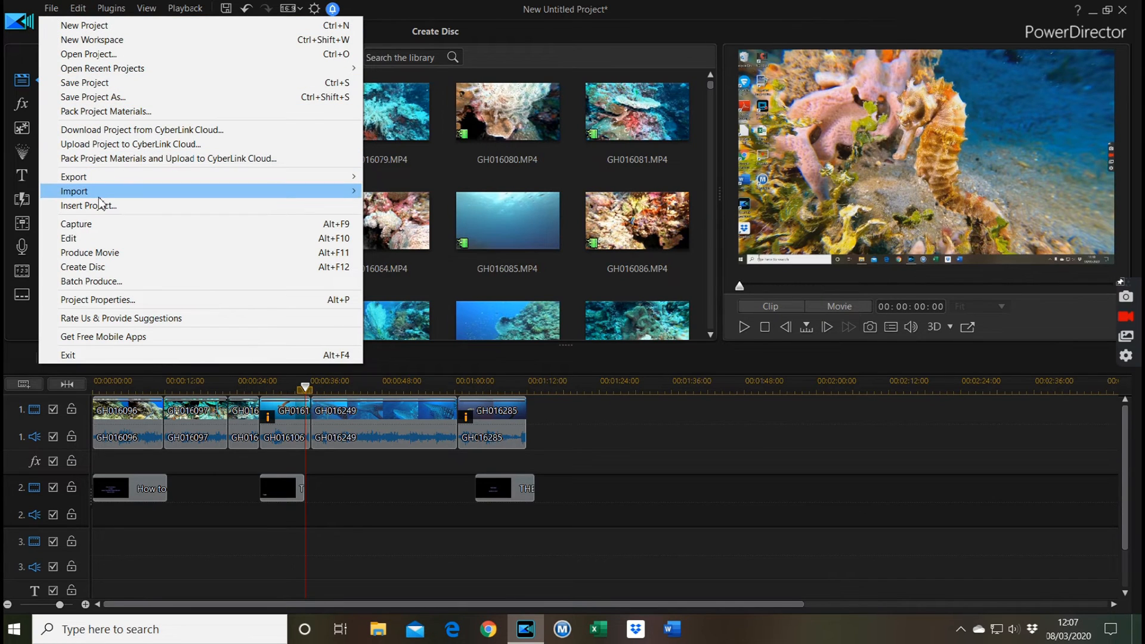
pyautogui.moveTo(107, 197)
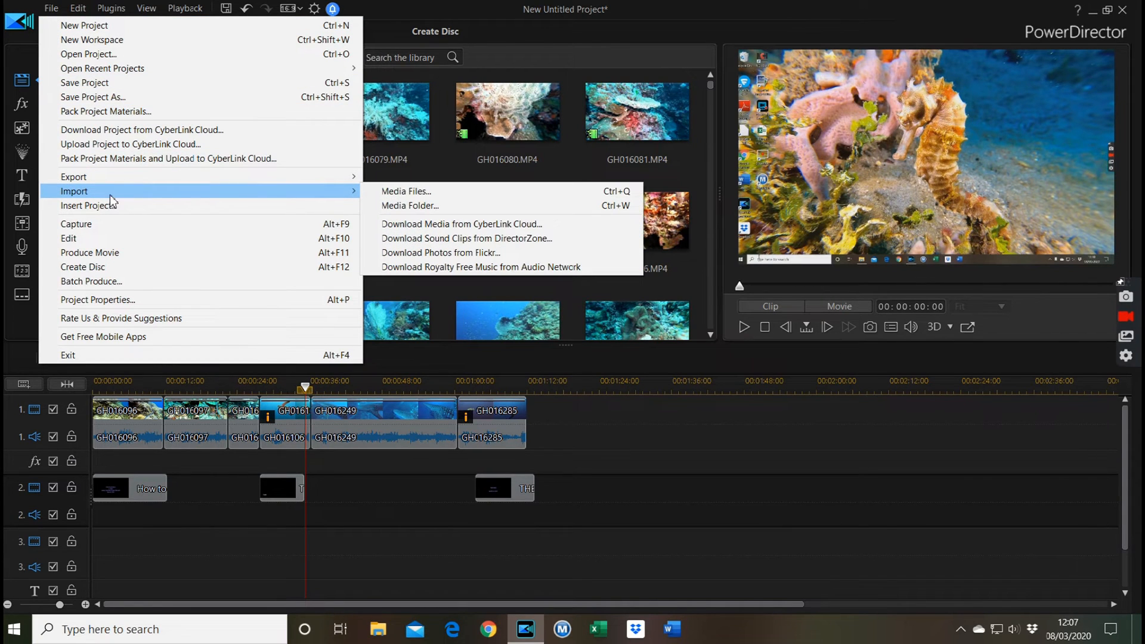
pyautogui.click(397, 194)
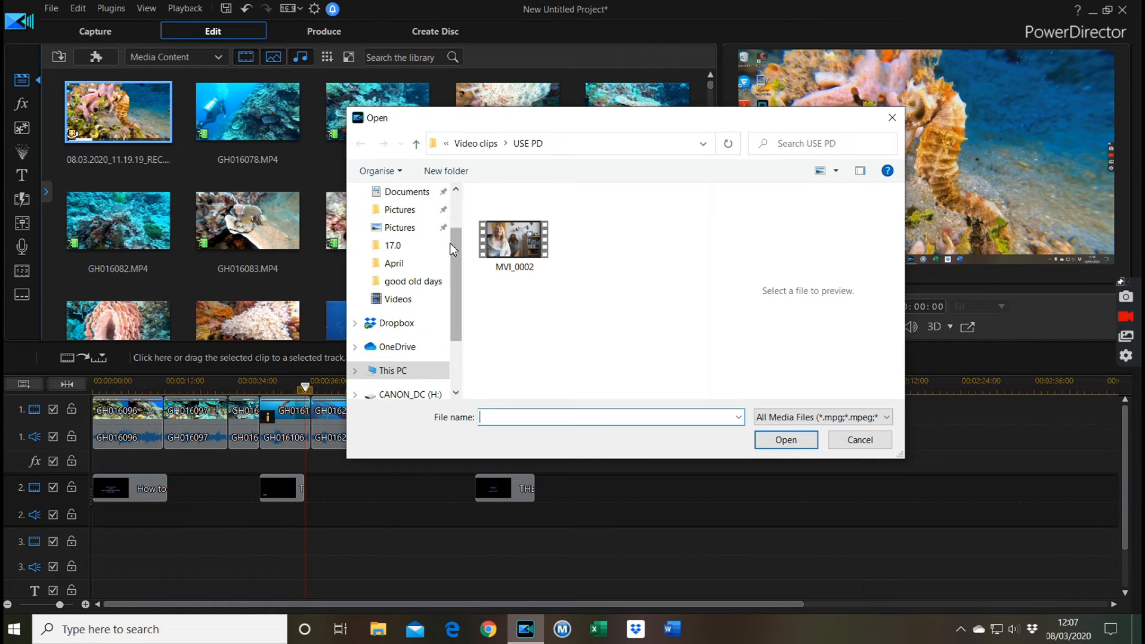
pyautogui.moveTo(452, 247); pyautogui.dragTo(456, 259)
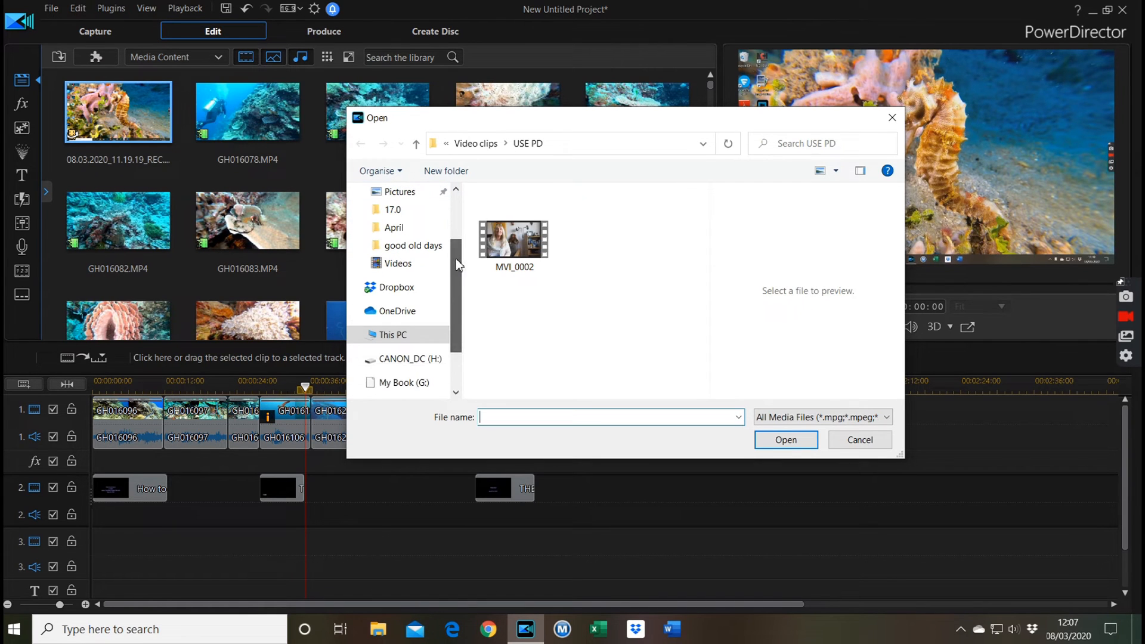
pyautogui.click(392, 336)
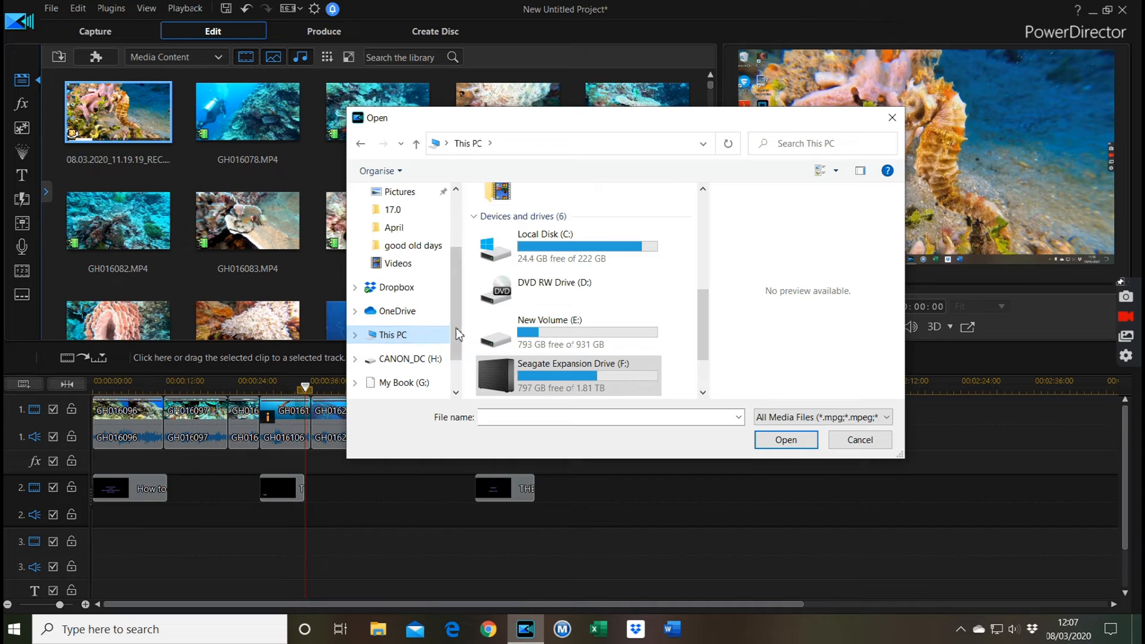
pyautogui.doubleClick(535, 340)
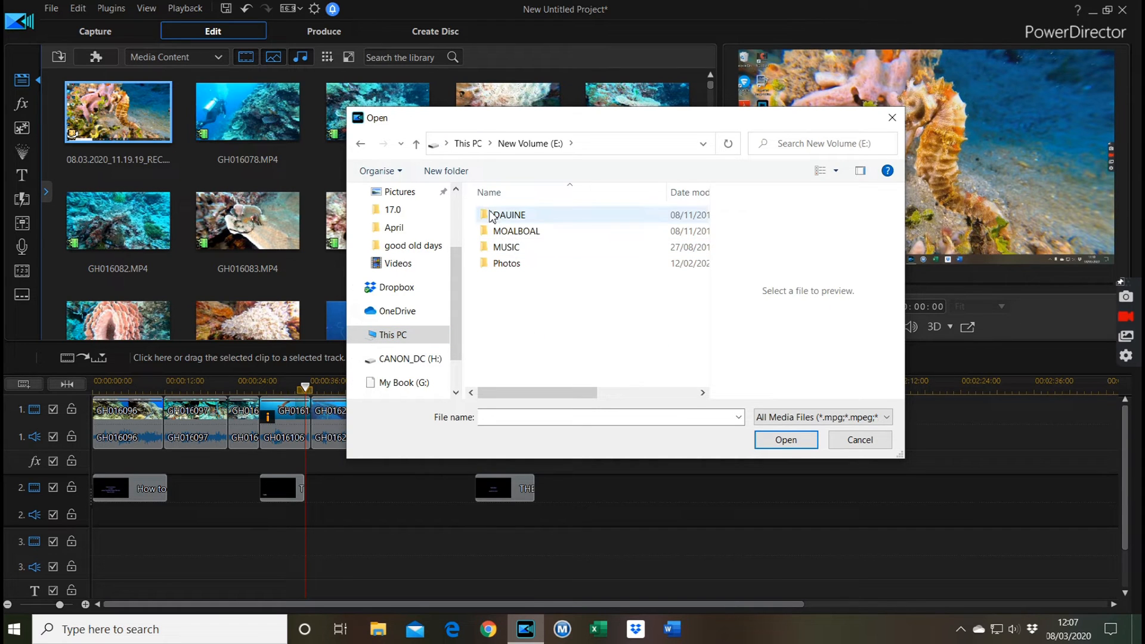
pyautogui.click(493, 268)
pyautogui.doubleClick(493, 267)
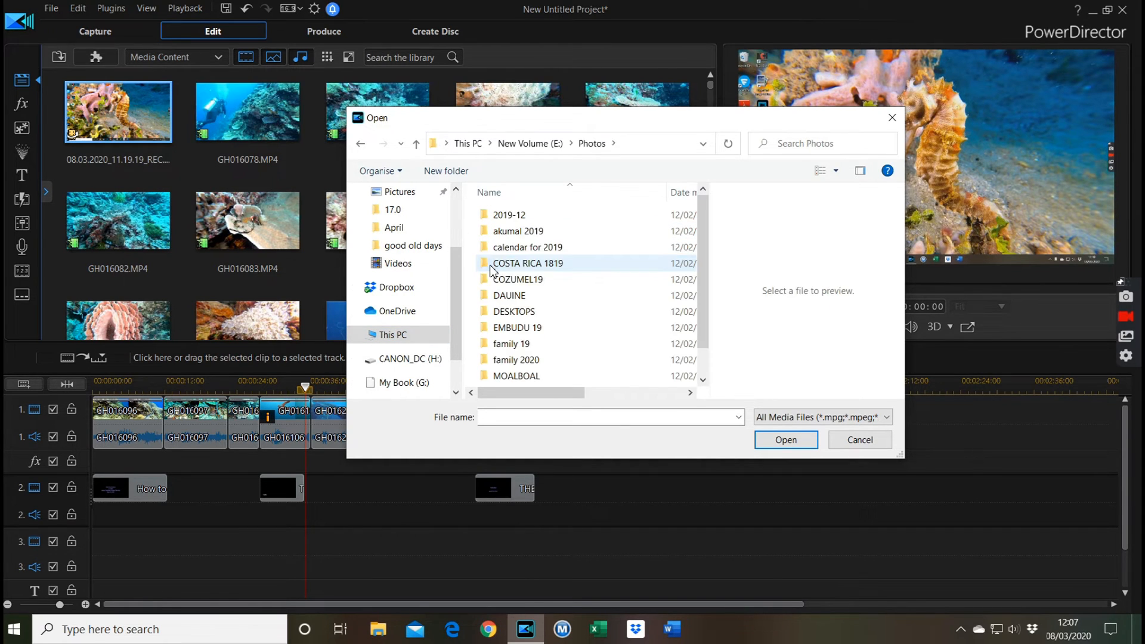
pyautogui.doubleClick(515, 377)
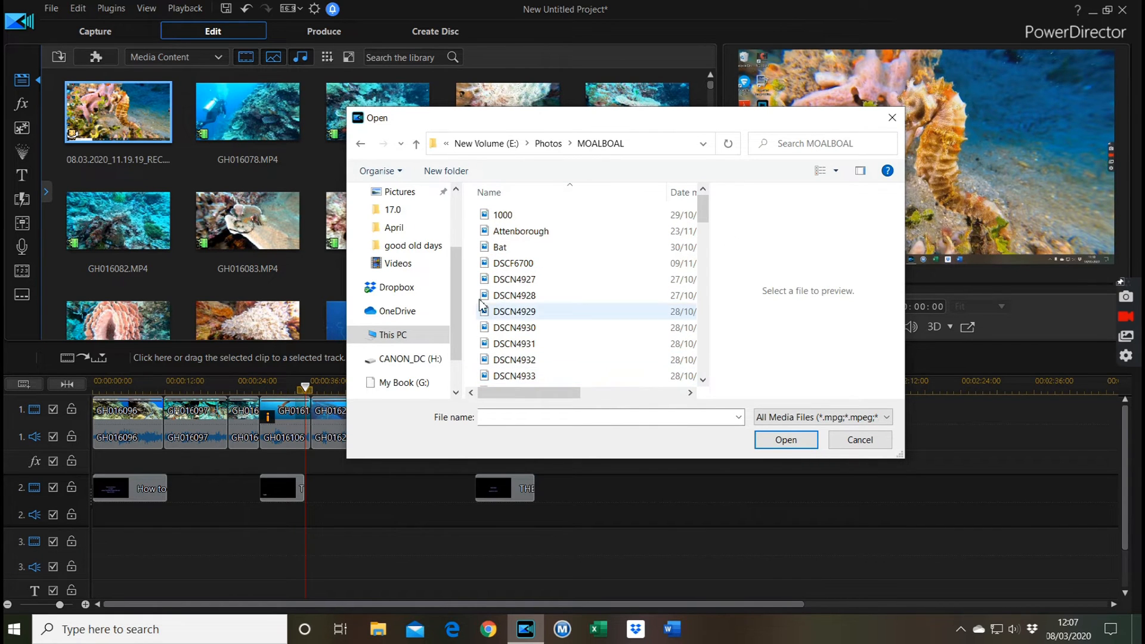
# Step: Import the photos DSCF6700 through DSCN4933 and hide the video clips in the media library
pyautogui.click(491, 269)
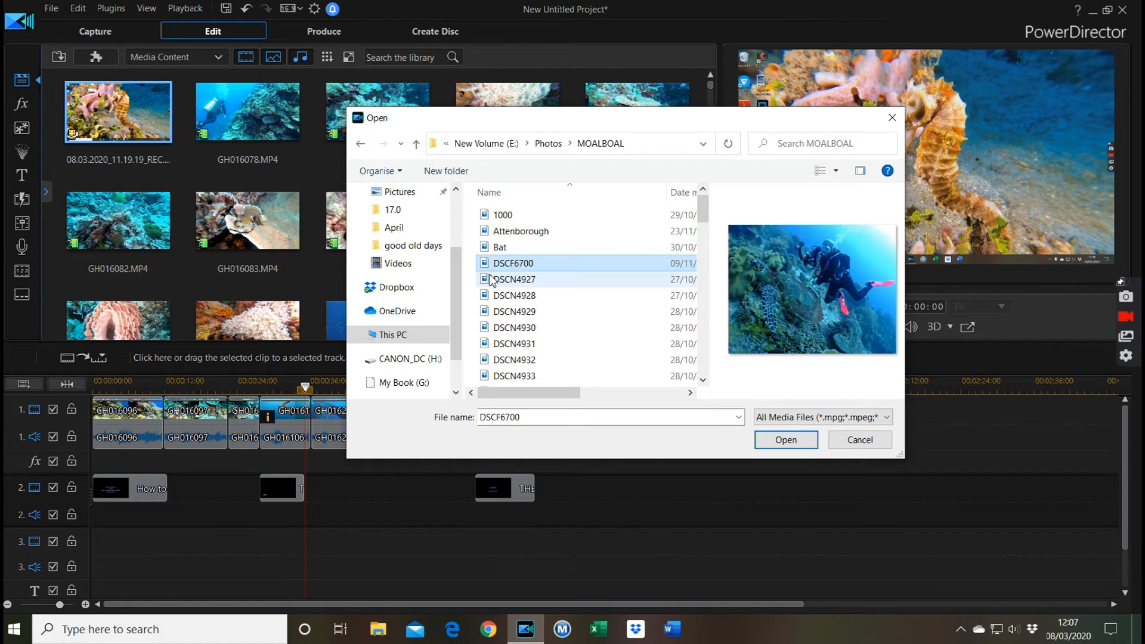
pyautogui.keyDown('shift'); pyautogui.click(485, 377); pyautogui.keyUp('shift')
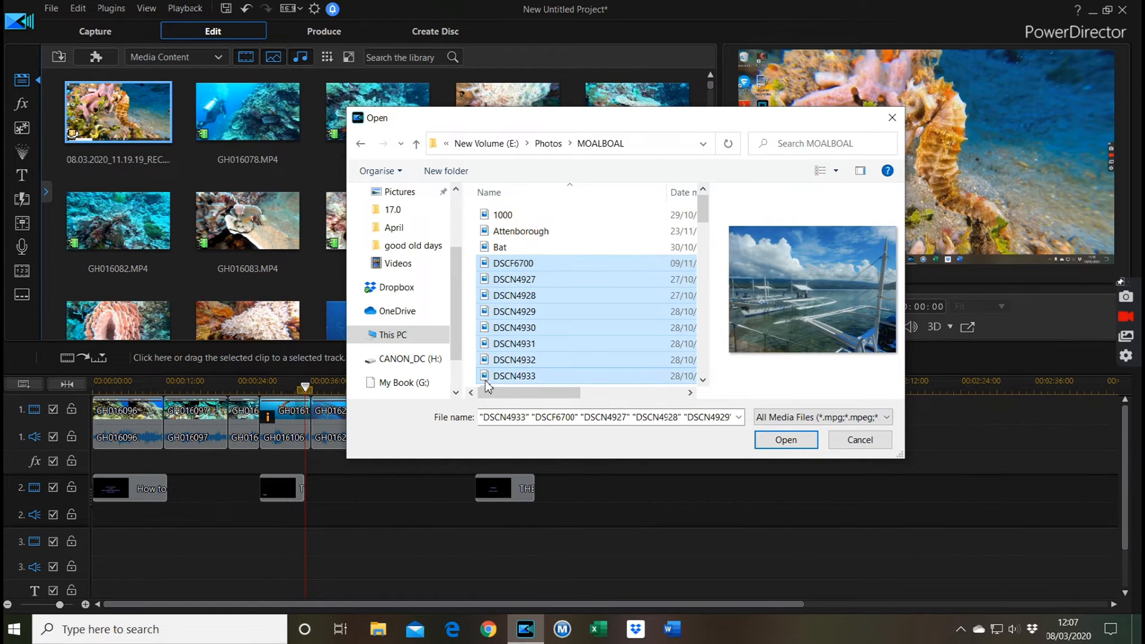
pyautogui.click(782, 439)
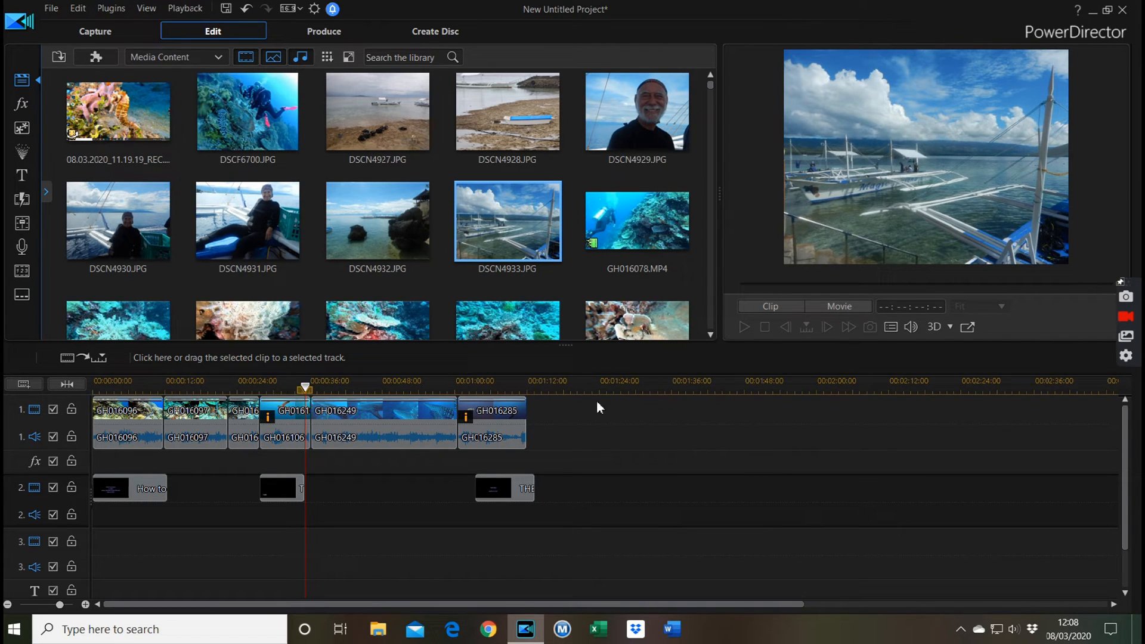
pyautogui.click(246, 57)
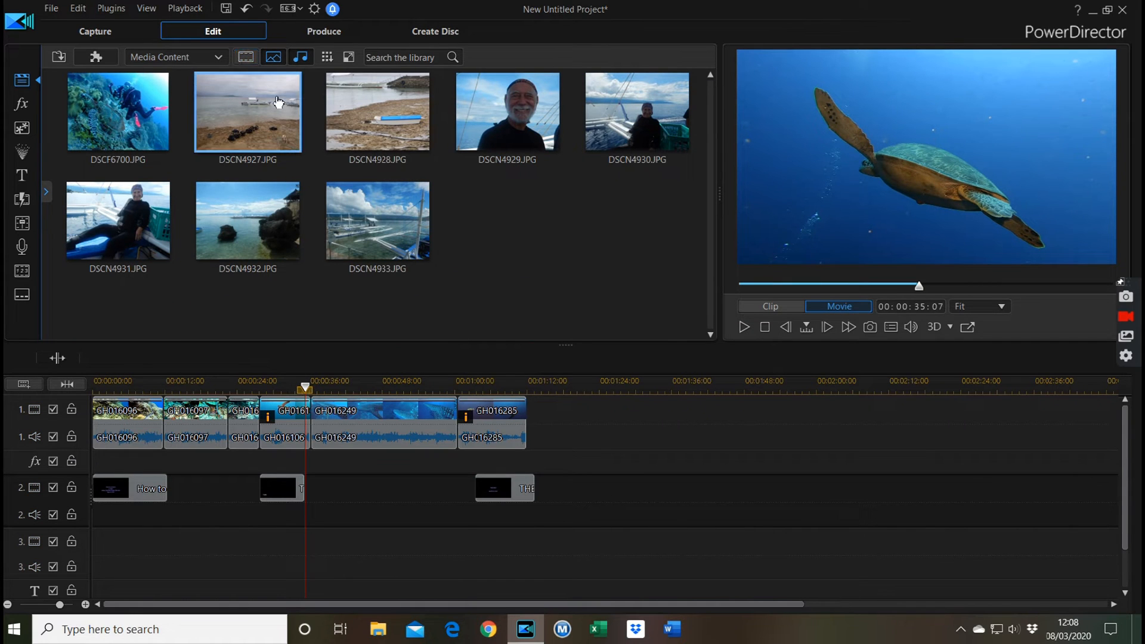
# Step: Hide the audio files in the media library and insert photo DSCN4933.JPG at the start of track 1 with Insert and Move All Clips
pyautogui.click(301, 56)
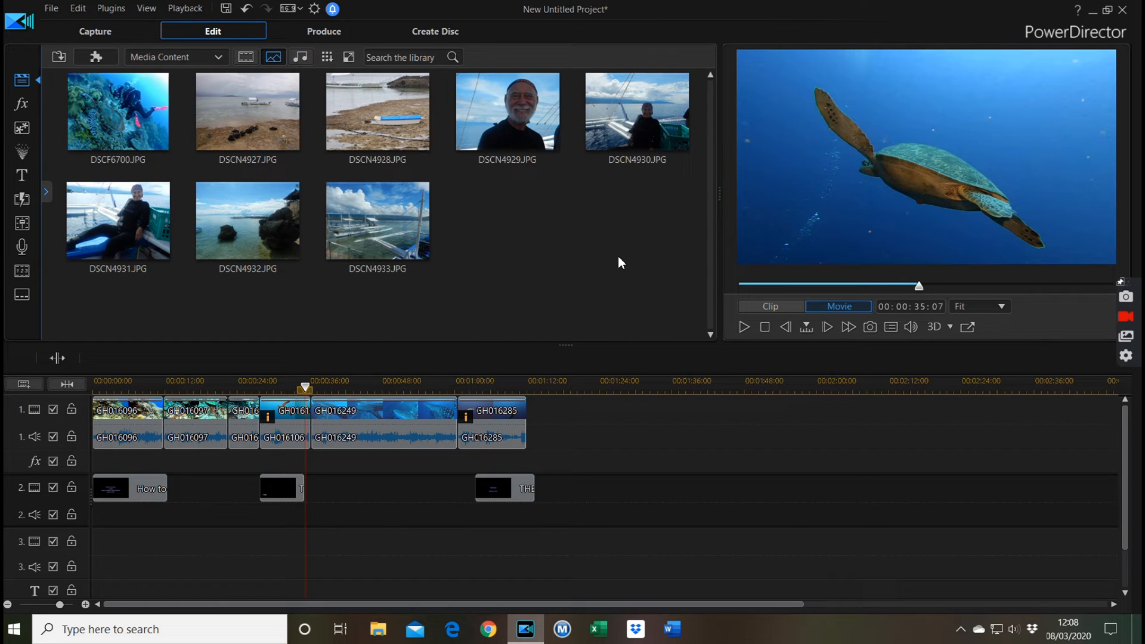
pyautogui.click(272, 57)
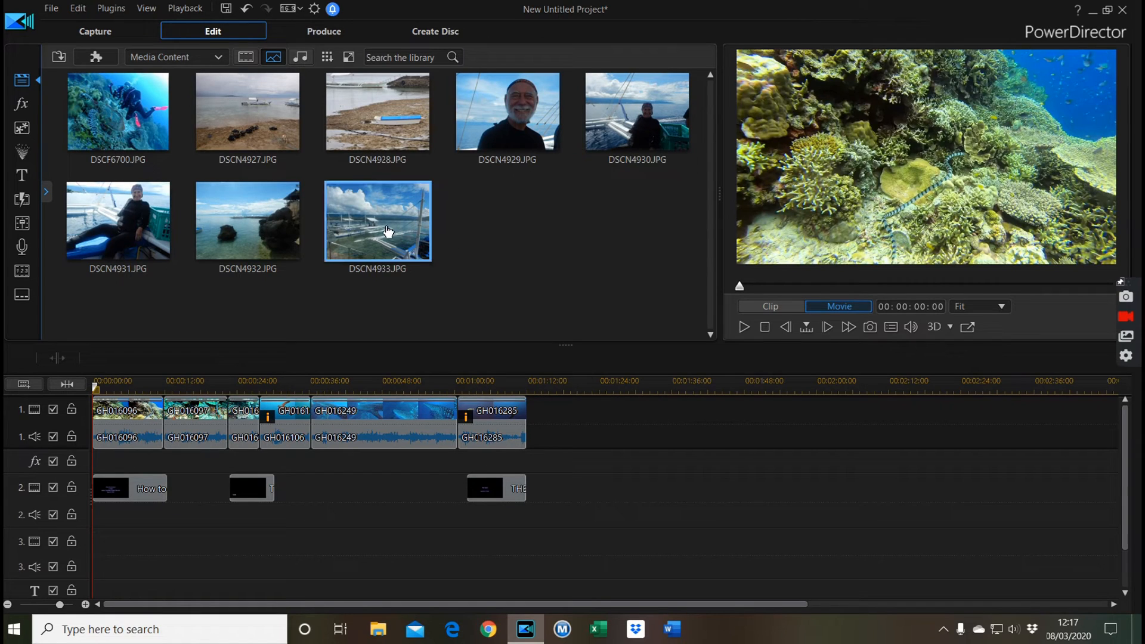
pyautogui.moveTo(388, 232); pyautogui.dragTo(96, 419)
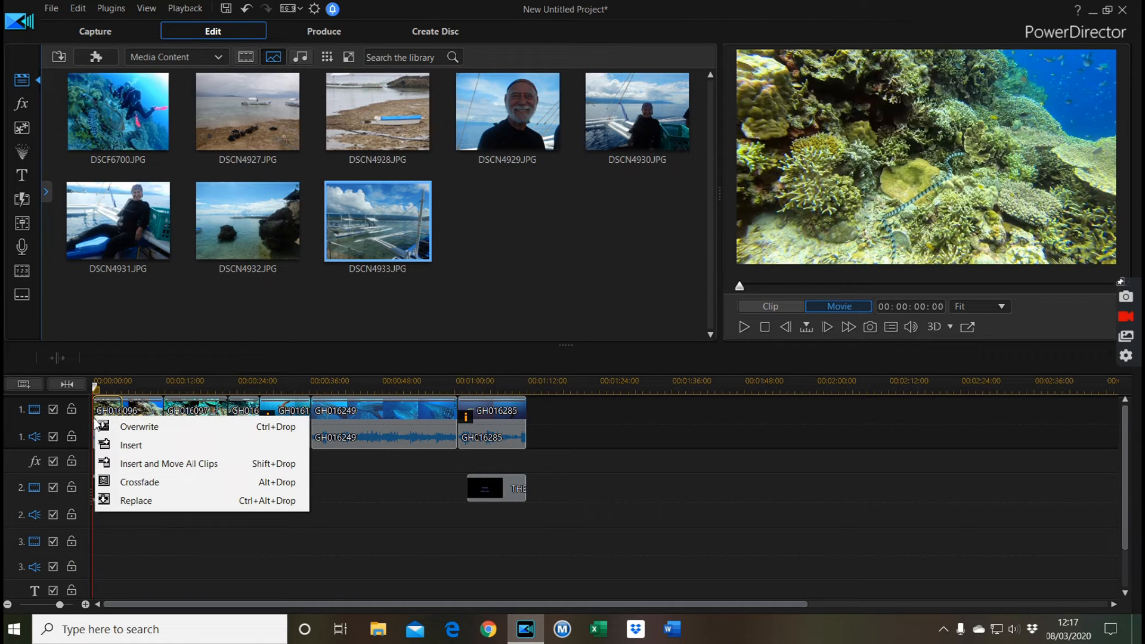
pyautogui.click(130, 465)
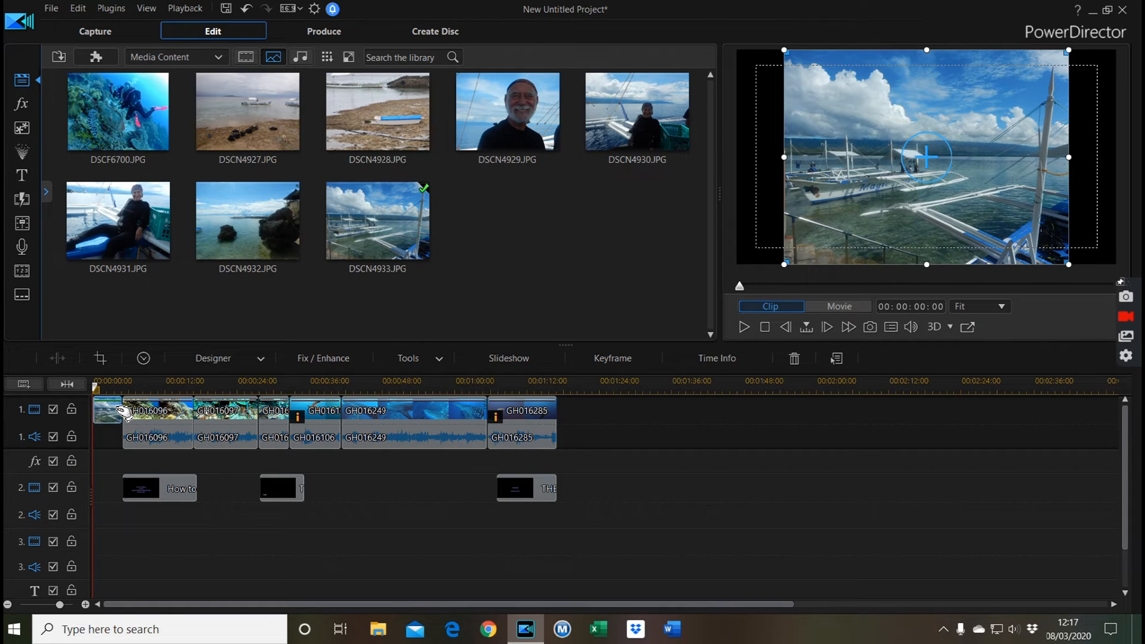
# Step: Move the opening title to the start of track 2 and extend the DSCN4933 photo to about 00:00:07:17 with Trim and Move All Clips
pyautogui.click(136, 492)
pyautogui.moveTo(136, 493); pyautogui.dragTo(107, 491)
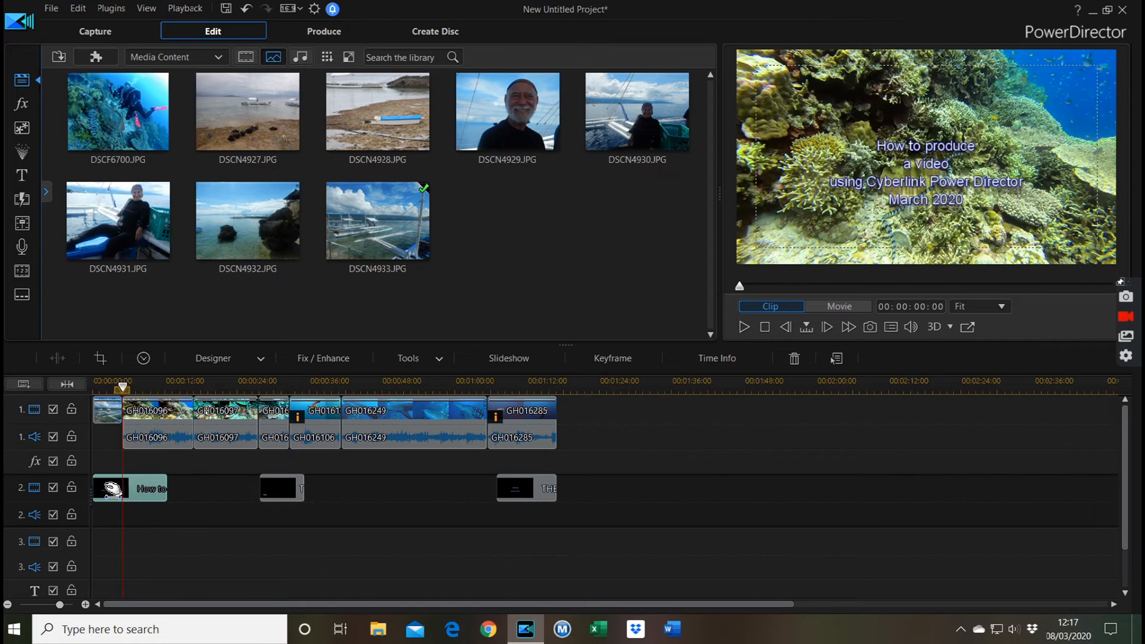
pyautogui.click(115, 411)
pyautogui.moveTo(123, 412)
pyautogui.mouseDown()
pyautogui.moveTo(155, 413)
pyautogui.moveTo(142, 420)
pyautogui.mouseUp()
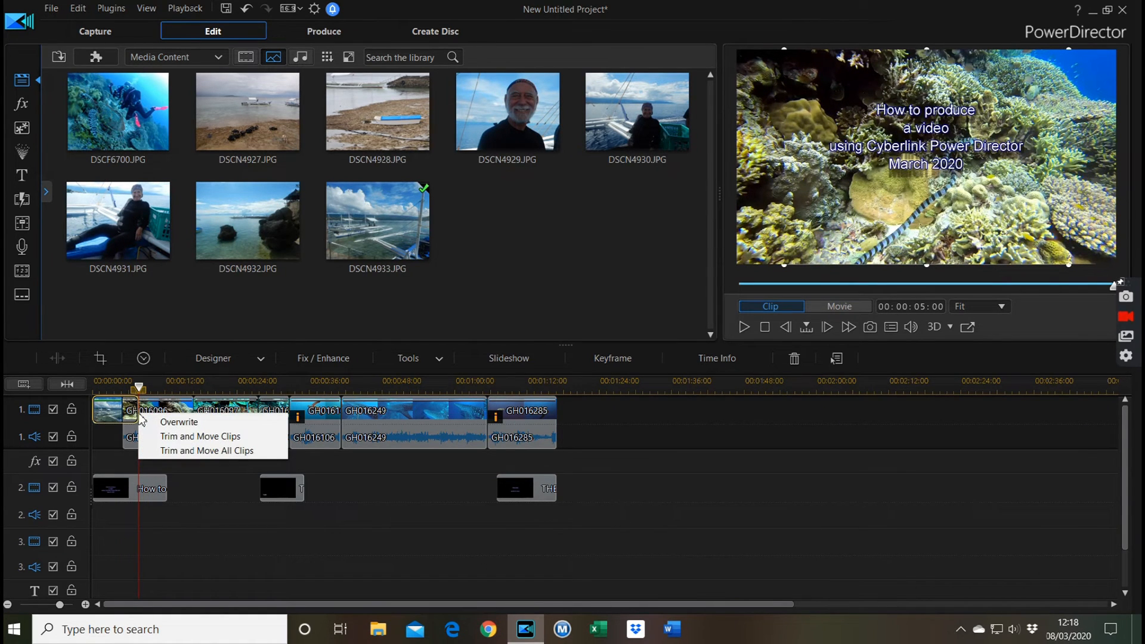
pyautogui.click(175, 451)
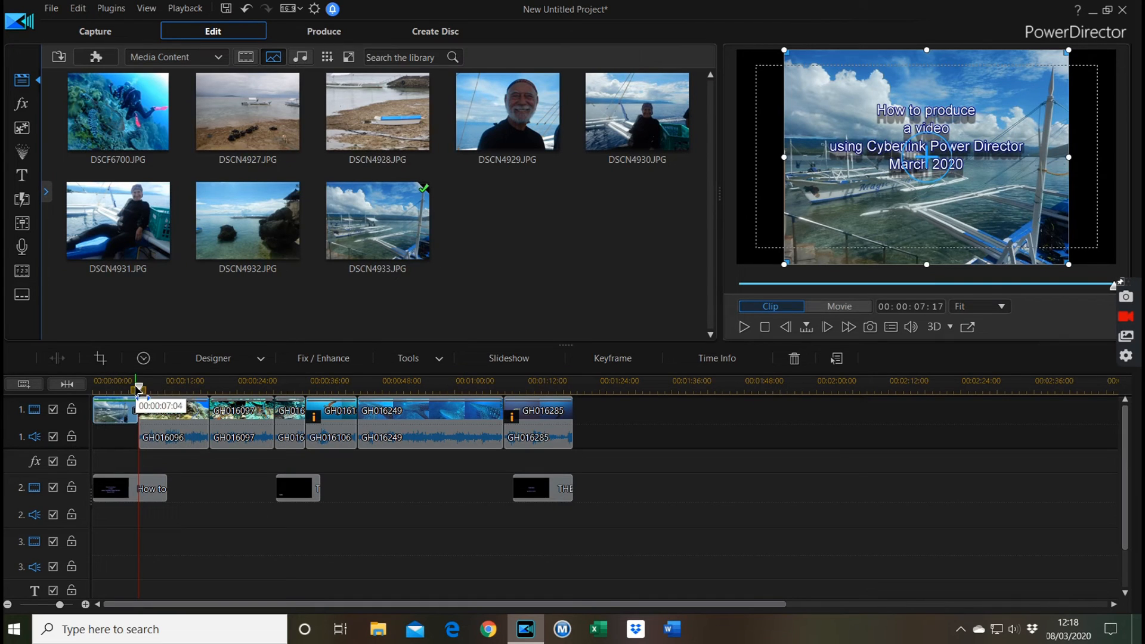
# Step: Preview the movie from the start through the photo with the opening title into the GH016096 clip
pyautogui.moveTo(139, 391); pyautogui.dragTo(94, 391)
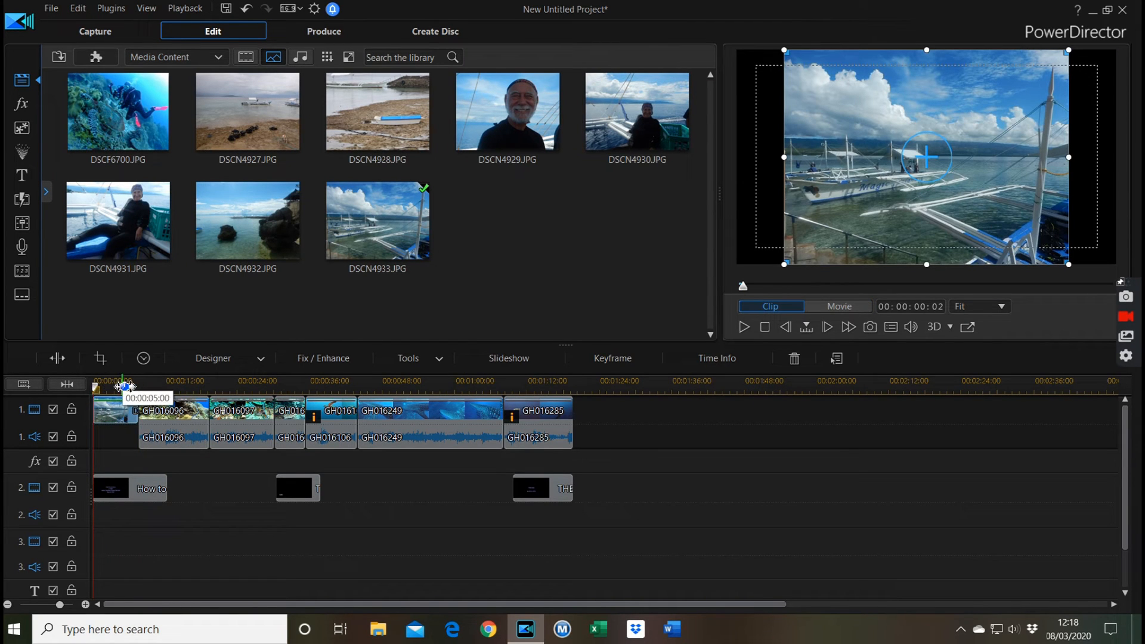
pyautogui.click(745, 327)
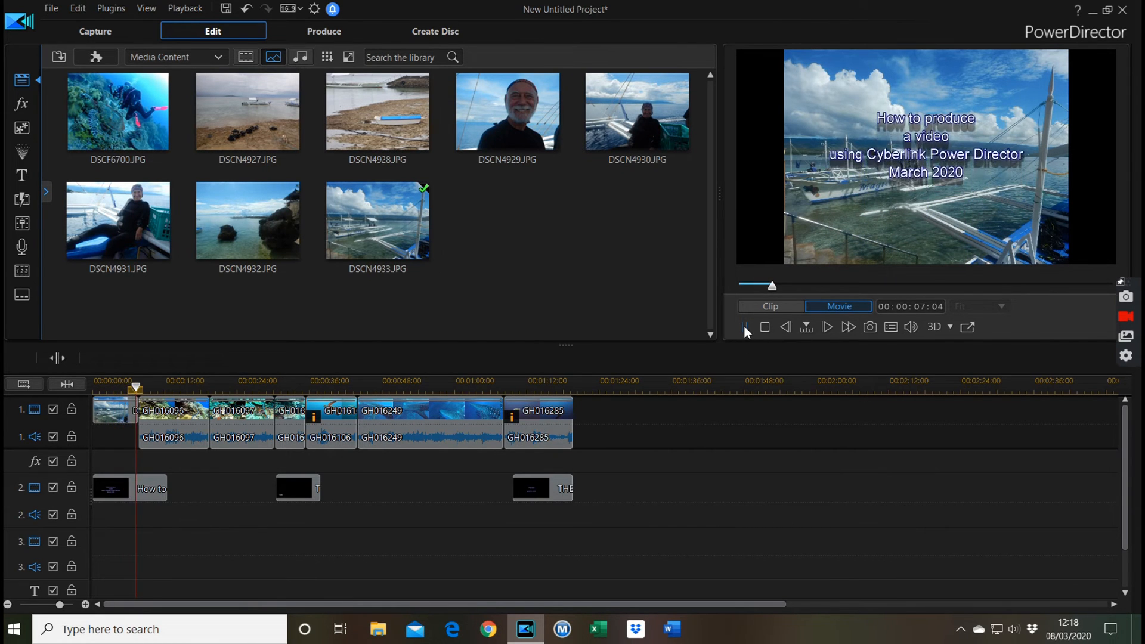
pyautogui.click(745, 326)
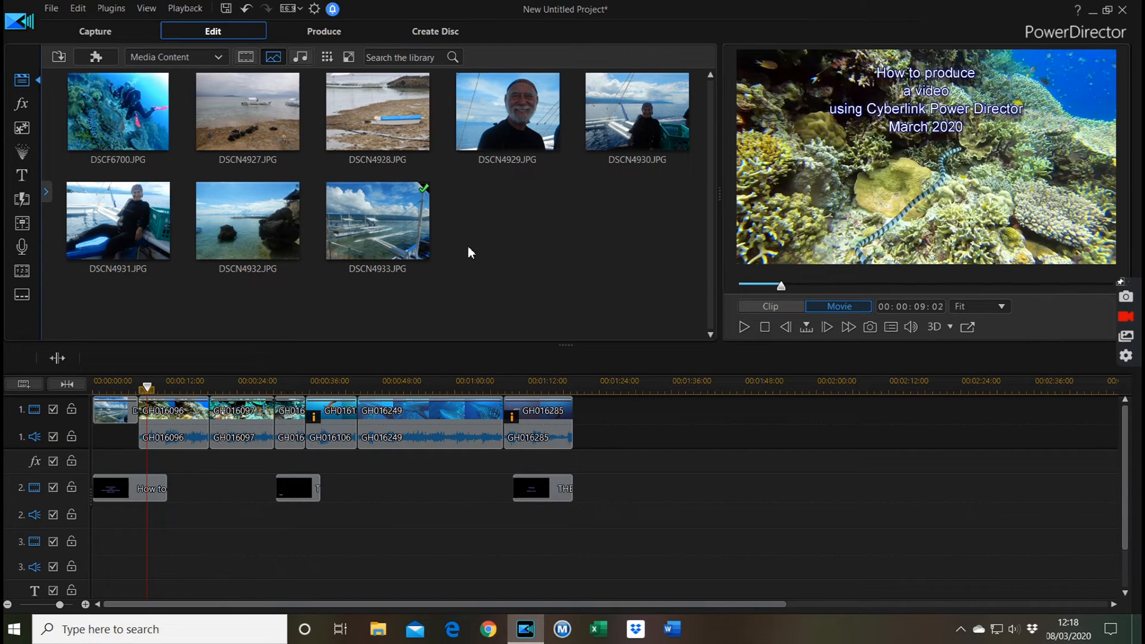
# Step: Add the Ripple transition between the DSCN4933 photo and the GH016096 clip and preview it in the movie
pyautogui.click(21, 203)
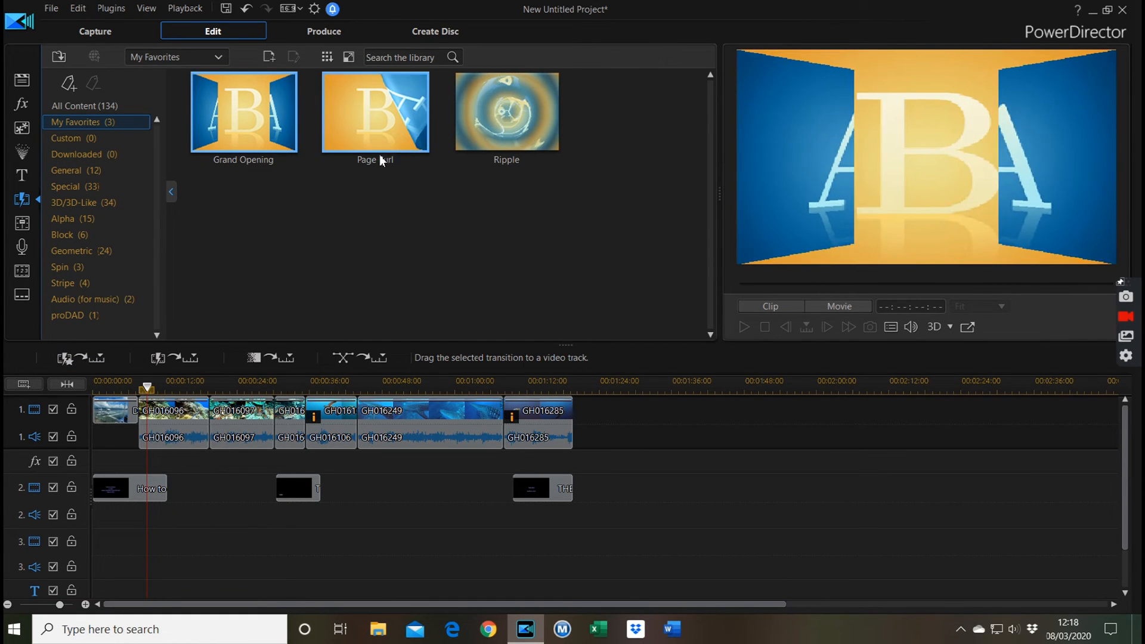
pyautogui.moveTo(507, 114); pyautogui.dragTo(136, 412)
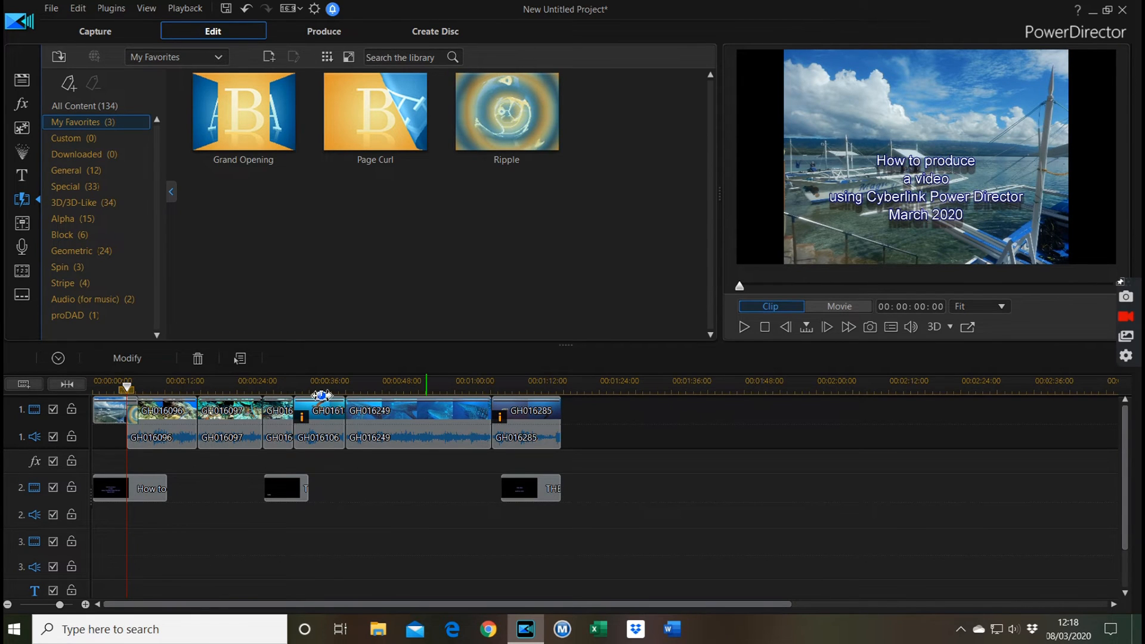
pyautogui.click(126, 387)
pyautogui.click(98, 387)
pyautogui.click(112, 407)
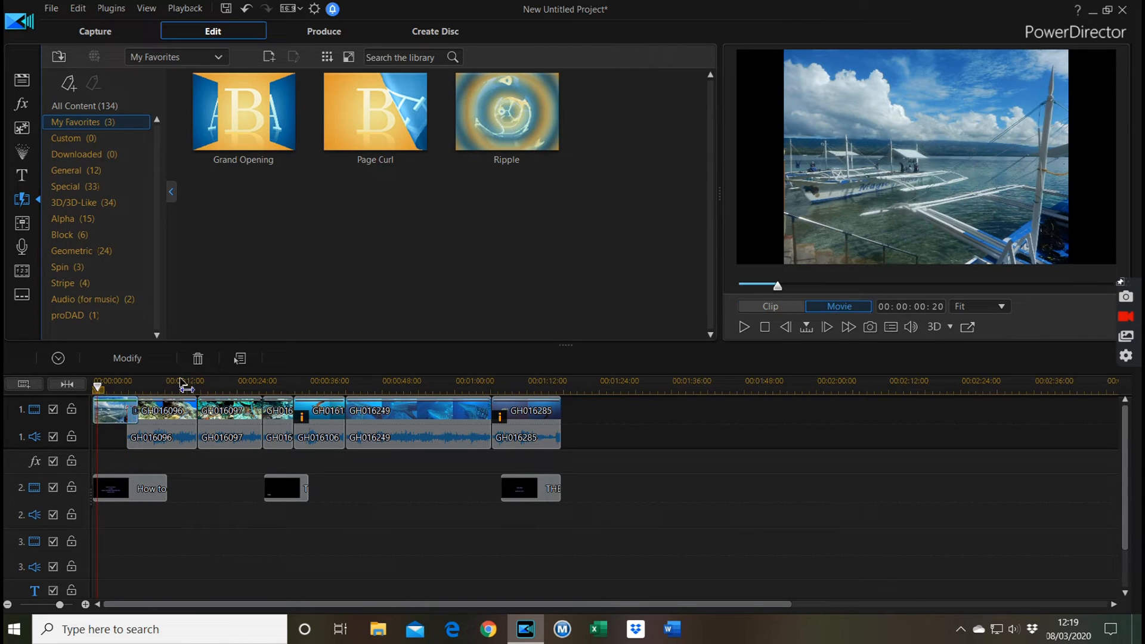
pyautogui.click(745, 326)
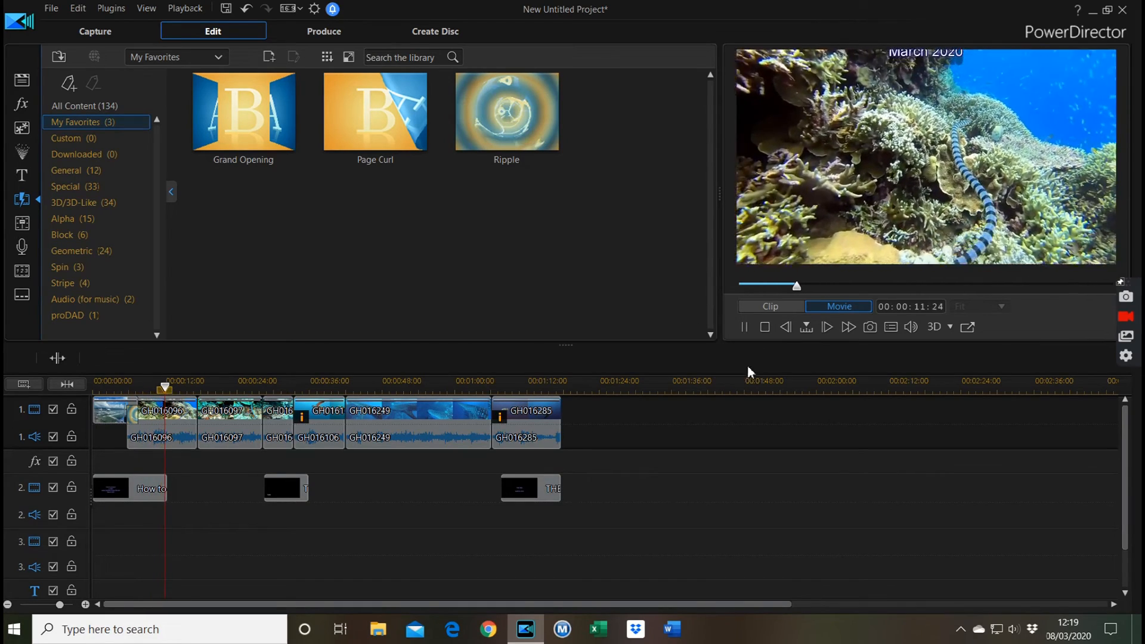
pyautogui.click(765, 330)
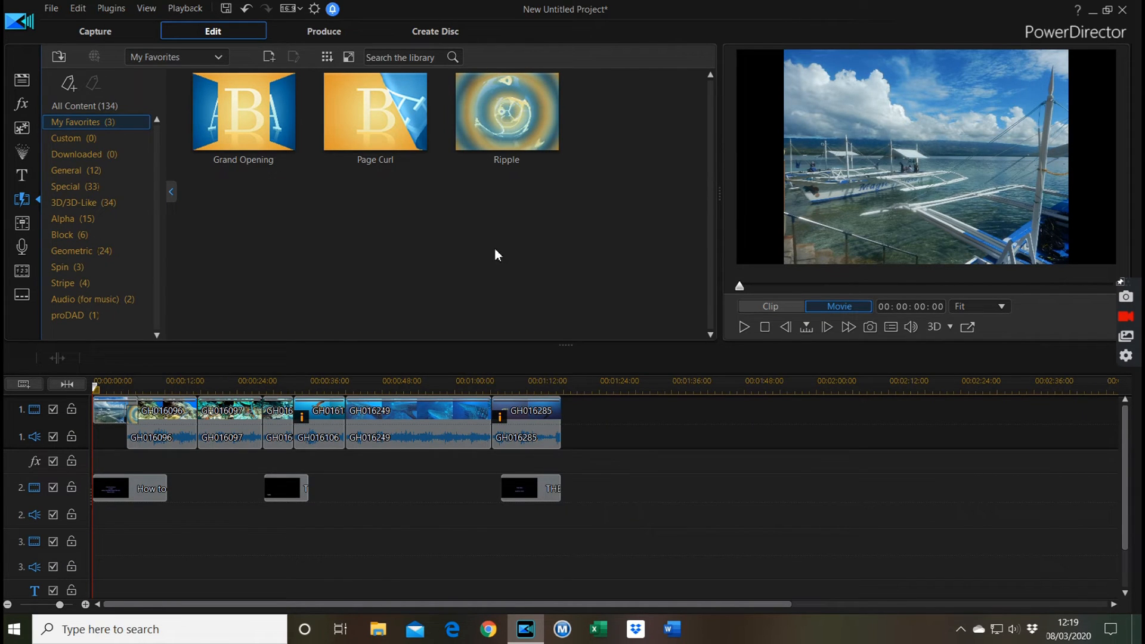
# Step: Return to the media library and show only the audio files, hiding the photos
pyautogui.click(24, 85)
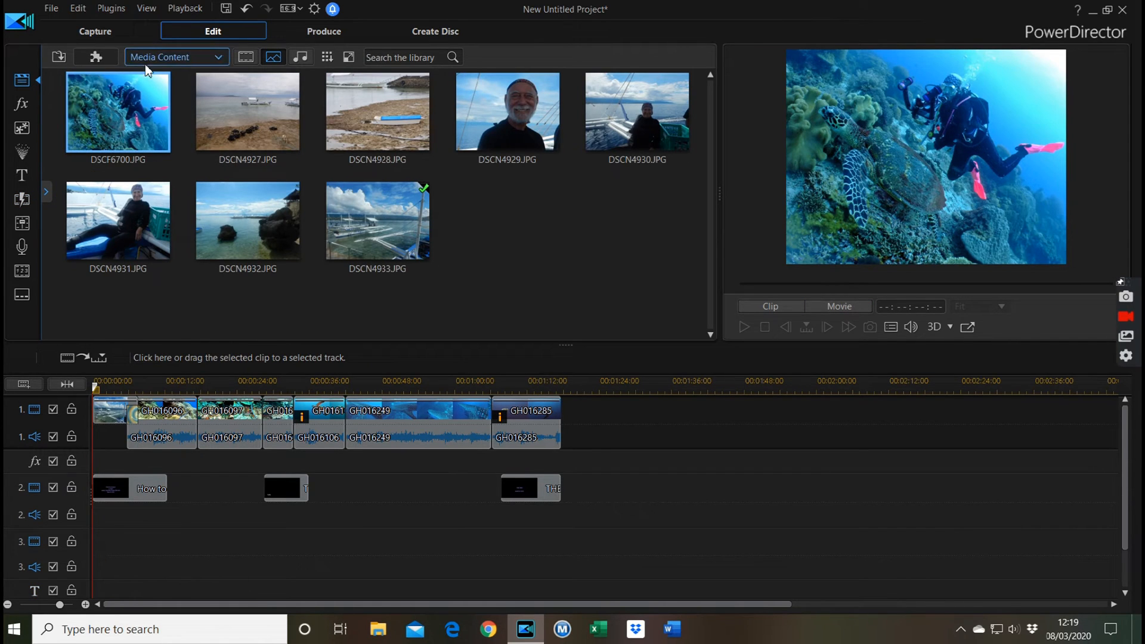
pyautogui.click(301, 58)
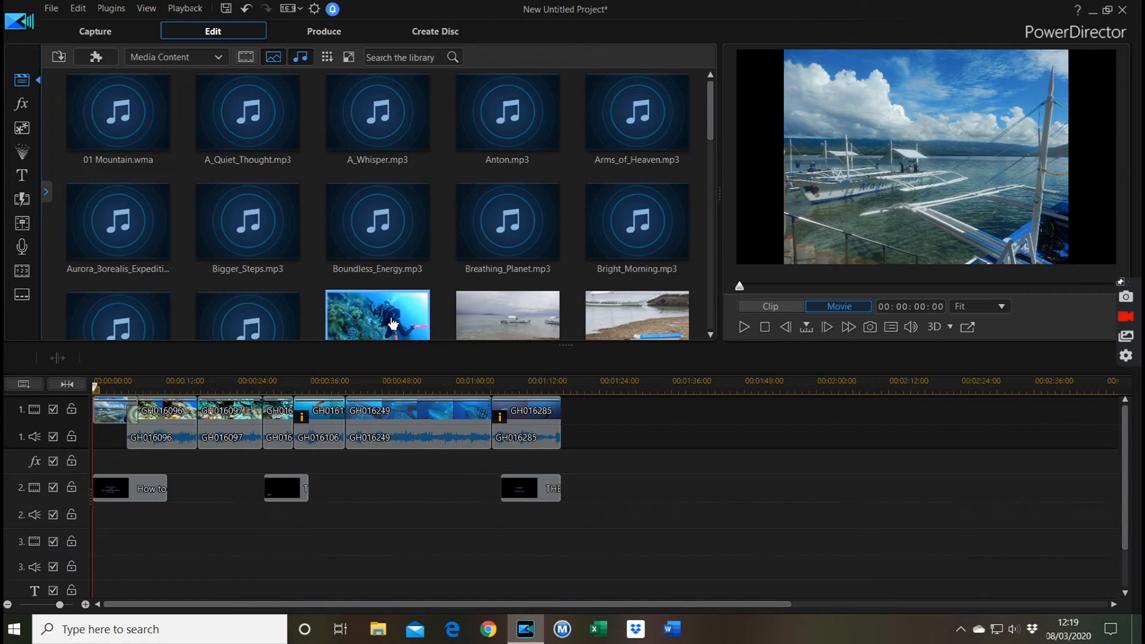
pyautogui.click(277, 57)
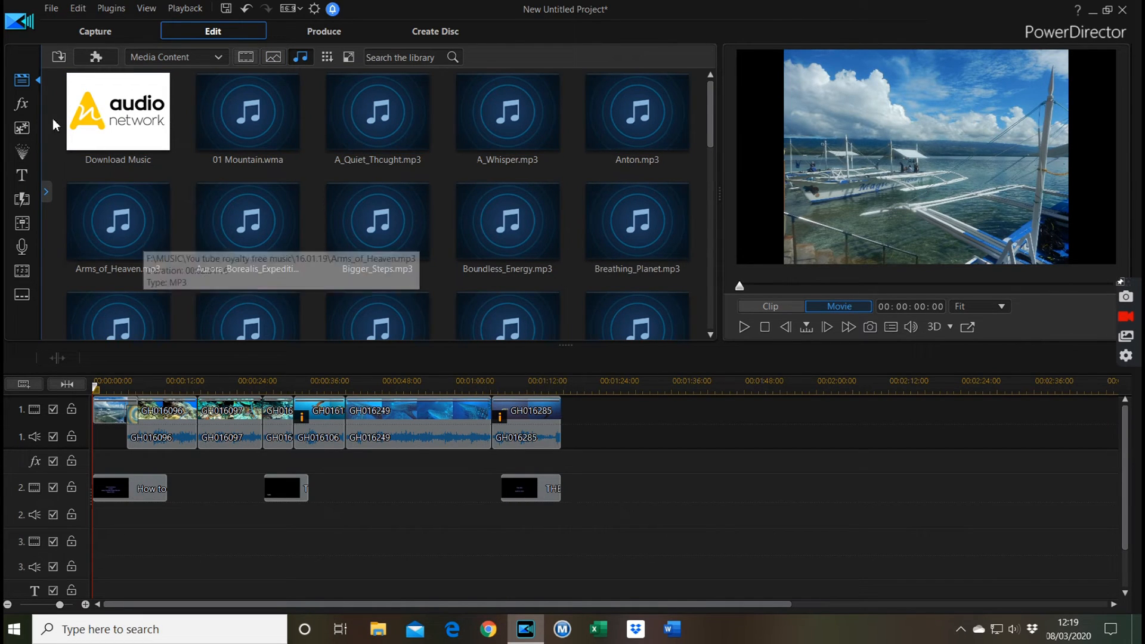
# Step: Start importing media files and browse to the MUSIC folder on Seagate Expansion Drive (F:)
pyautogui.click(52, 8)
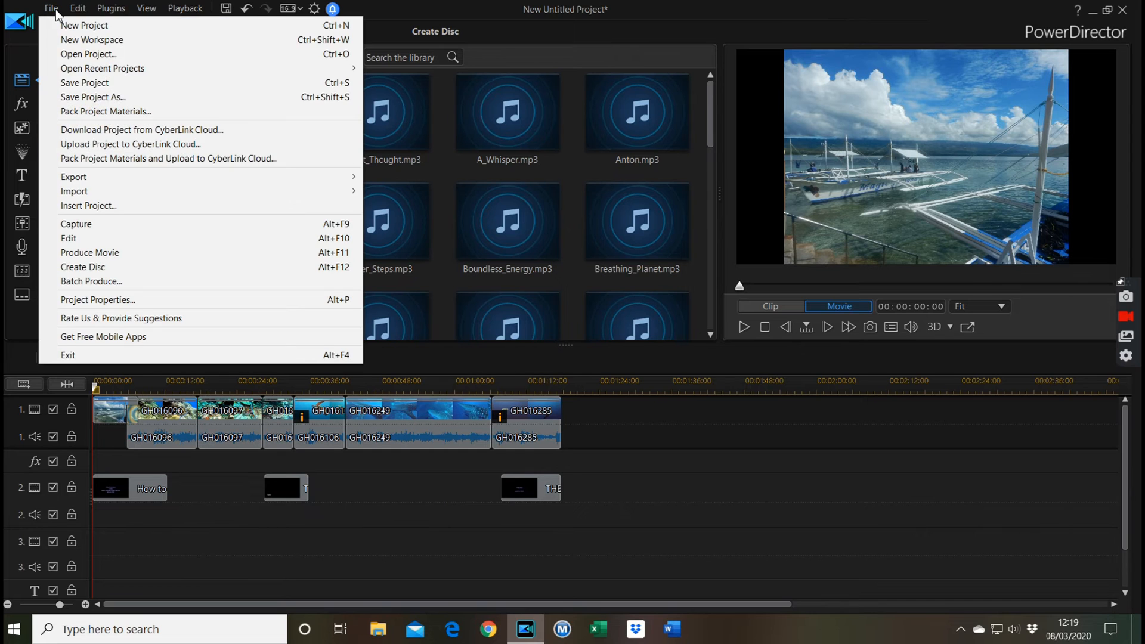
pyautogui.moveTo(68, 195)
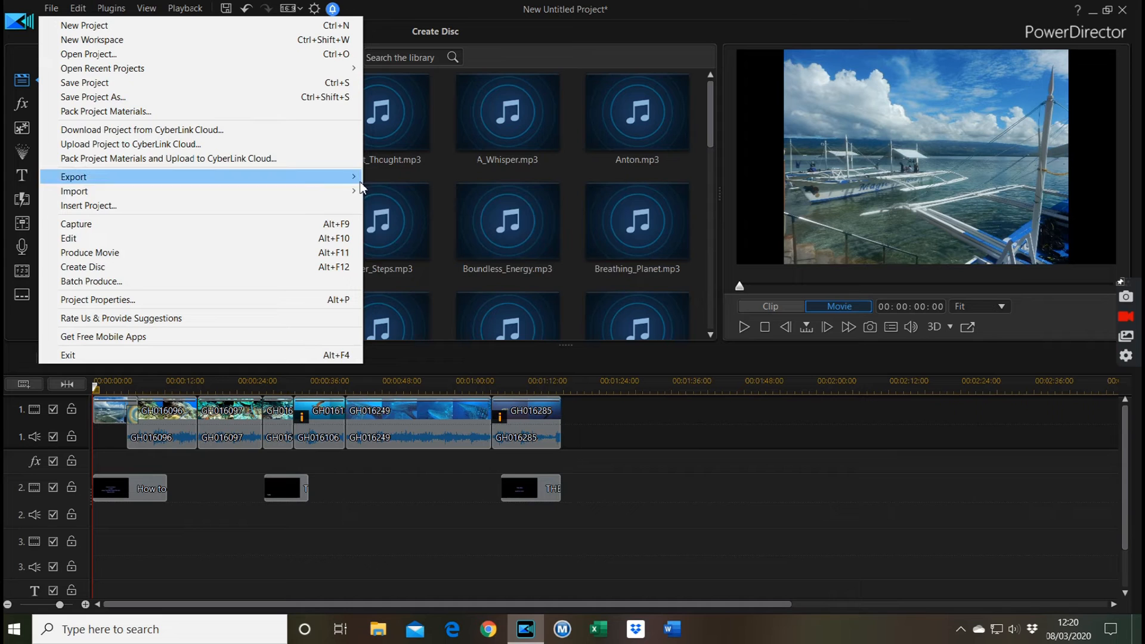
pyautogui.click(392, 194)
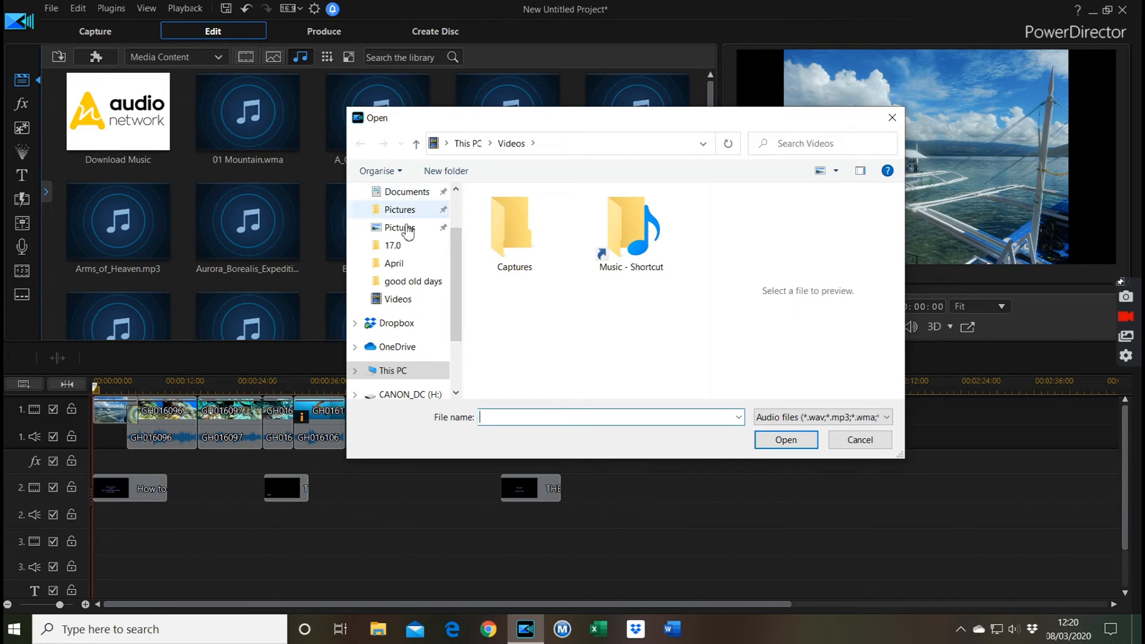
pyautogui.moveTo(457, 293); pyautogui.dragTo(471, 349)
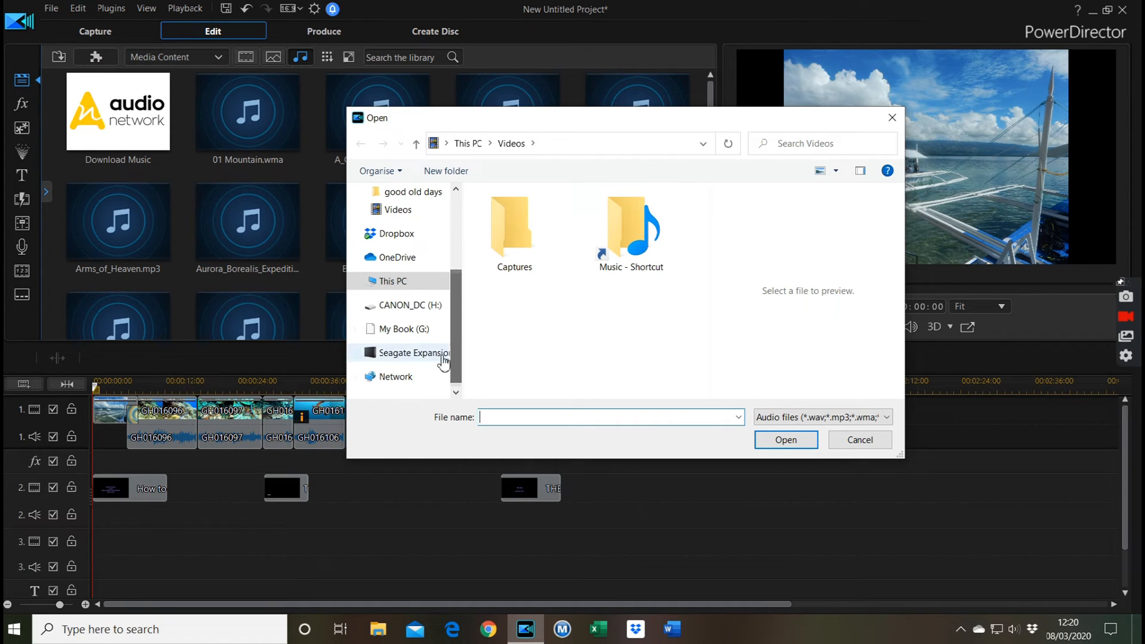
pyautogui.click(404, 353)
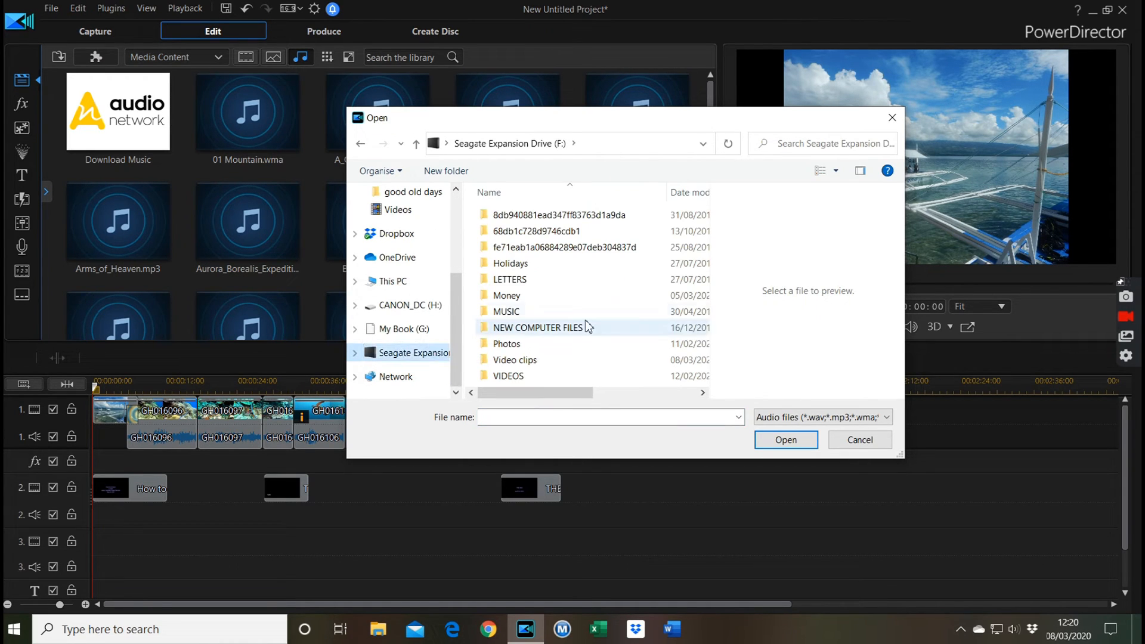
pyautogui.hscroll(2, 606, 310)
pyautogui.hscroll(-1, 607, 309)
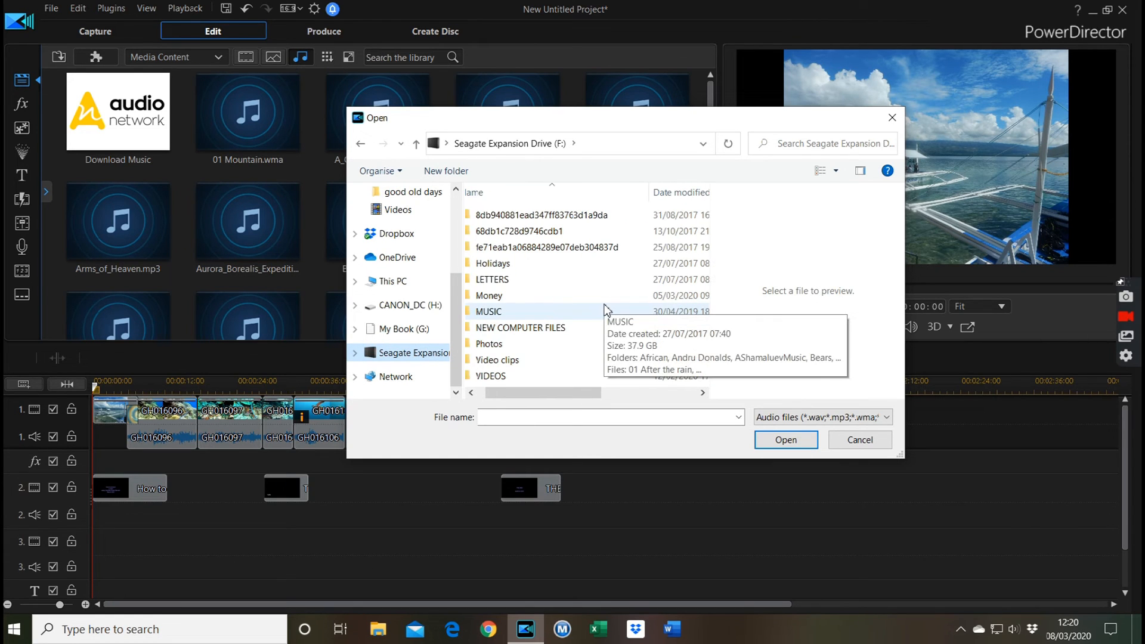
pyautogui.doubleClick(484, 313)
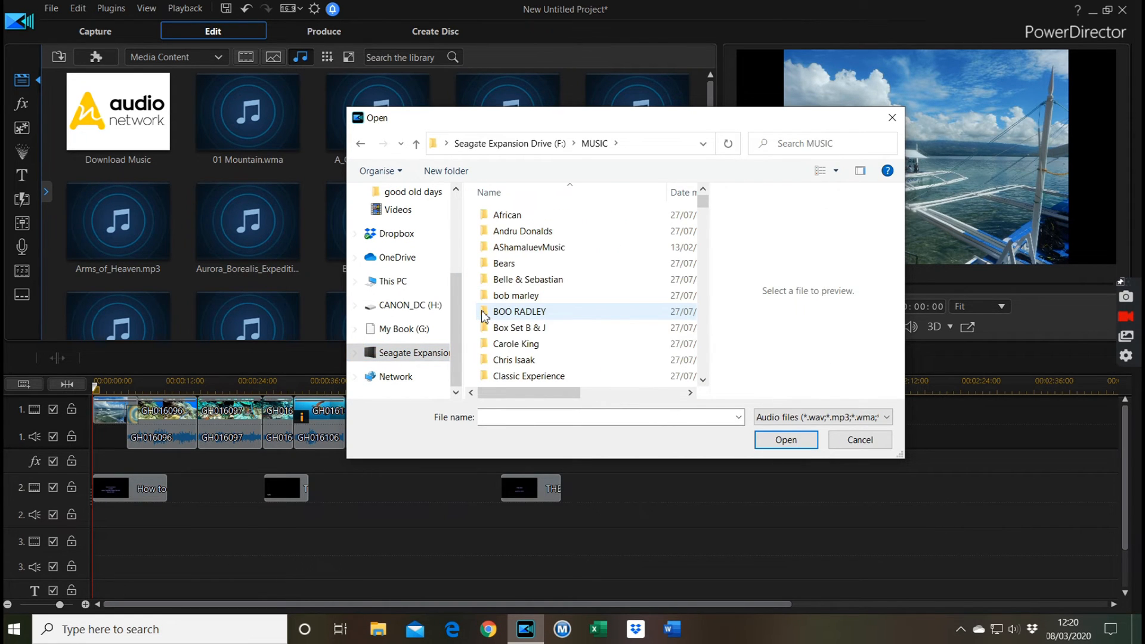
# Step: Browse to the You tube royalty free music > 28.04.19 folder within the MUSIC folder
pyautogui.scroll(-6, 637, 259)
pyautogui.scroll(-15, 639, 261)
pyautogui.scroll(-9, 639, 260)
pyautogui.scroll(-8, 639, 261)
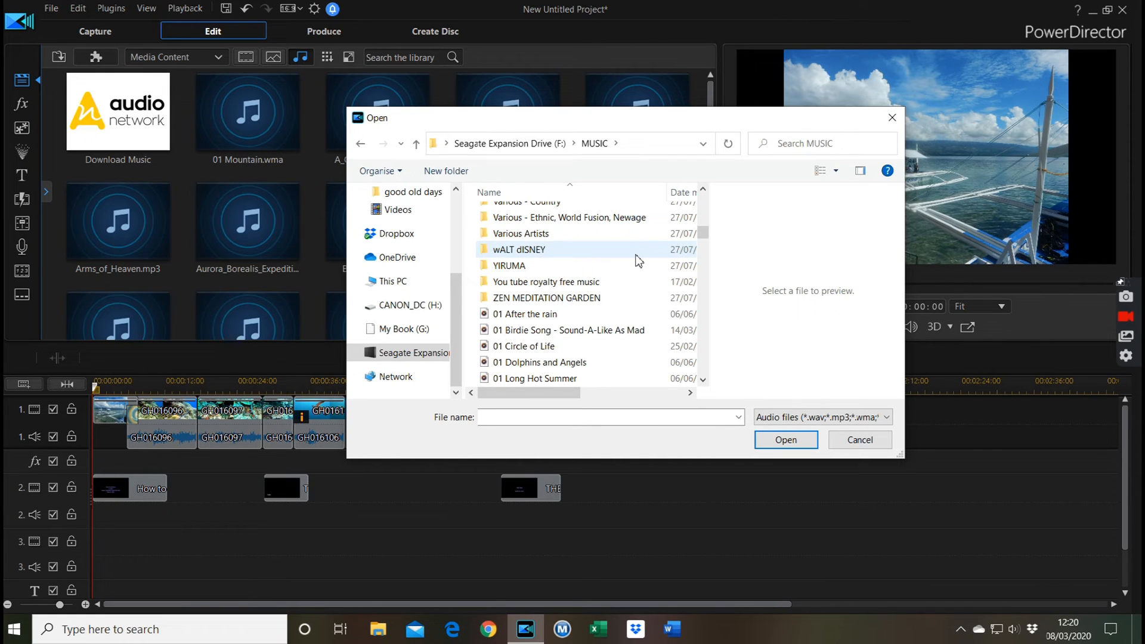
pyautogui.doubleClick(487, 285)
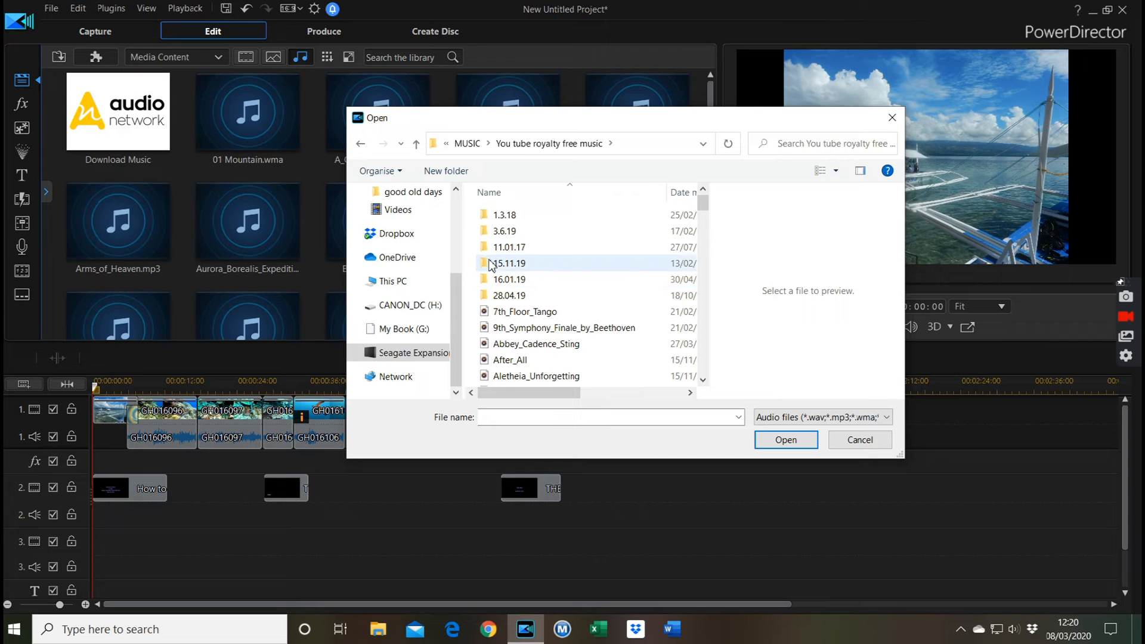
pyautogui.doubleClick(490, 279)
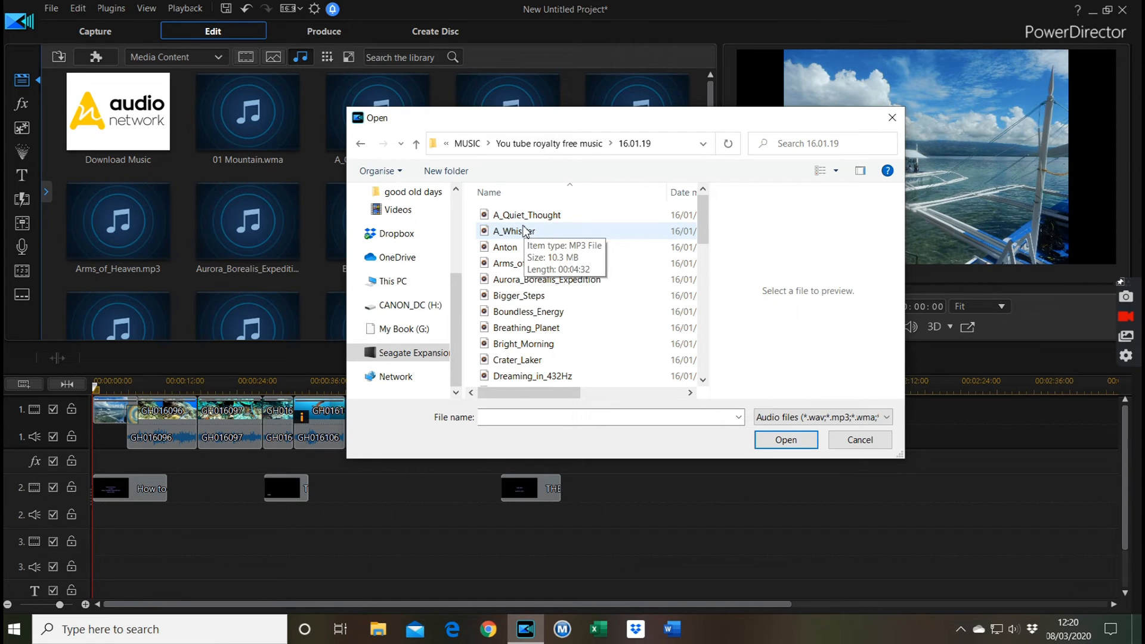
pyautogui.click(417, 144)
pyautogui.doubleClick(509, 297)
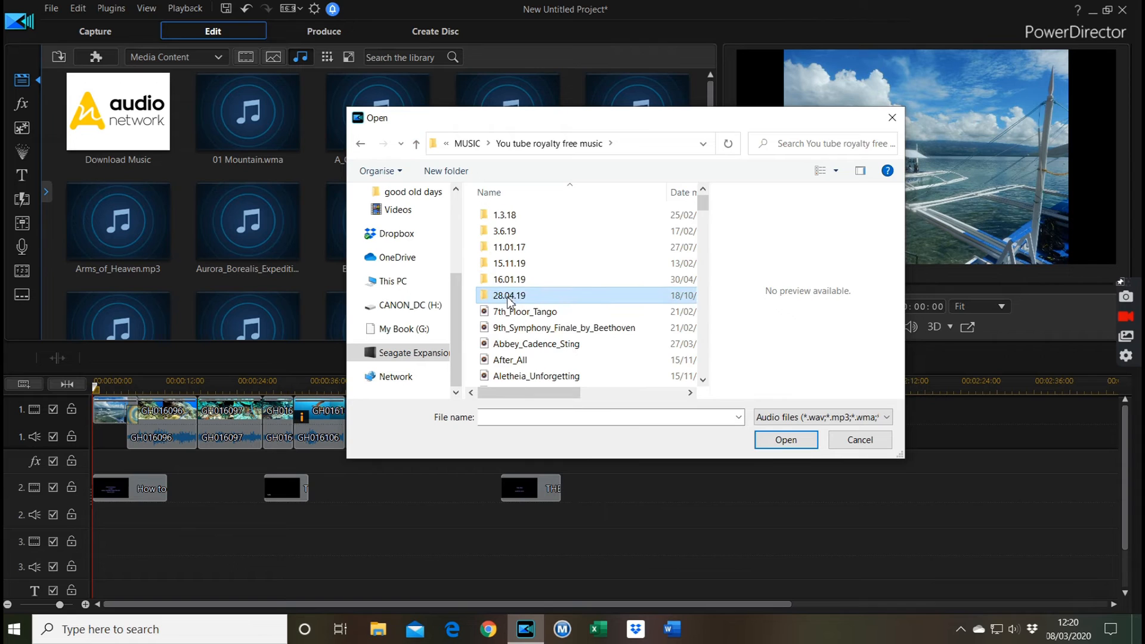
# Step: Import the audio files After_All through Quiet_Nights into the media library
pyautogui.click(513, 216)
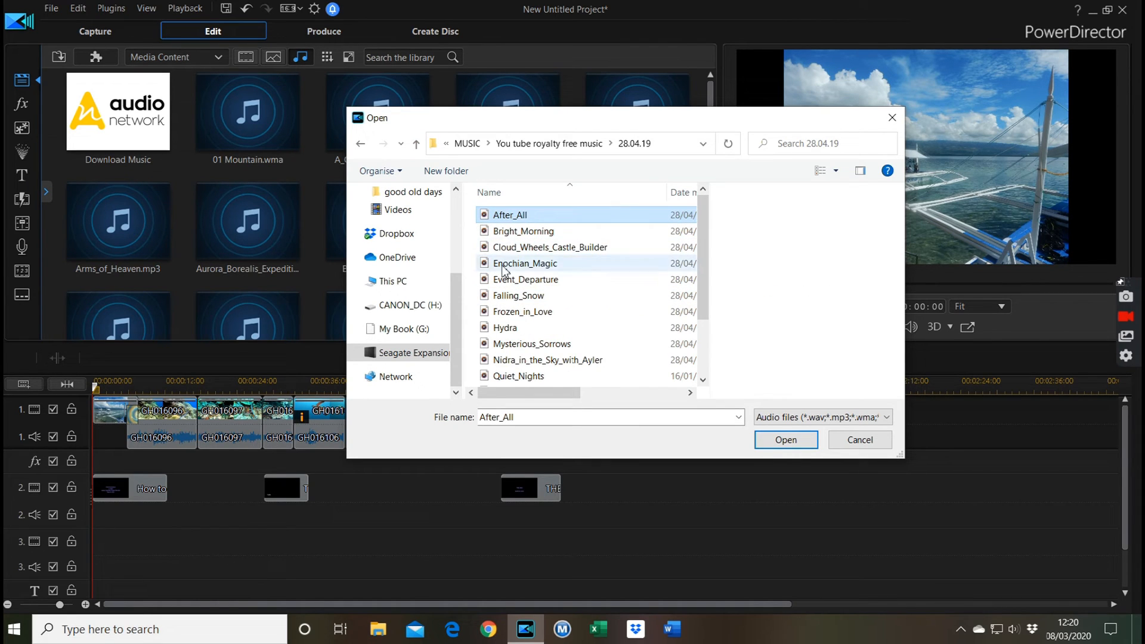
pyautogui.keyDown('shift'); pyautogui.click(514, 377); pyautogui.keyUp('shift')
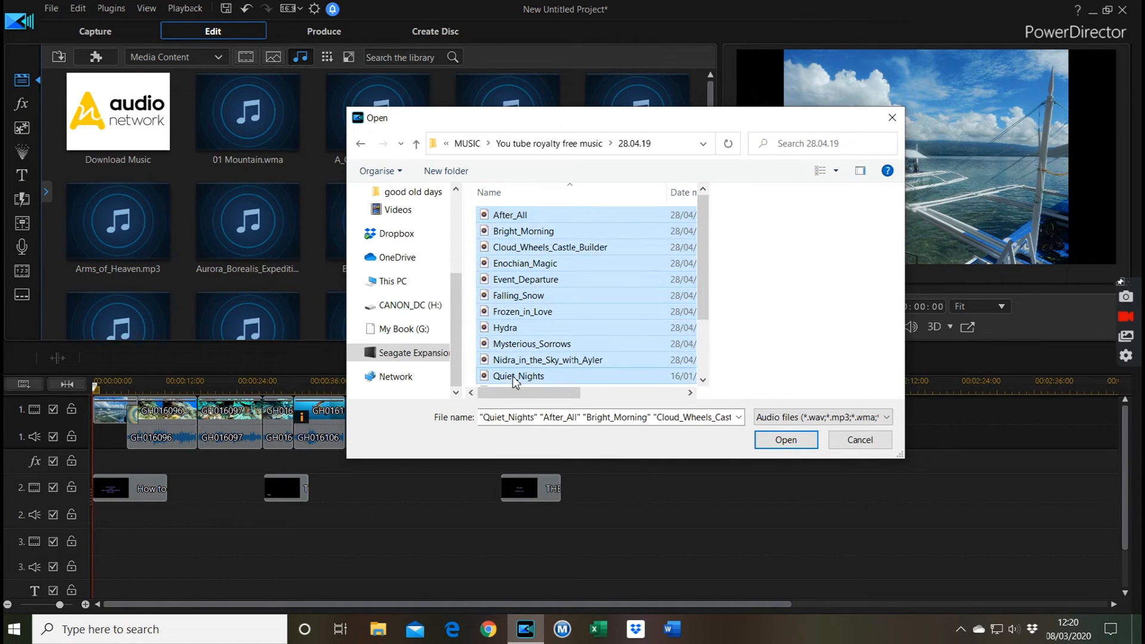
pyautogui.click(790, 441)
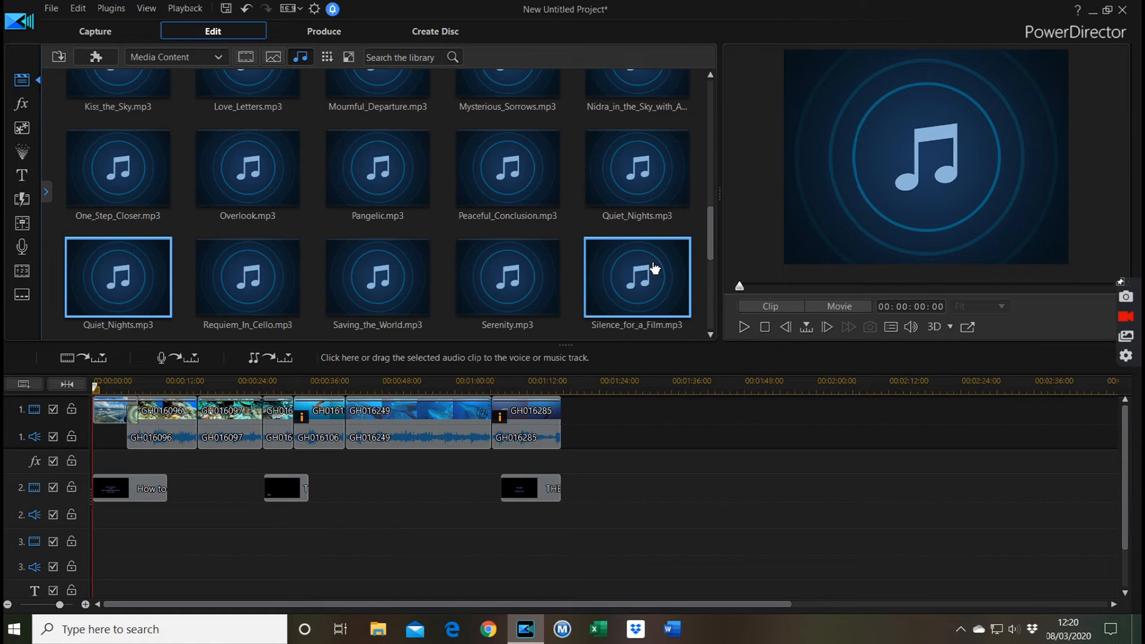
# Step: Play a few seconds of Serenity.mp3 from the media library to preview the music
pyautogui.click(544, 260)
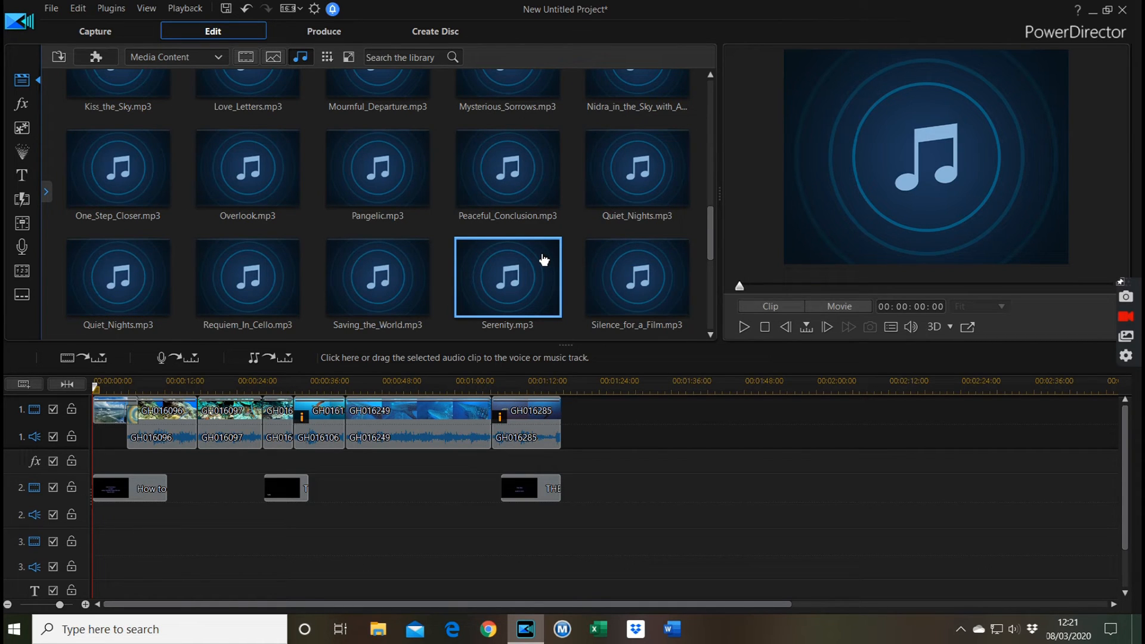
pyautogui.click(743, 328)
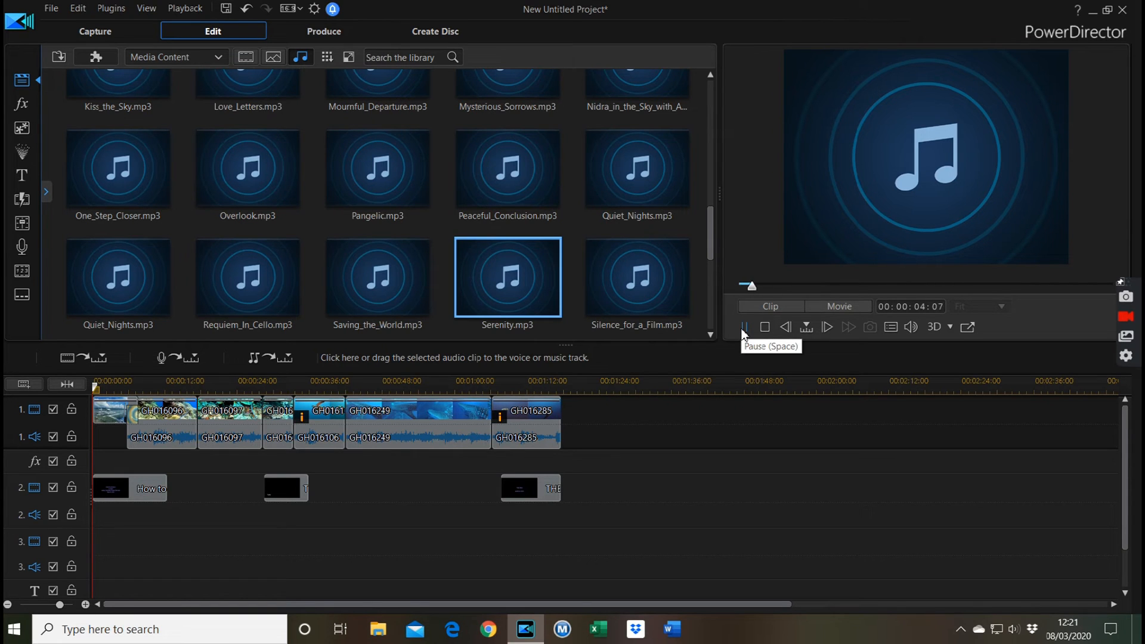
pyautogui.click(743, 327)
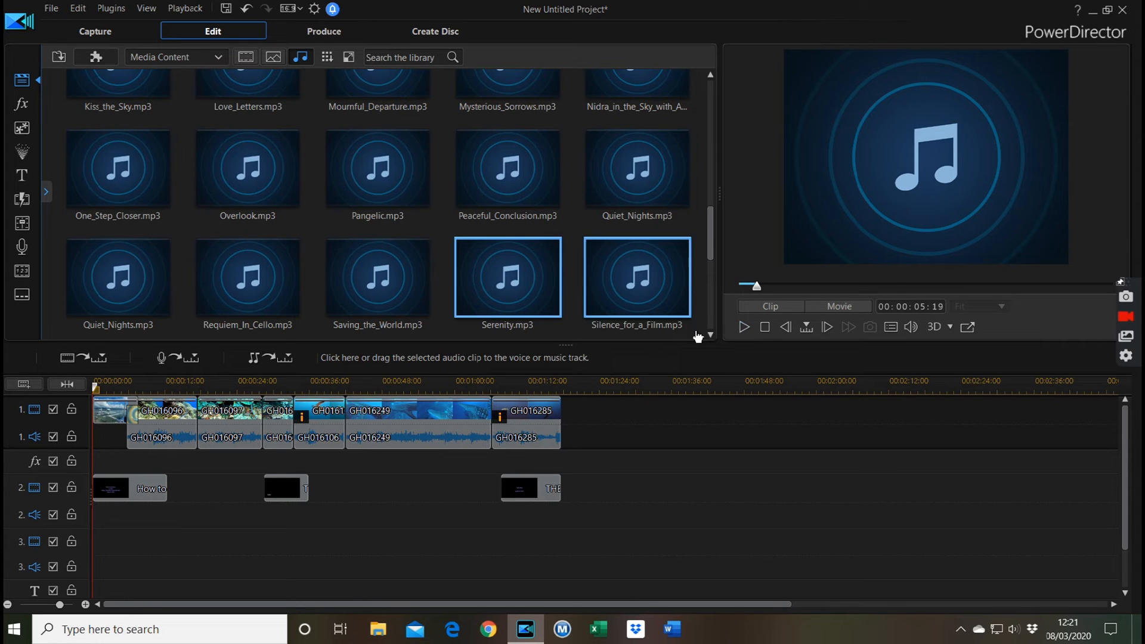
# Step: Preview Saving_the_World.mp3 and place it on audio track 2 at the start of the timeline
pyautogui.click(389, 281)
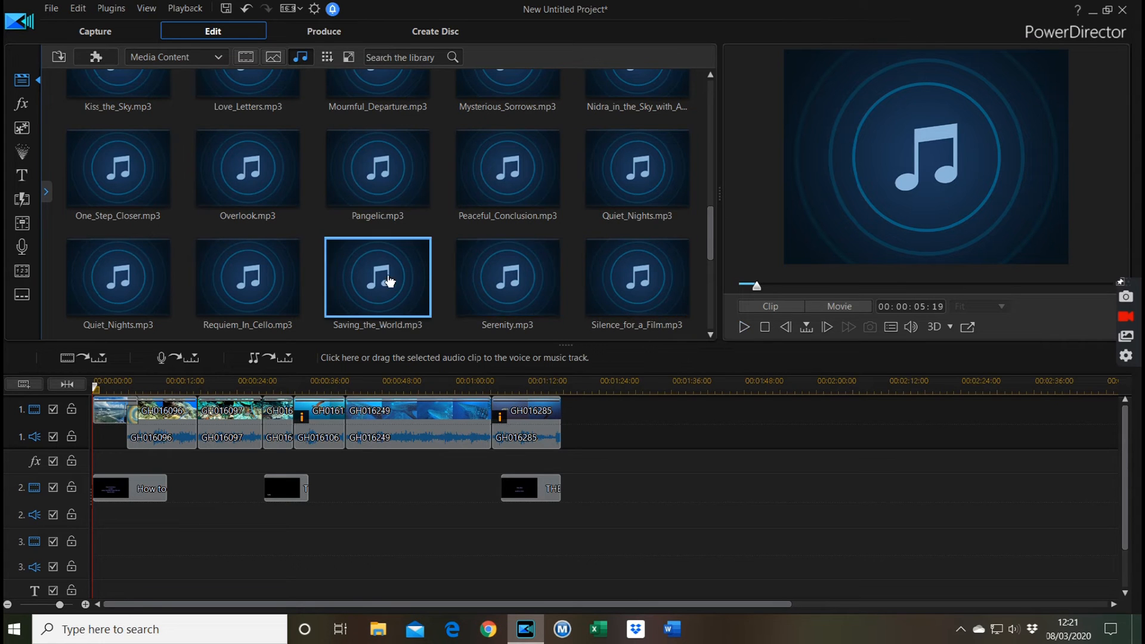
pyautogui.click(744, 327)
pyautogui.click(743, 327)
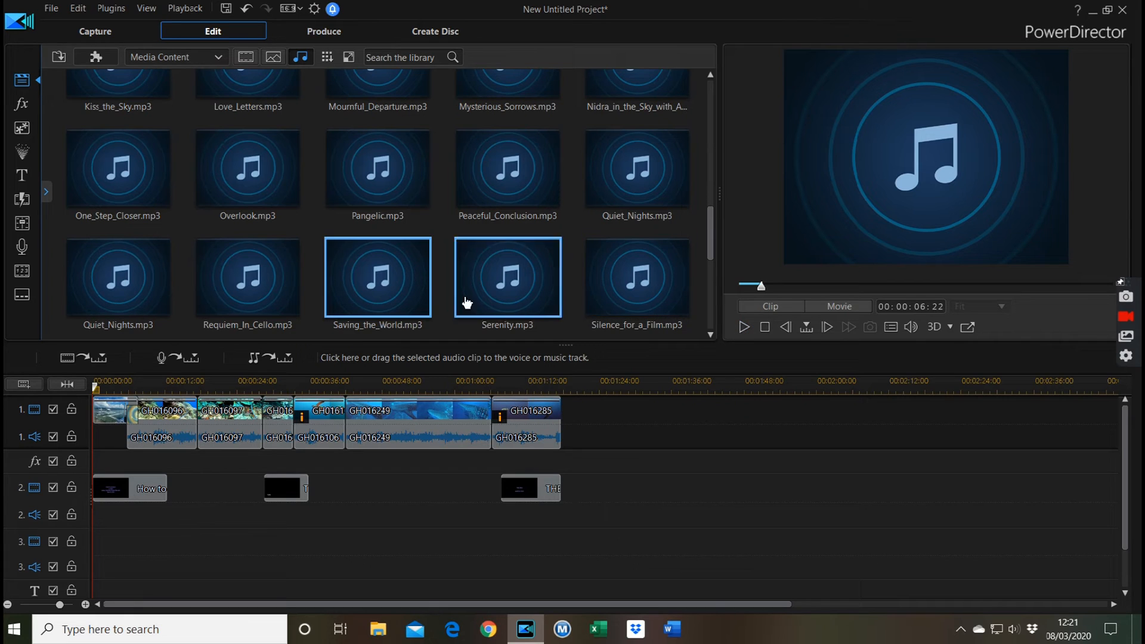
pyautogui.moveTo(378, 280); pyautogui.dragTo(91, 505)
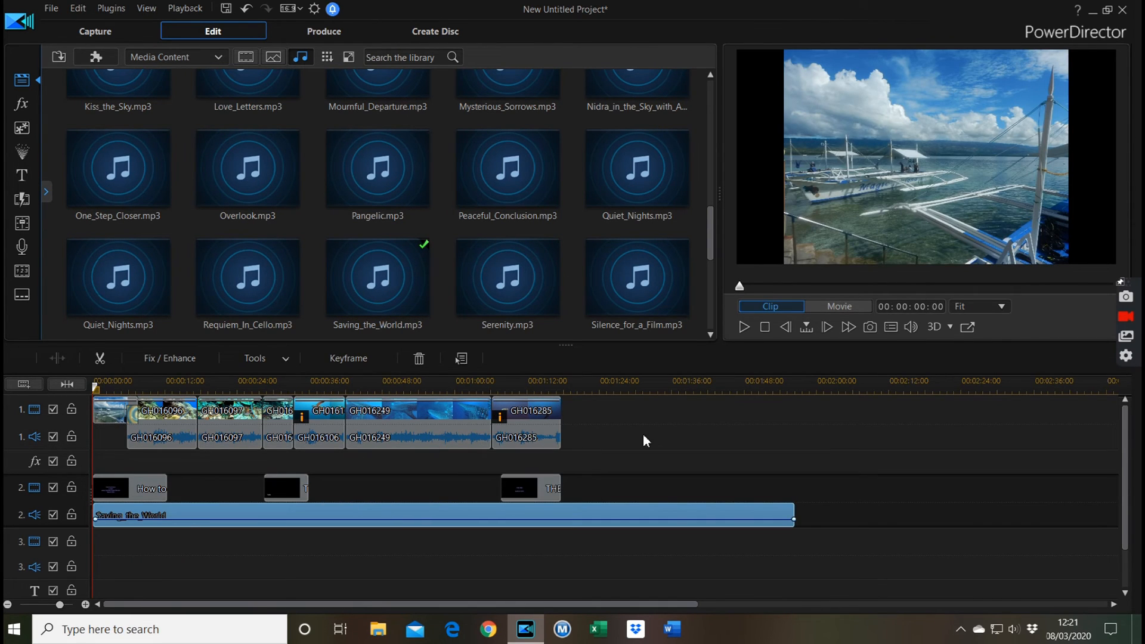
# Step: Lower the Saving_the_World volume gradually with three volume keyframes between about 17 and 30 seconds, playing the movie to judge the level
pyautogui.click(743, 328)
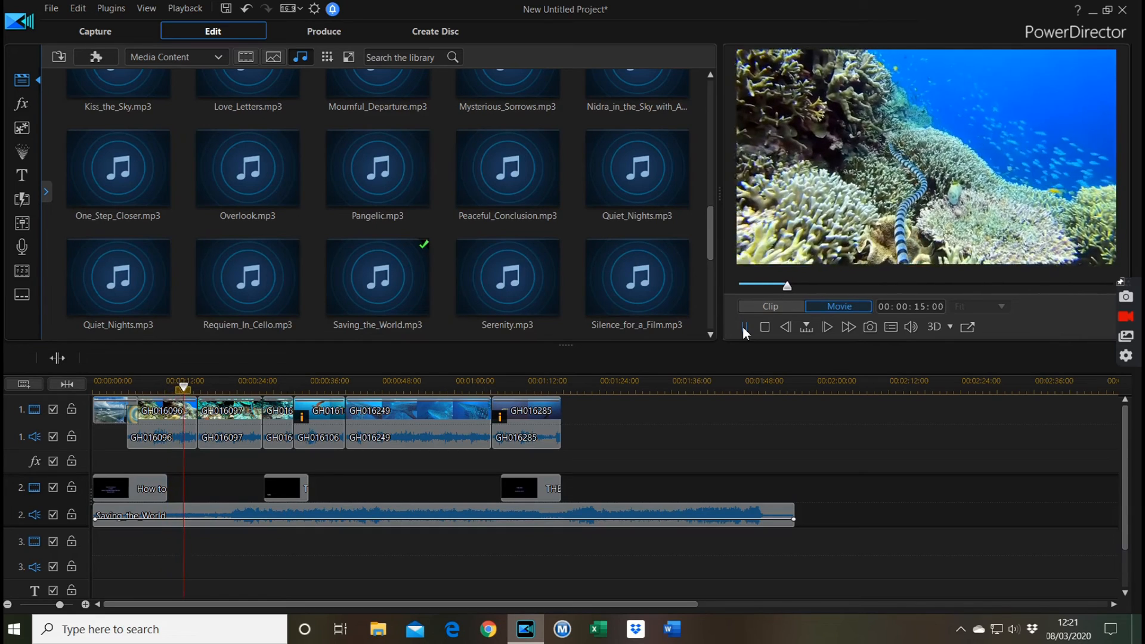
pyautogui.click(744, 327)
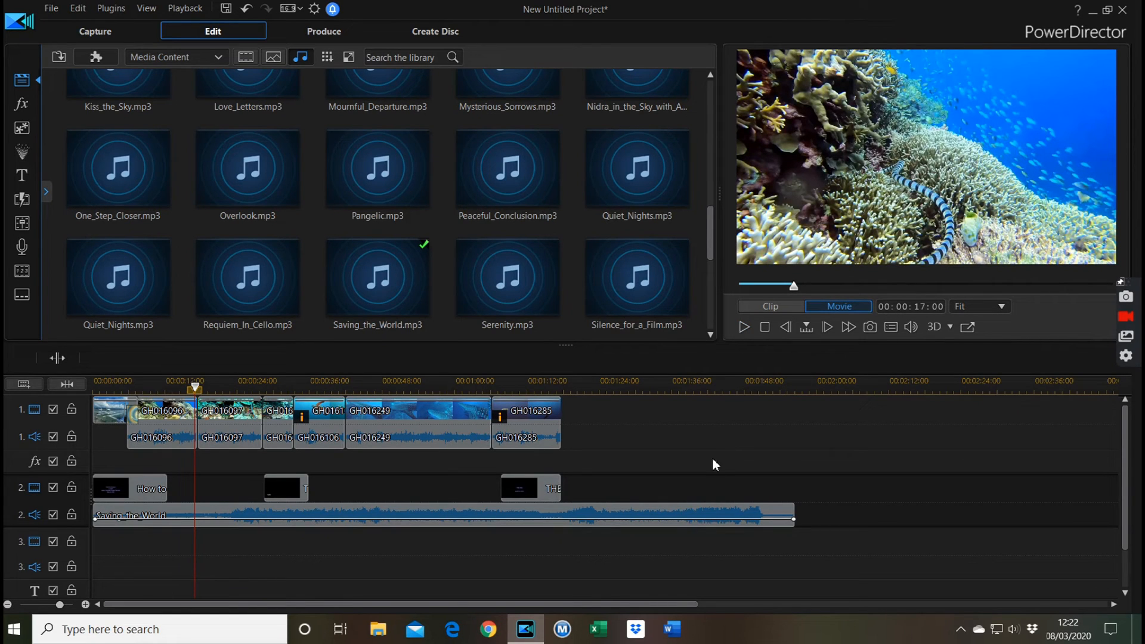
pyautogui.click(174, 517)
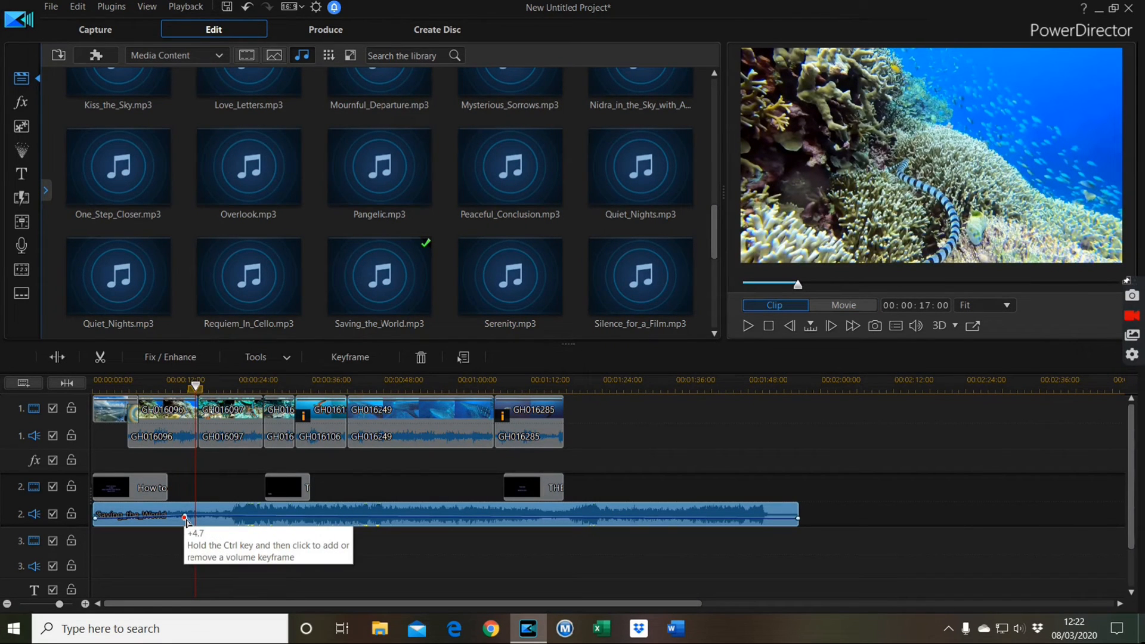
pyautogui.moveTo(185, 518); pyautogui.dragTo(196, 523)
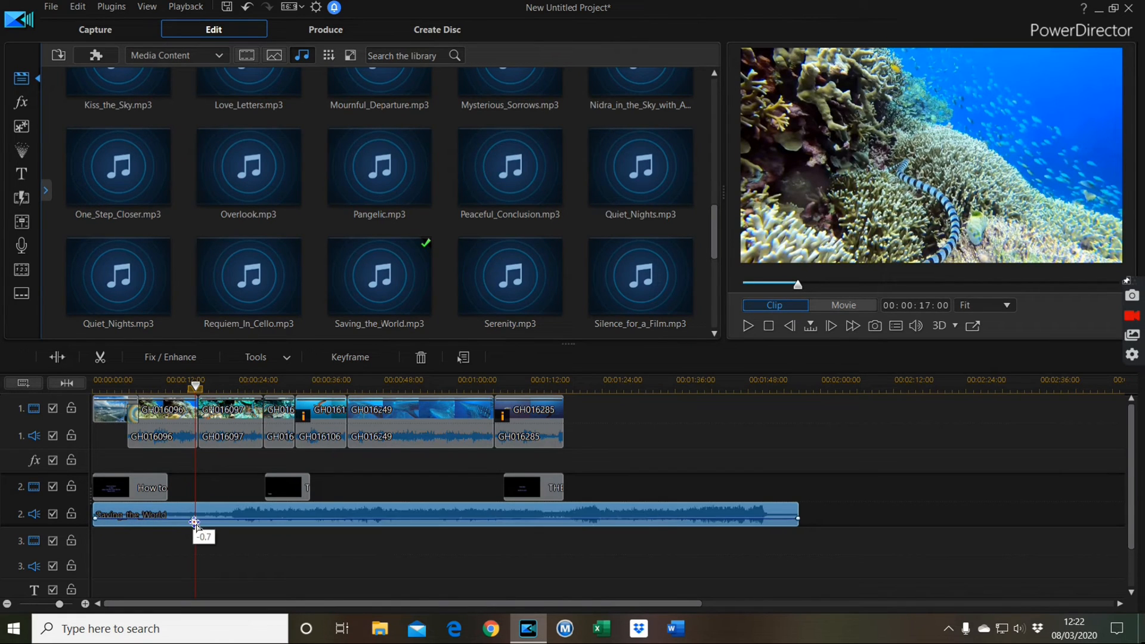
pyautogui.moveTo(203, 522); pyautogui.dragTo(205, 522)
pyautogui.click(746, 324)
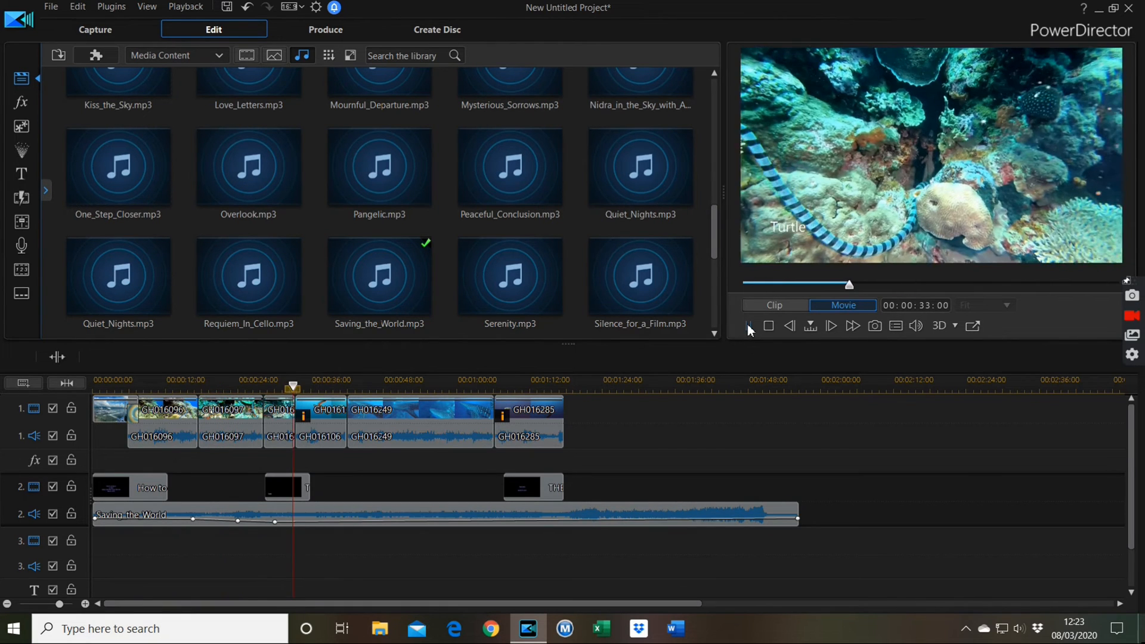
pyautogui.click(749, 326)
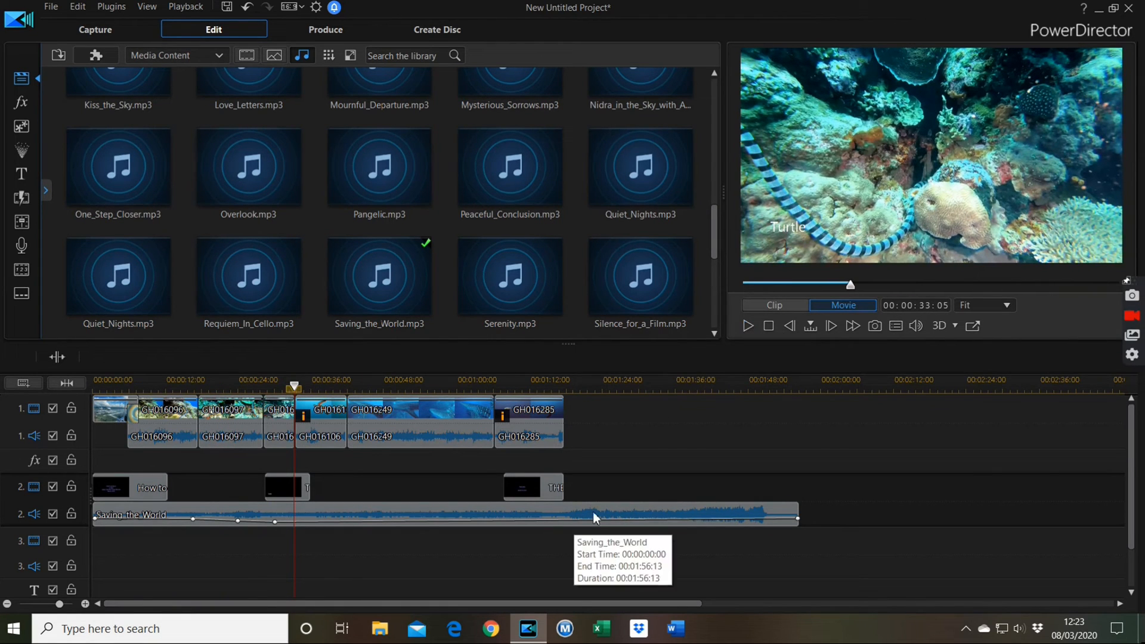
# Step: Shorten the Saving_the_World music to the end of the last video clip, using Trim Only
pyautogui.click(791, 508)
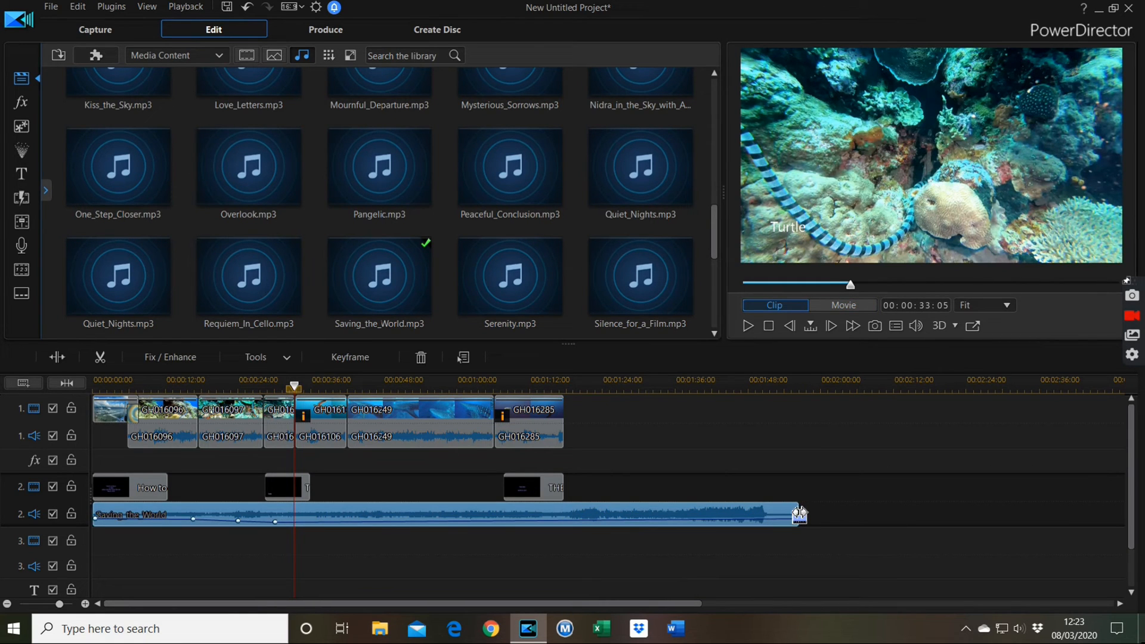
pyautogui.moveTo(800, 515); pyautogui.dragTo(563, 519)
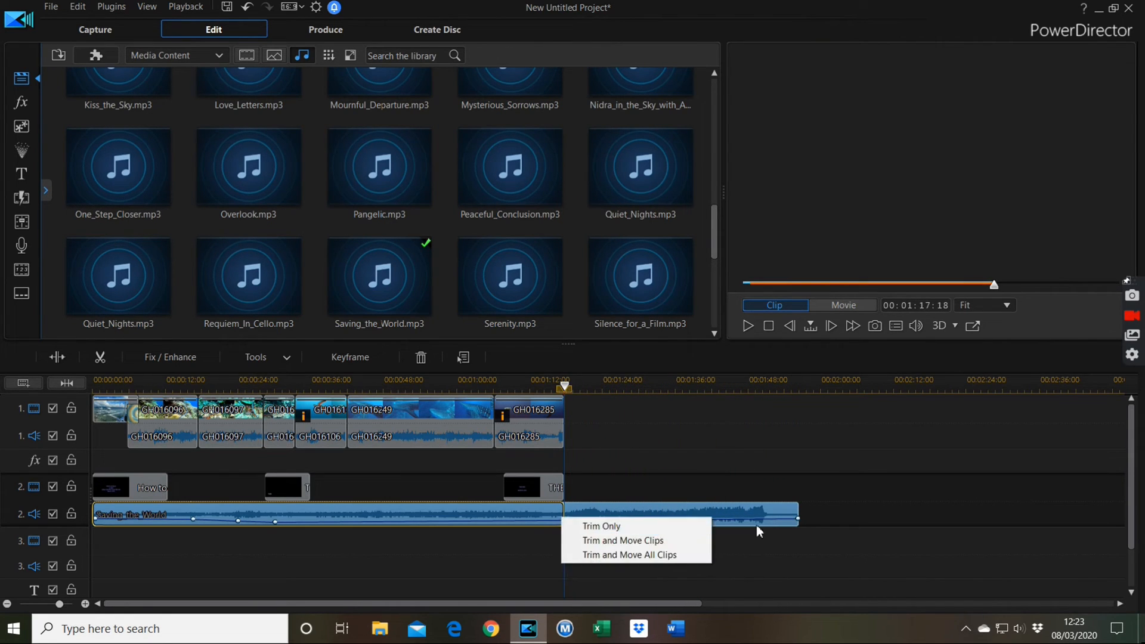
pyautogui.click(628, 526)
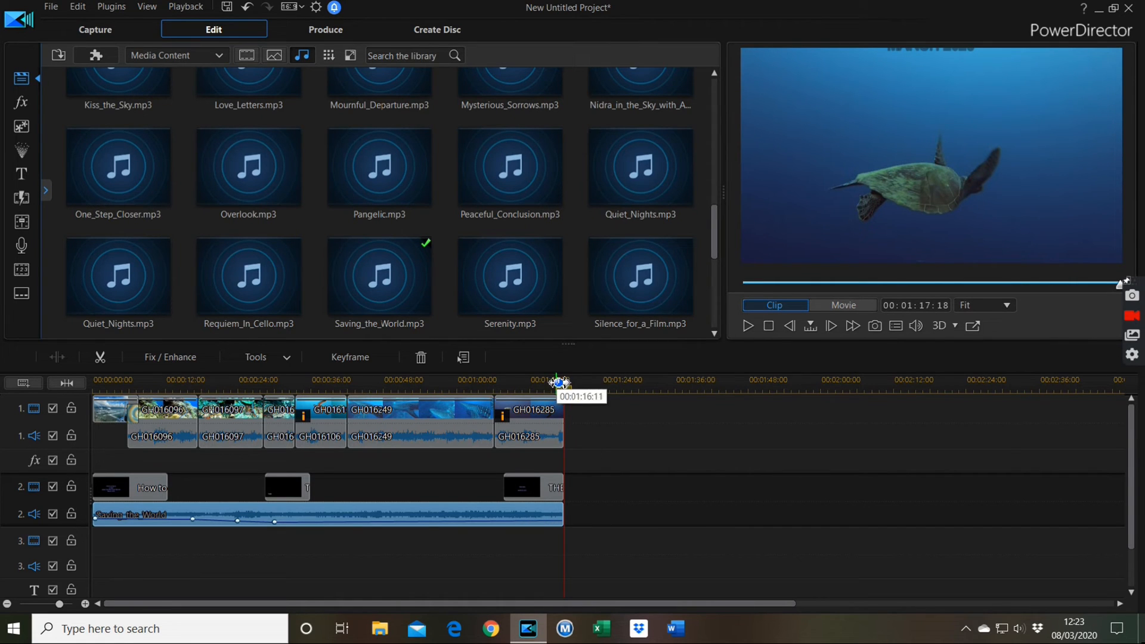
# Step: Play the movie from about 00:01:08 through the end title to check how the trimmed music finishes
pyautogui.moveTo(564, 387); pyautogui.dragTo(509, 386)
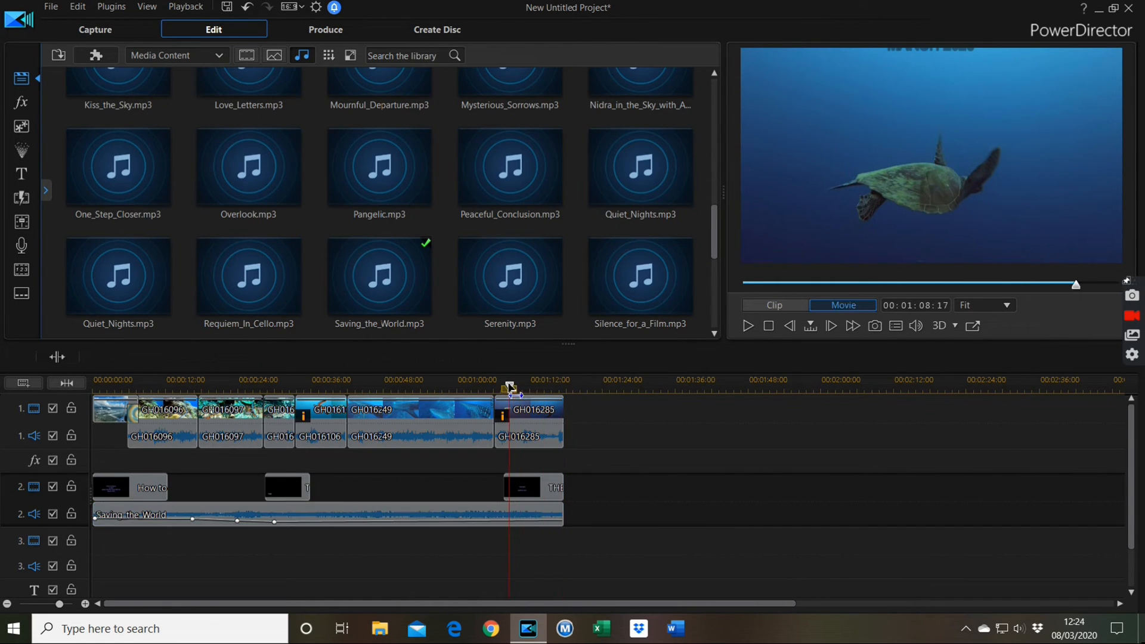
pyautogui.click(747, 326)
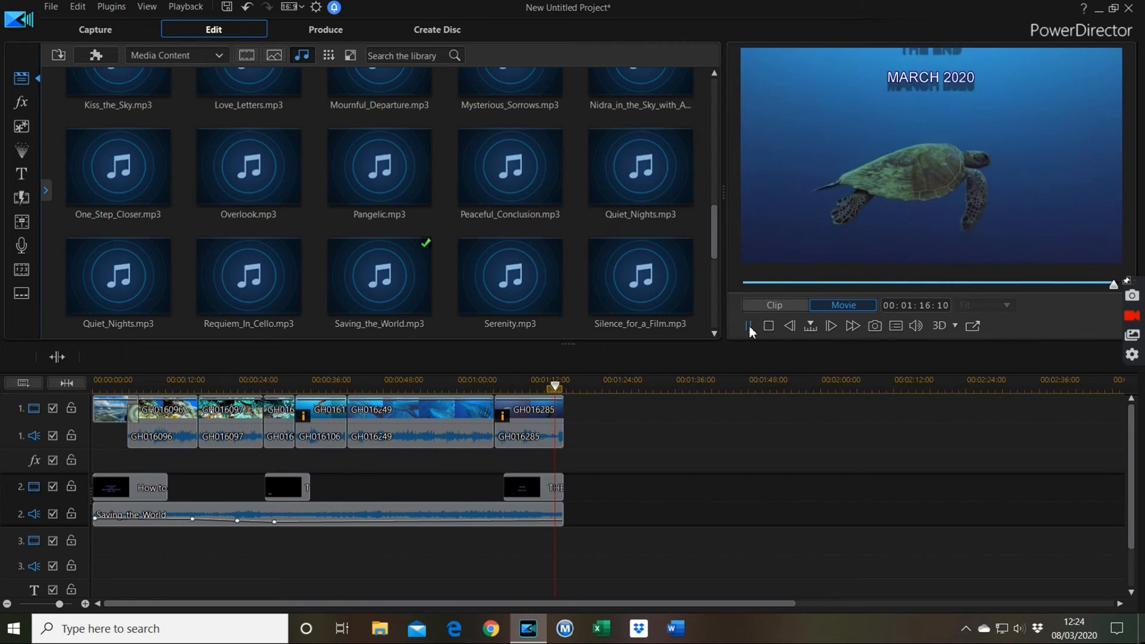
pyautogui.click(749, 326)
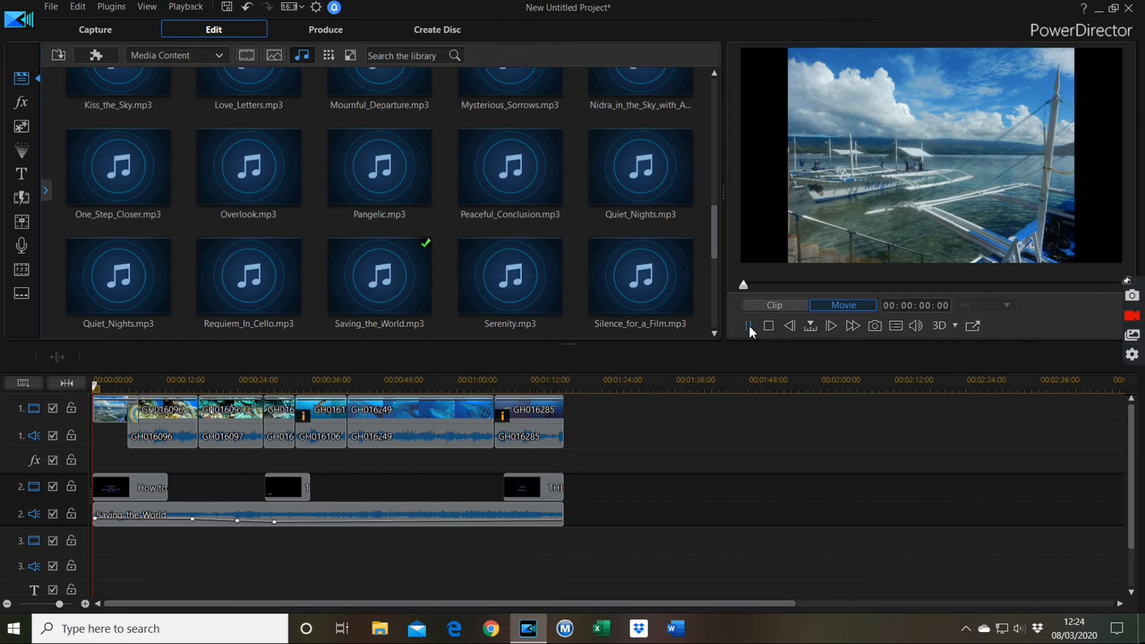
pyautogui.click(747, 327)
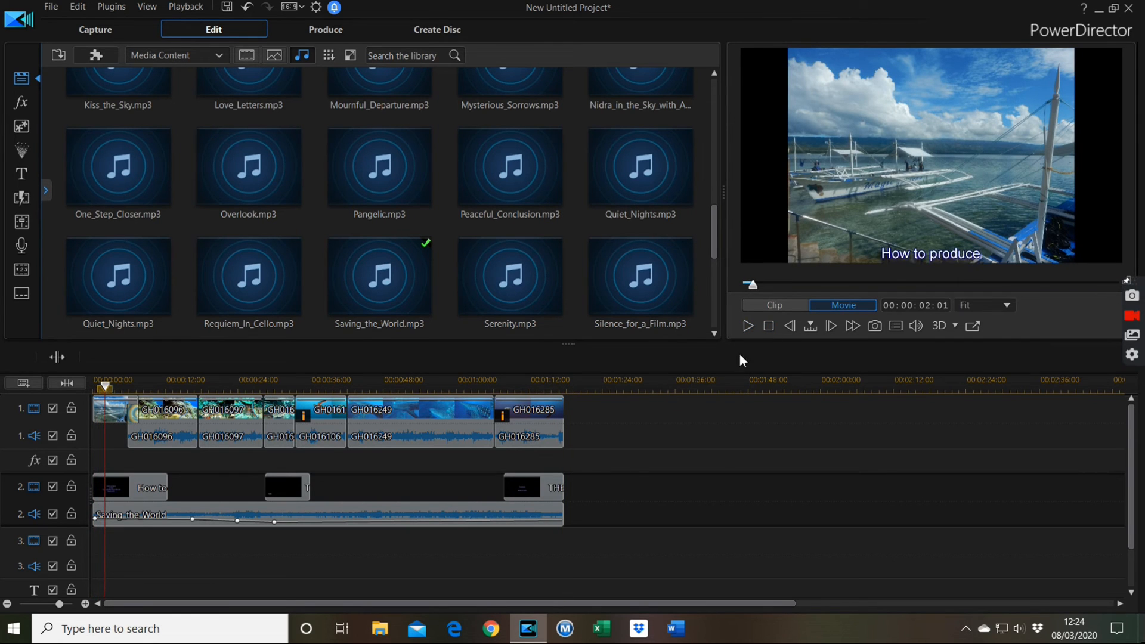
# Step: Fade down the end of Saving_the_World with volume keyframes and play the last clip, GH016285, to hear it
pyautogui.click(516, 523)
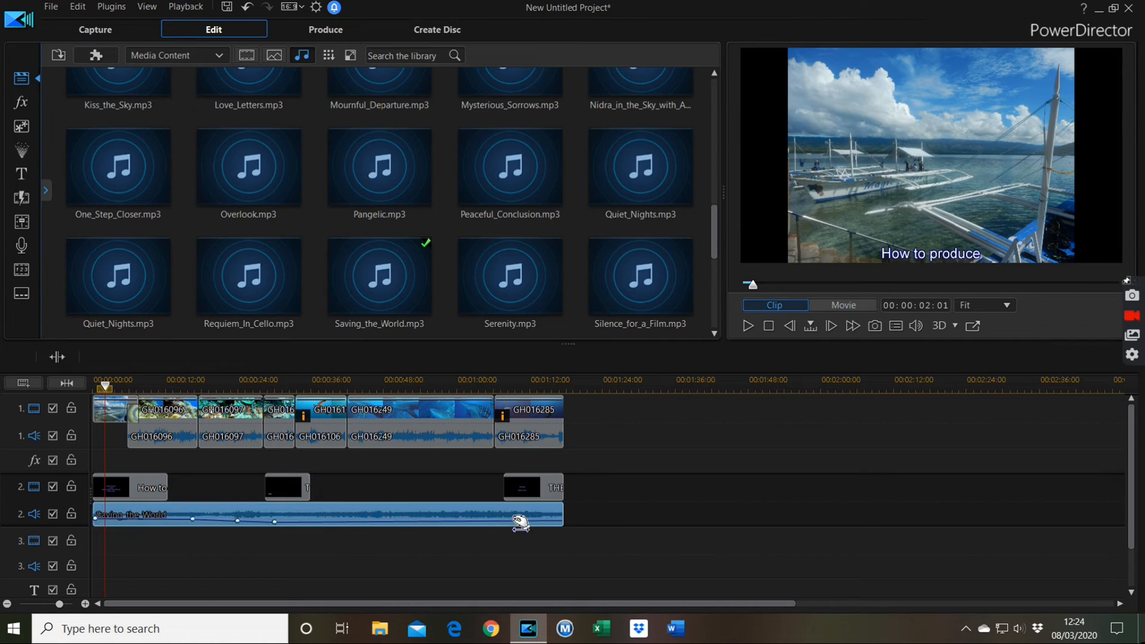
pyautogui.click(553, 521)
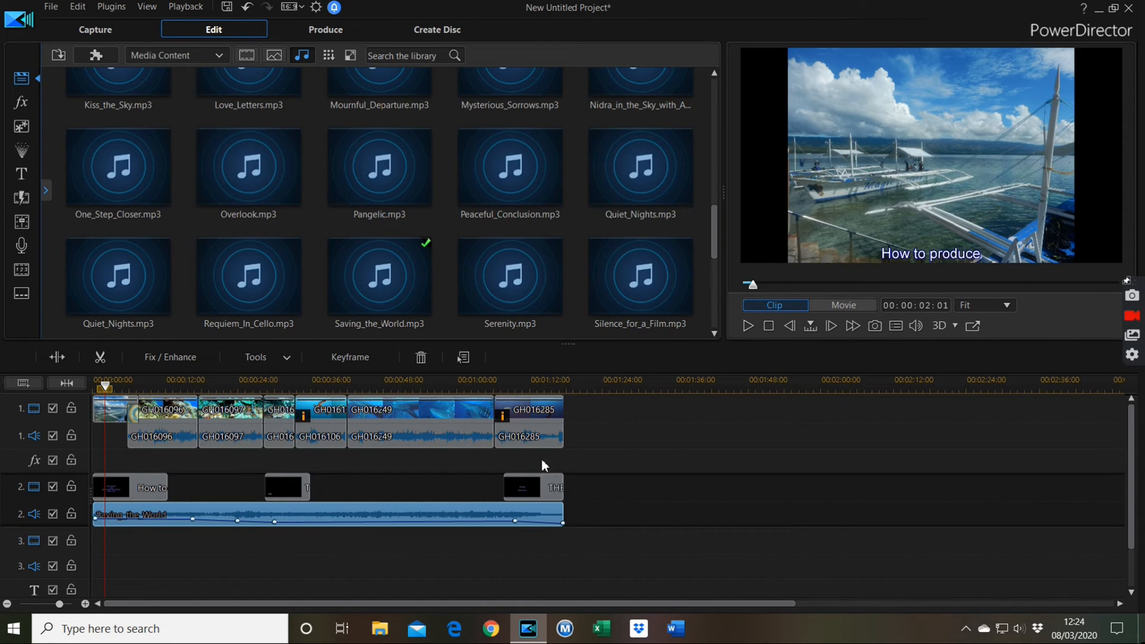
pyautogui.click(500, 410)
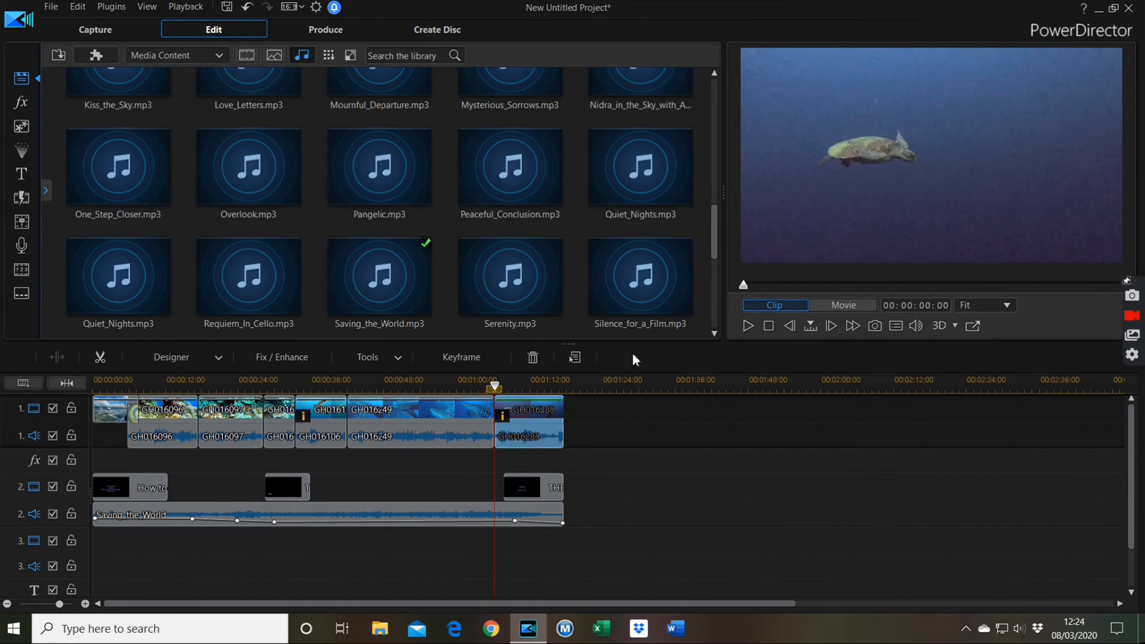
pyautogui.click(746, 326)
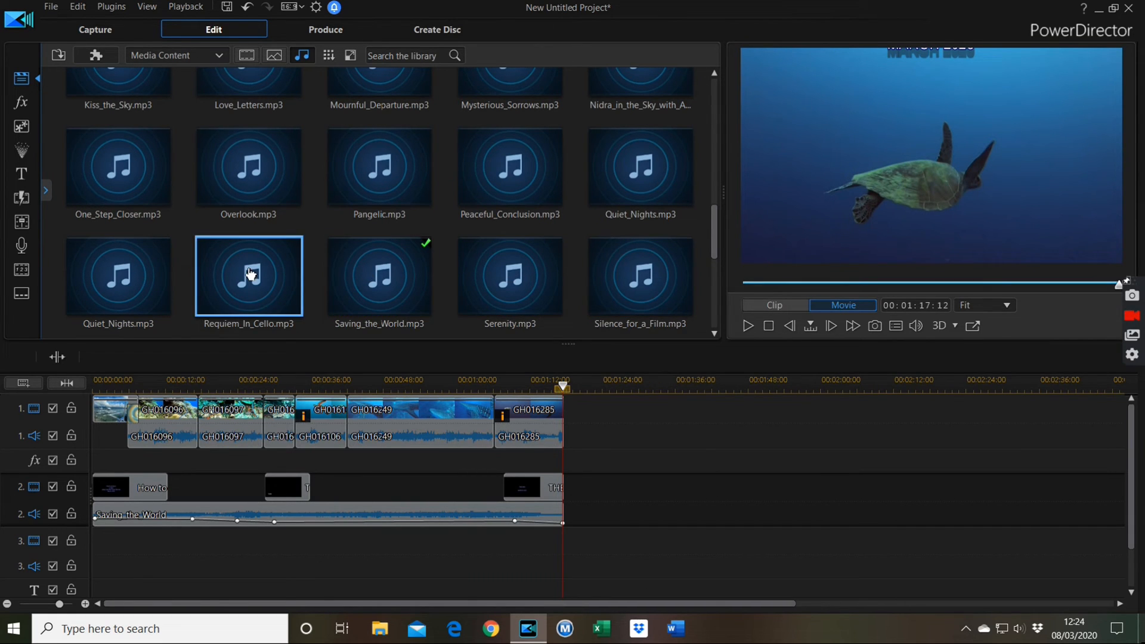
# Step: Place Quiet_Nights.mp3 on audio track 3 from the end of the video and fade in its start with volume keyframes
pyautogui.click(137, 288)
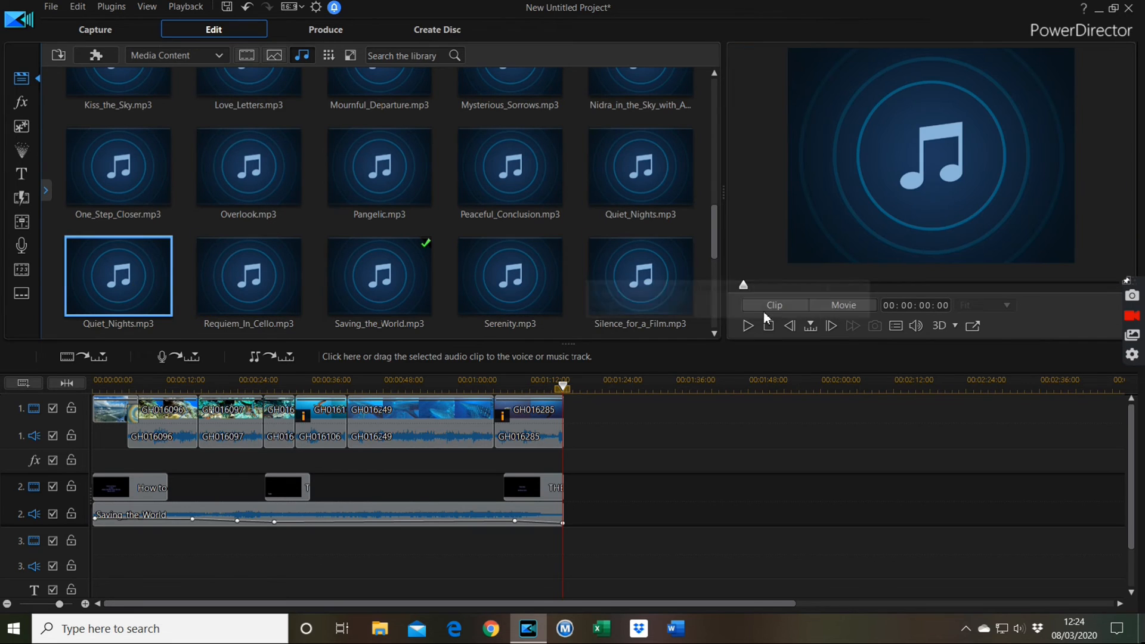
pyautogui.moveTo(116, 290); pyautogui.dragTo(562, 577)
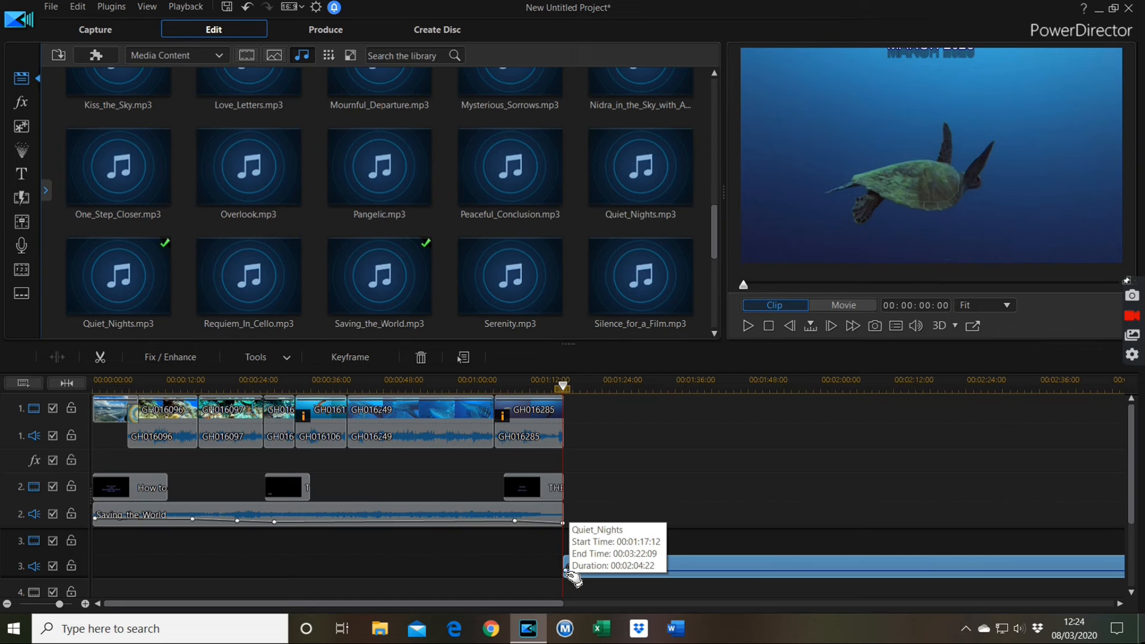
pyautogui.moveTo(562, 571); pyautogui.dragTo(594, 574)
# Step: Fade out the end of Quiet_Nights with volume keyframes and place Pangelic.mp3 on audio track 2, slightly overlapping it
pyautogui.moveTo(534, 599); pyautogui.dragTo(727, 607)
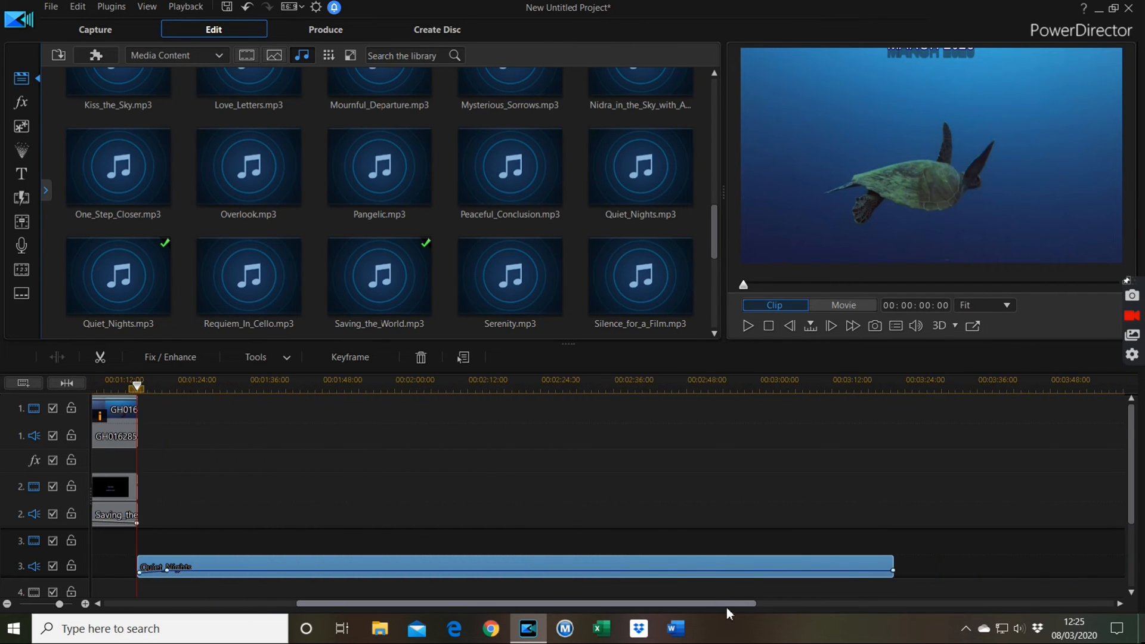
pyautogui.click(857, 572)
pyautogui.moveTo(857, 571); pyautogui.dragTo(889, 584)
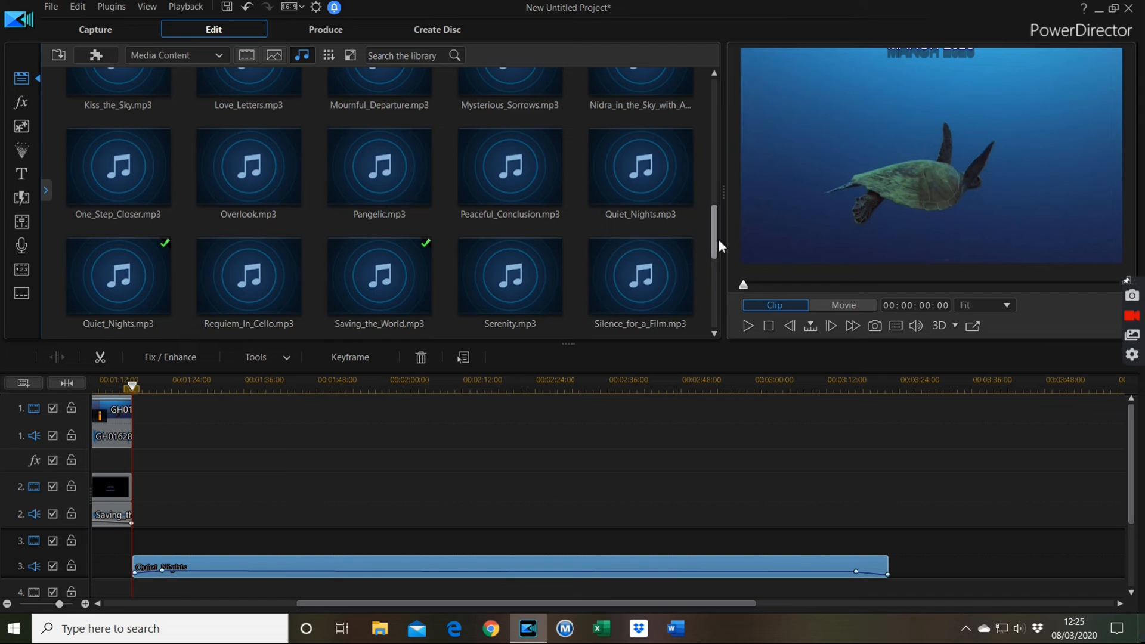
pyautogui.moveTo(379, 186); pyautogui.dragTo(881, 512)
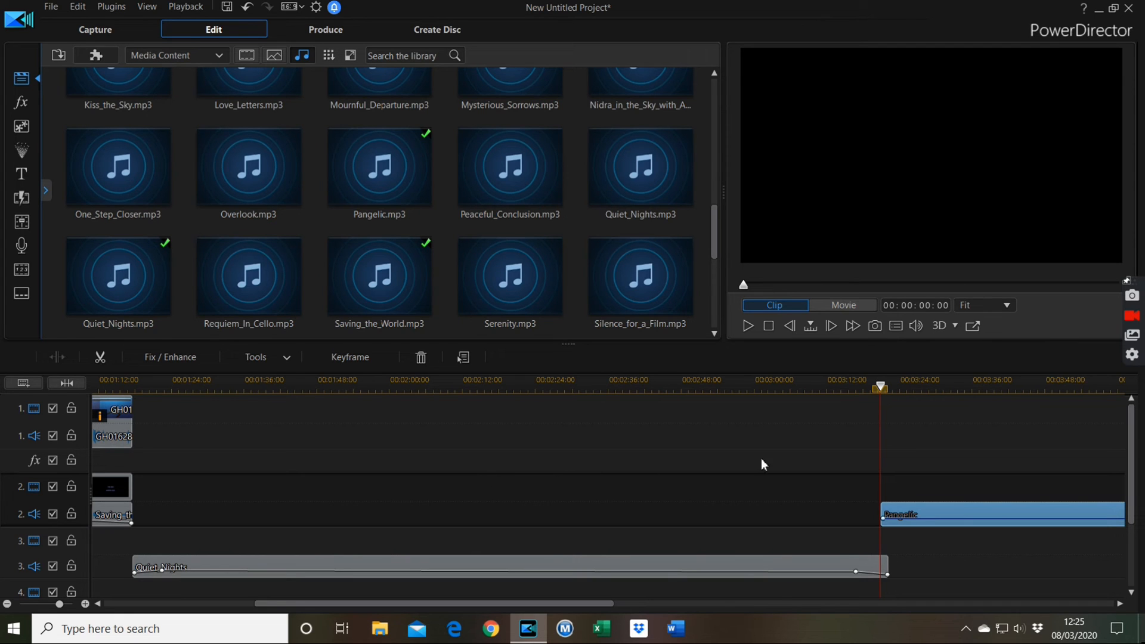
# Step: Play the whole movie from the beginning to check the titles against the clips
pyautogui.moveTo(580, 604); pyautogui.dragTo(430, 604)
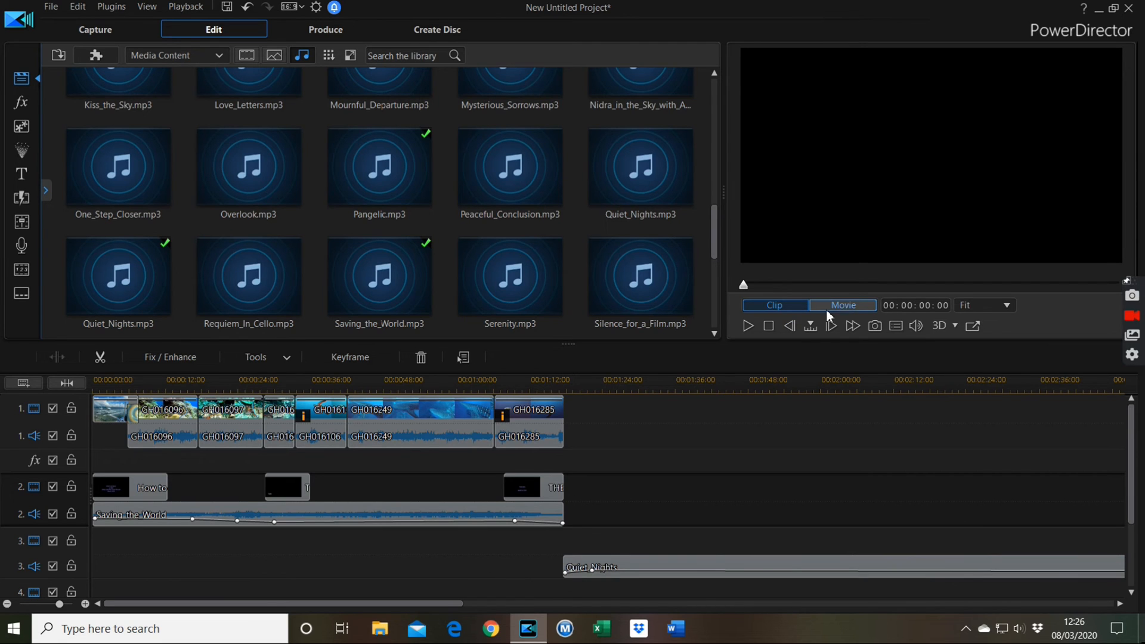
pyautogui.click(844, 307)
pyautogui.click(769, 326)
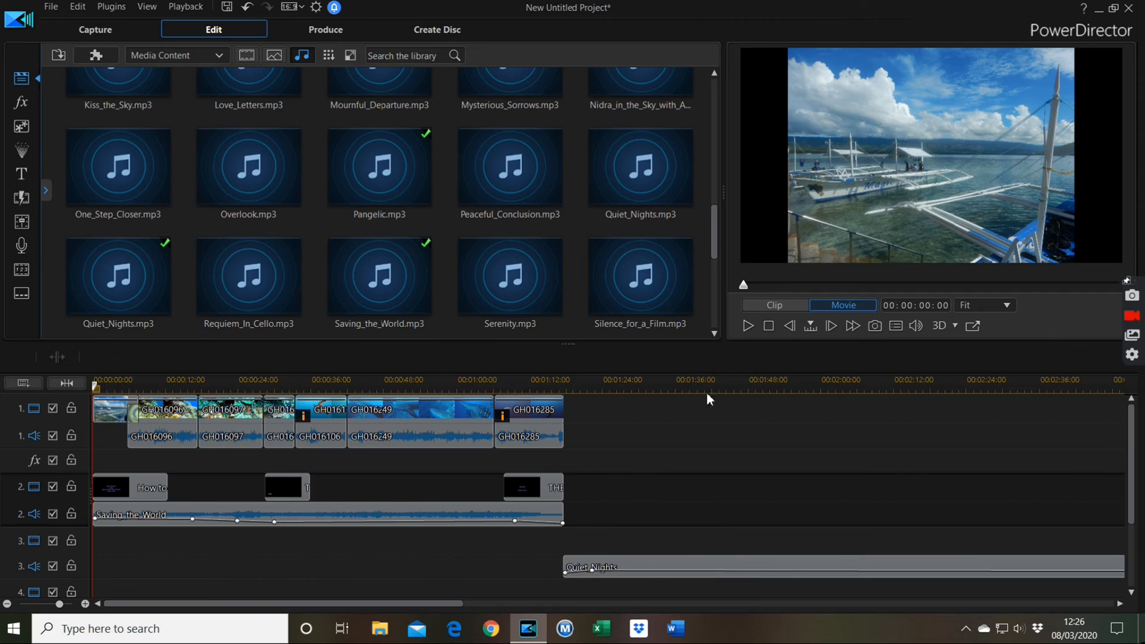
pyautogui.click(749, 327)
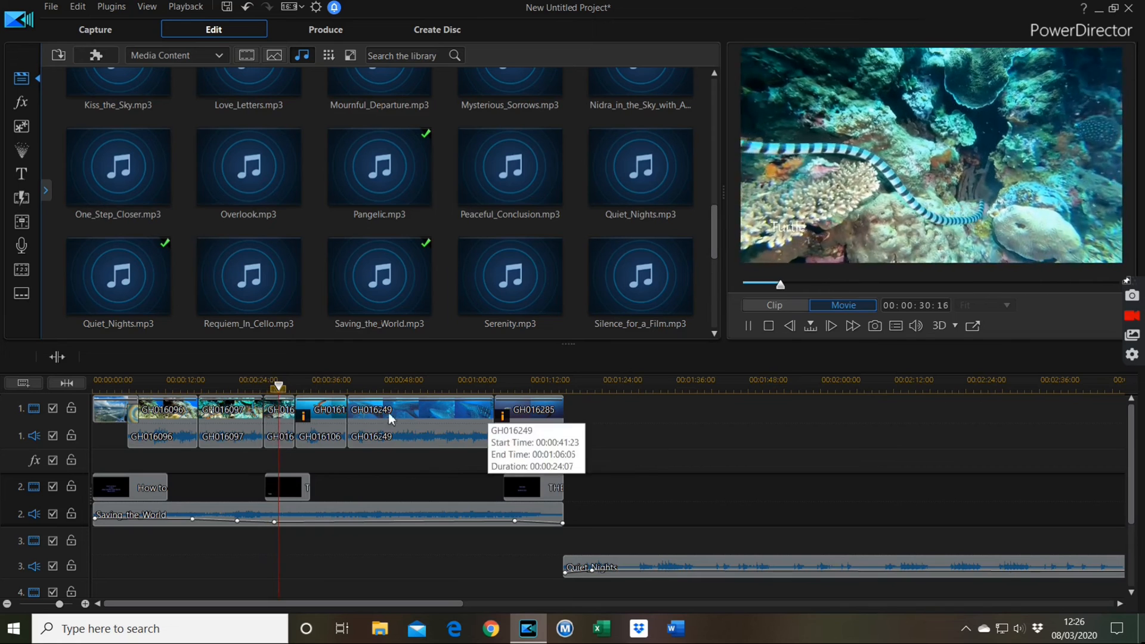
# Step: Move the Turtle title so it starts with the turtle clip GH016106, and play that section
pyautogui.click(293, 484)
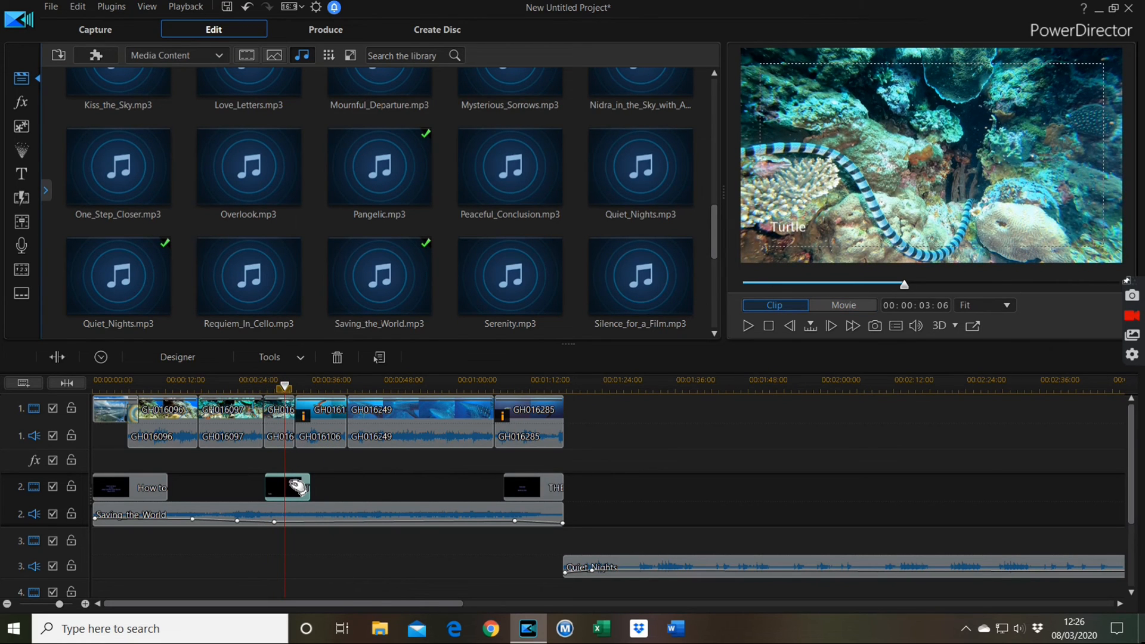
pyautogui.moveTo(297, 487); pyautogui.dragTo(324, 496)
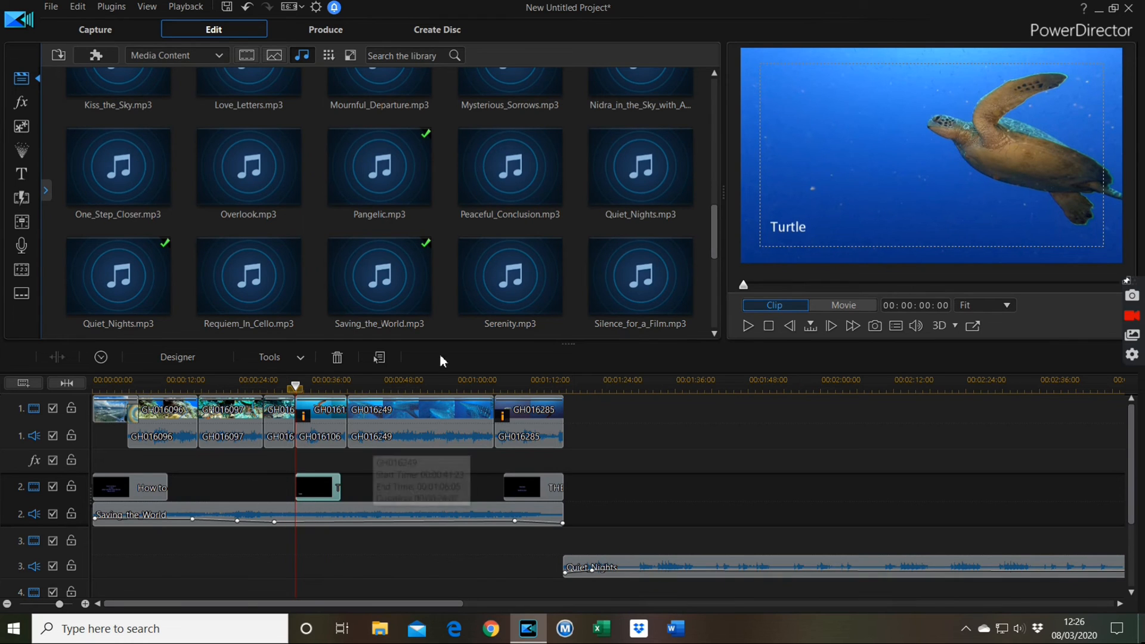
pyautogui.click(747, 327)
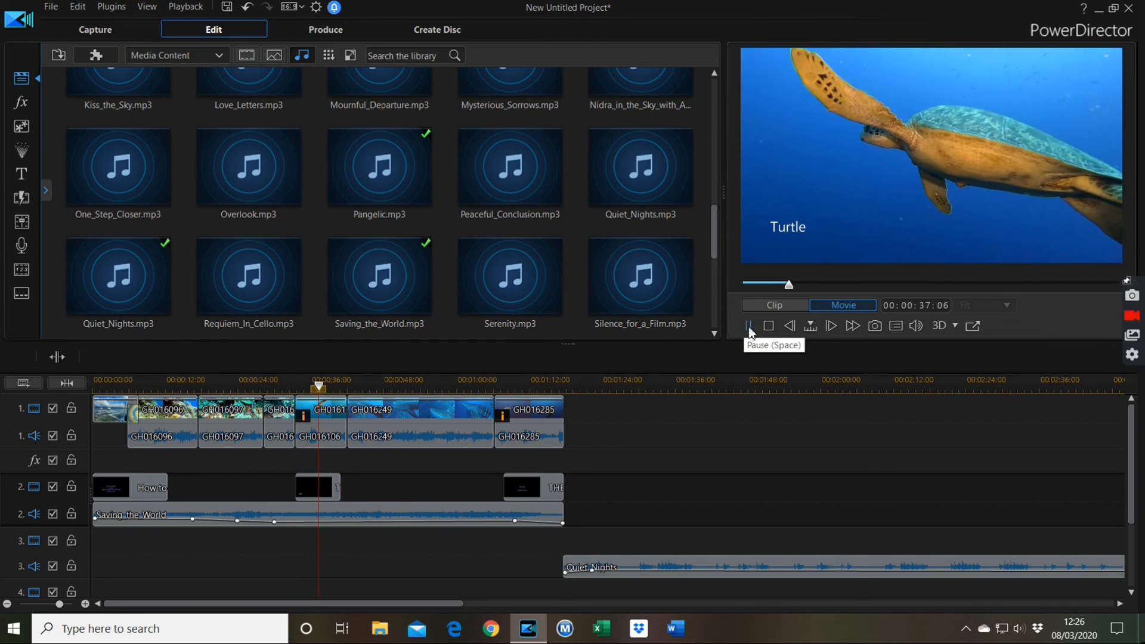
pyautogui.click(750, 327)
# Step: Play the movie from the end of the whale shark clip, about 00:01:05, to review the ending
pyautogui.moveTo(329, 386); pyautogui.dragTo(488, 389)
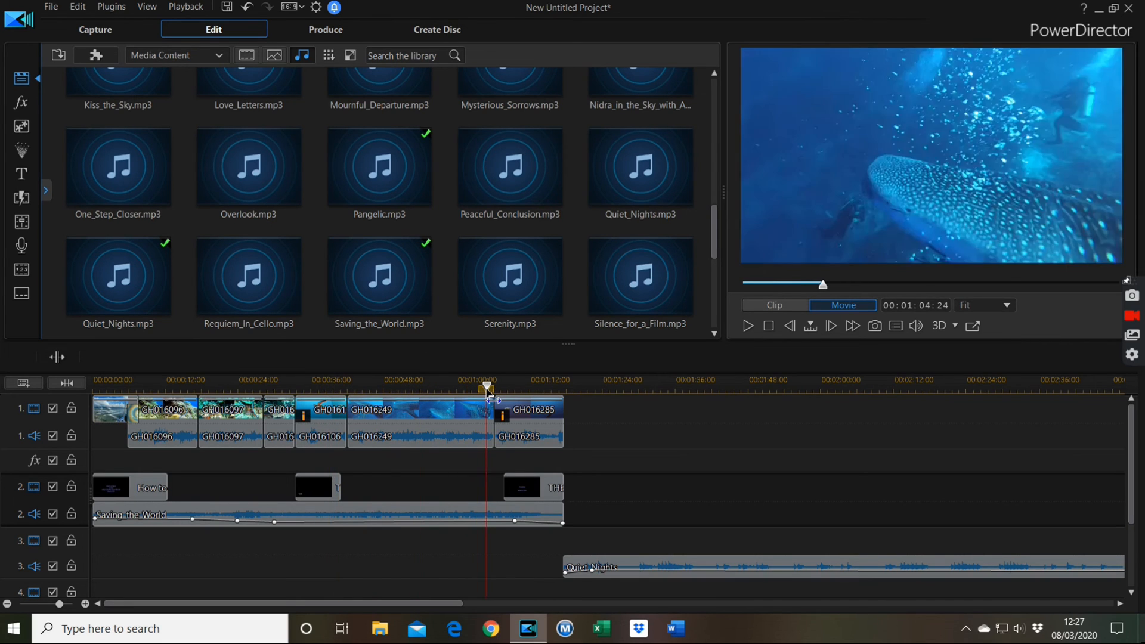
pyautogui.click(656, 301)
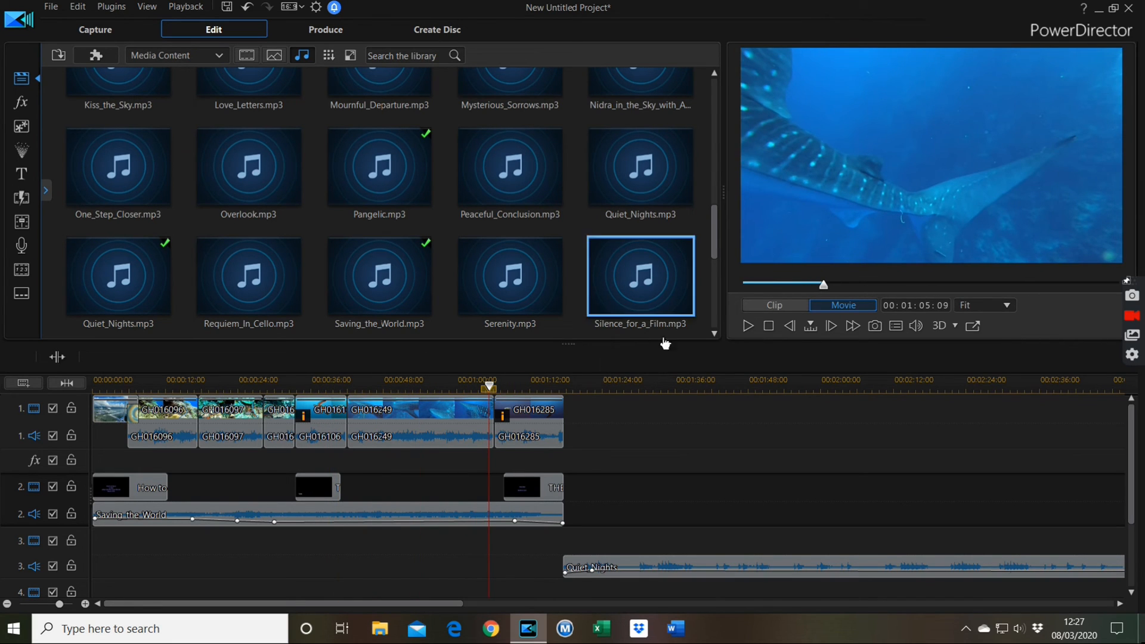
pyautogui.click(749, 325)
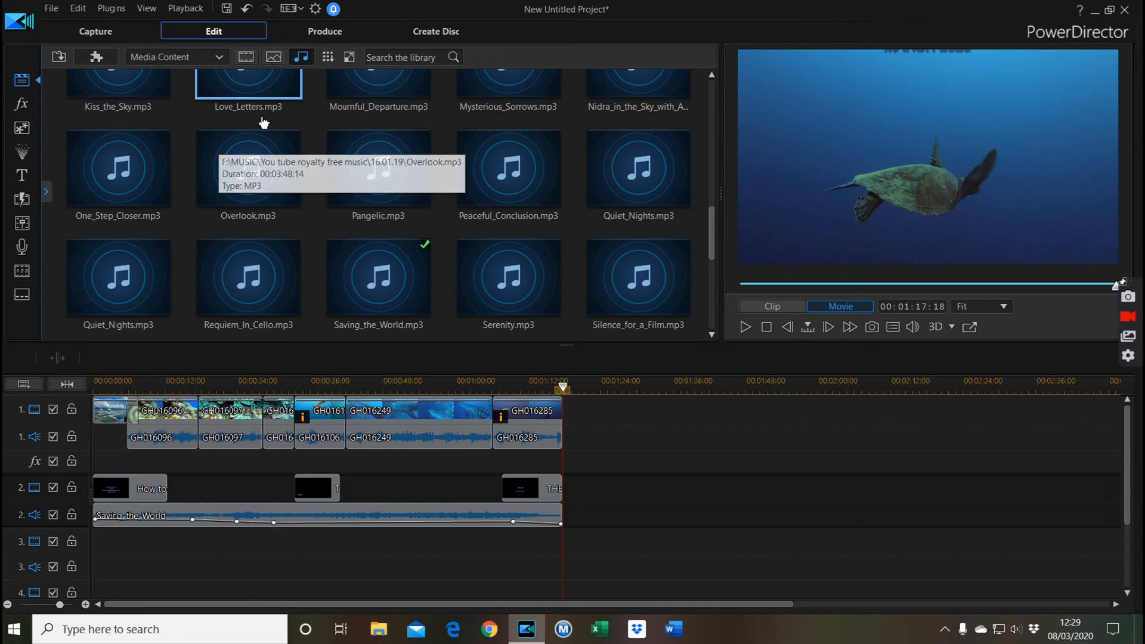
# Step: Produce the movie as an H.264 AVC MP4 with the MPEG-4 2K 2048 x 1080/25p (40 Mbps) profile and return to editing
pyautogui.click(329, 34)
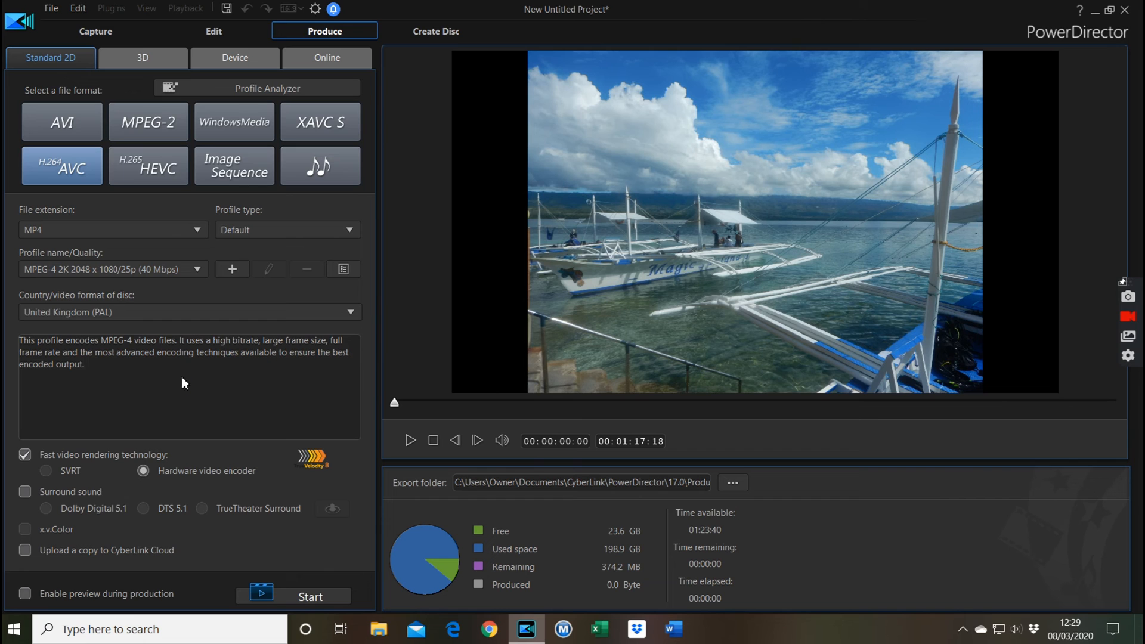
pyautogui.click(264, 595)
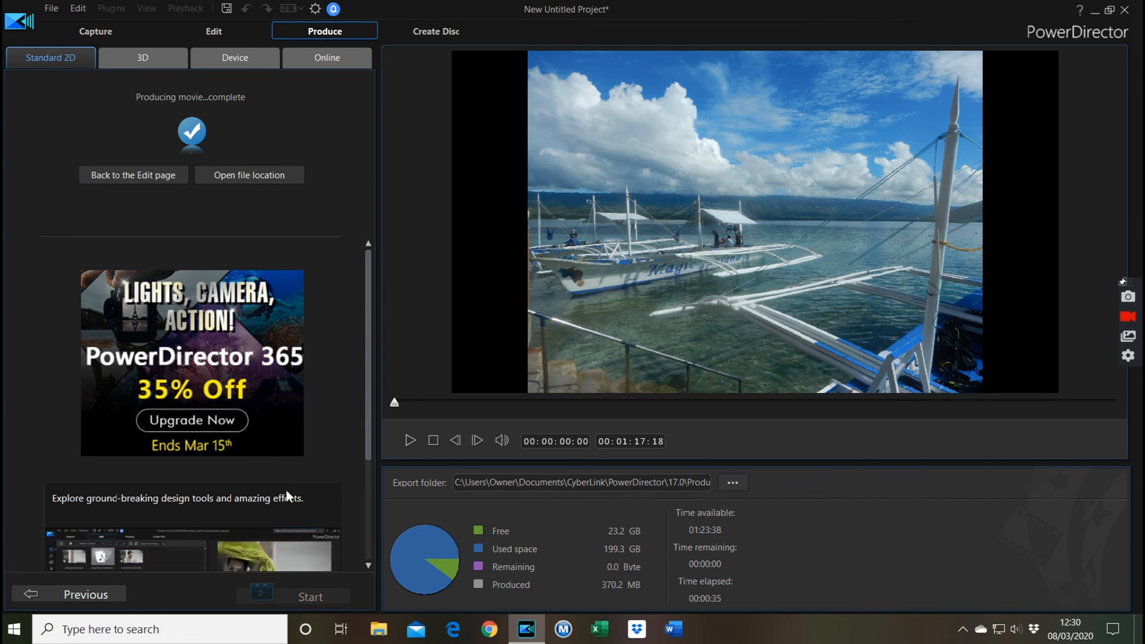
pyautogui.click(137, 174)
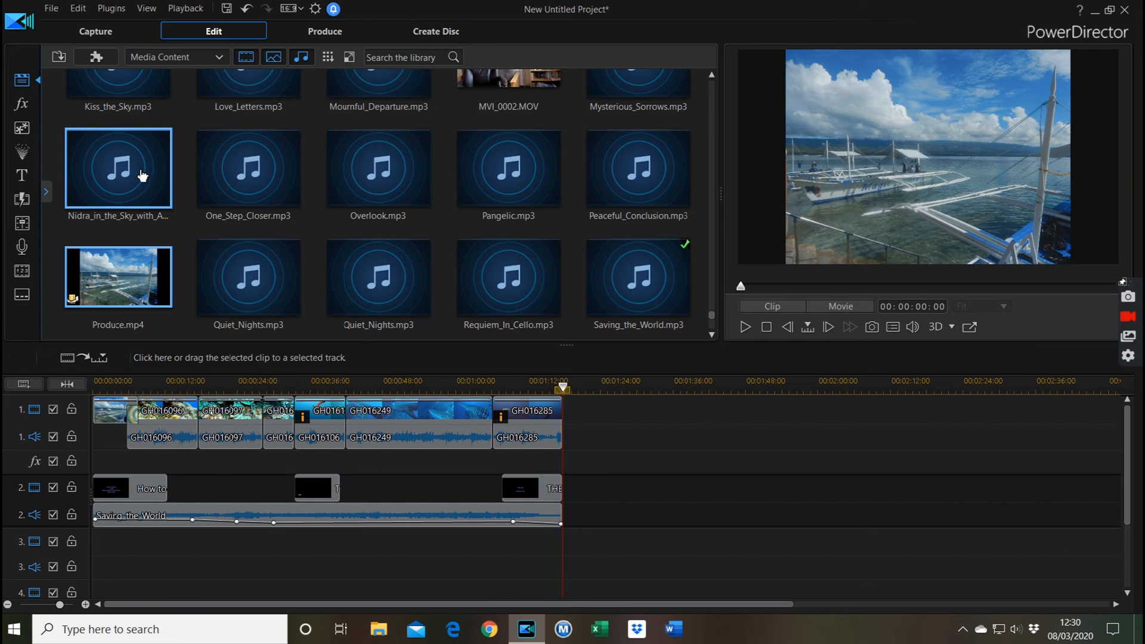
# Step: Save the project as a PowerDirector script named HOW TO PRODUCE A VIDEO USING CYBERLINK POWER DIRECTOR in the 17.0 folder
pyautogui.click(52, 9)
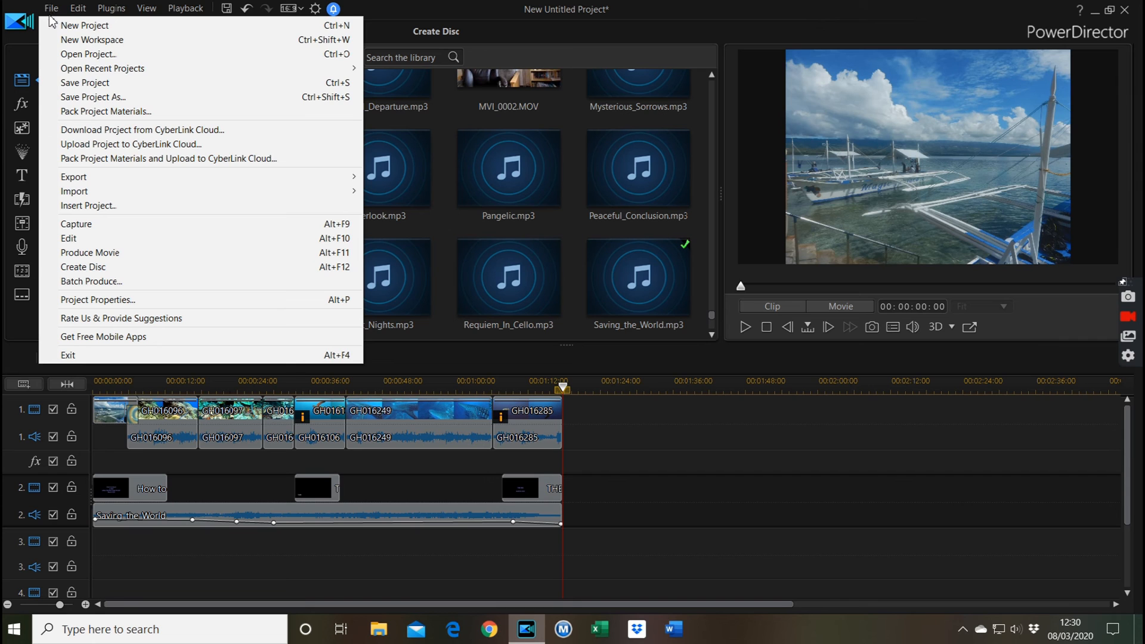
pyautogui.click(67, 98)
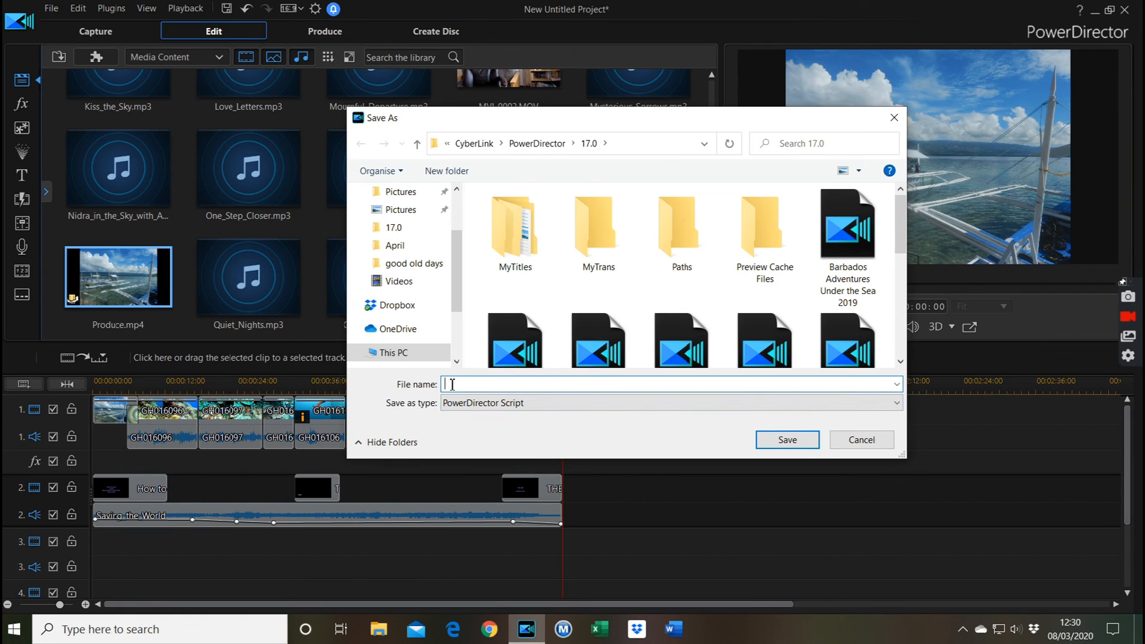
pyautogui.write('hO')
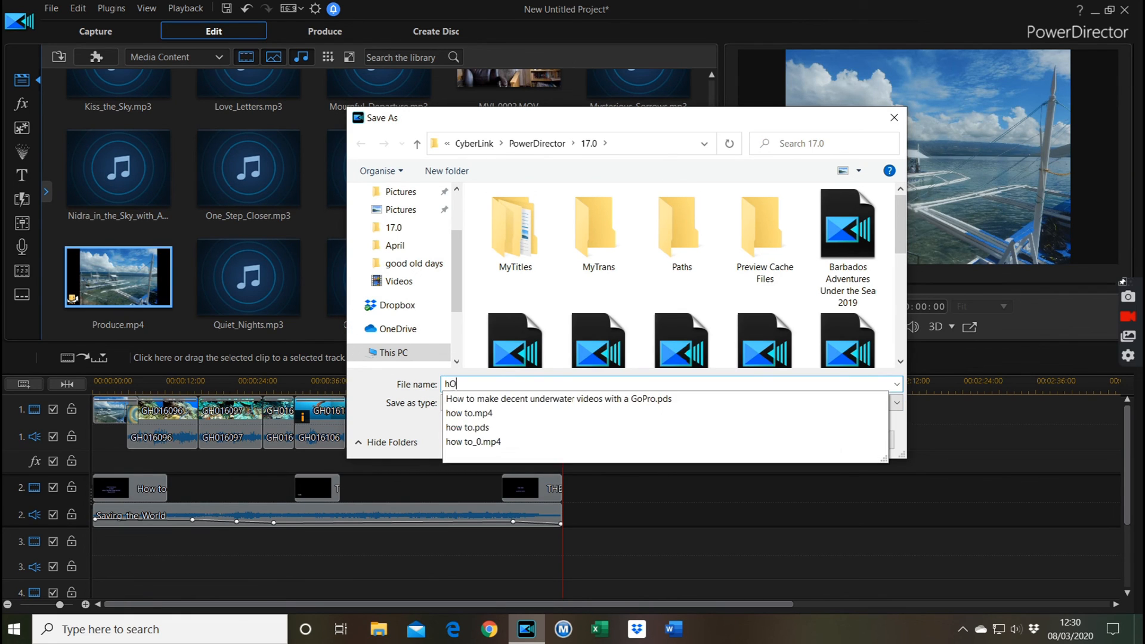
pyautogui.write('W TO PRODUCE')
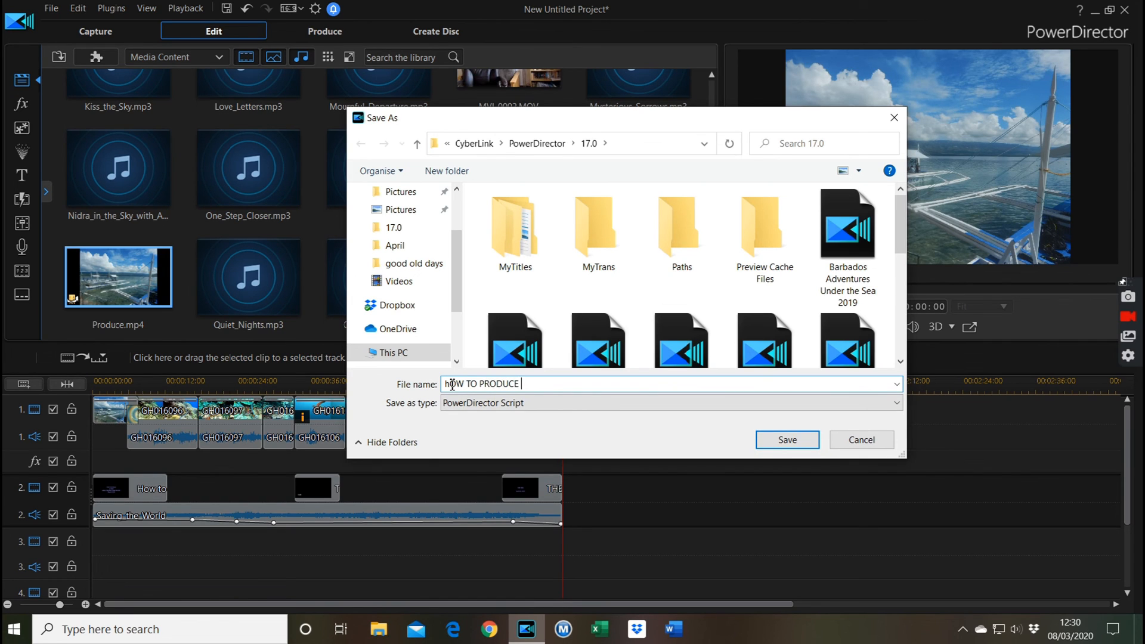
pyautogui.write(' A VIDEO USING cYBERLINK')
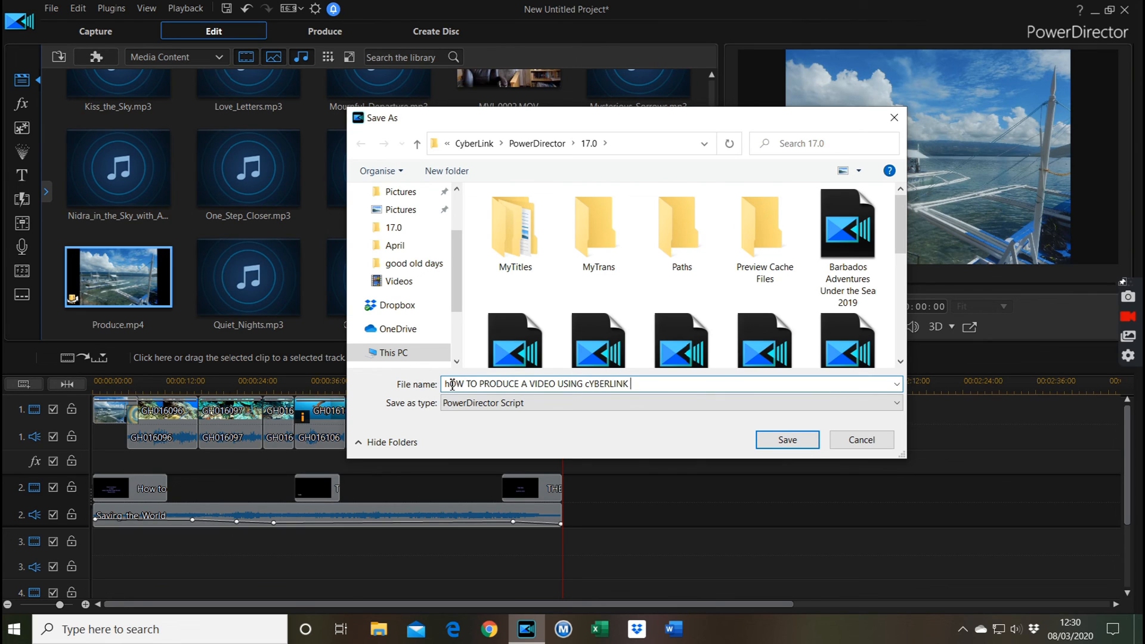
pyautogui.write(' POWER DIRECTOR')
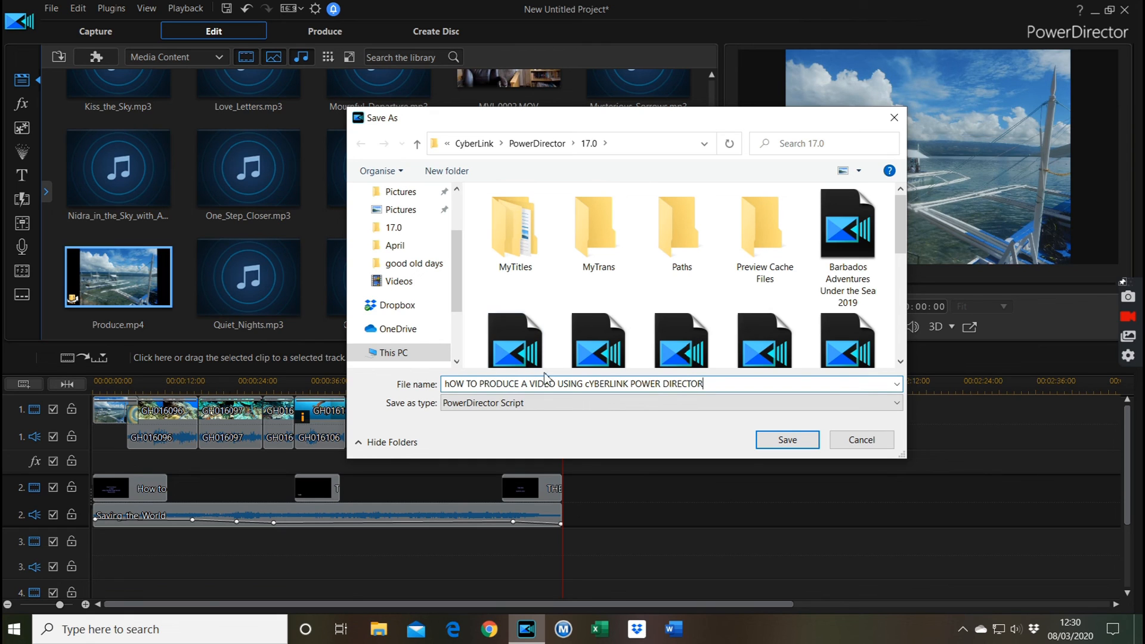
pyautogui.press('BackSpace')
pyautogui.write('C')
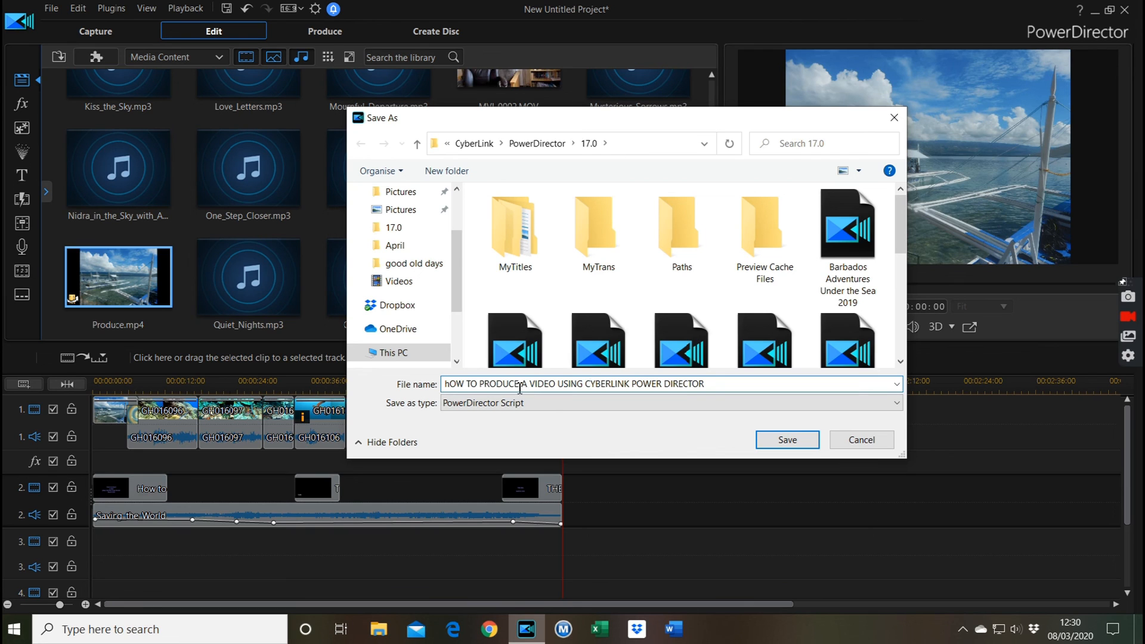
pyautogui.press('BackSpace')
pyautogui.write('H')
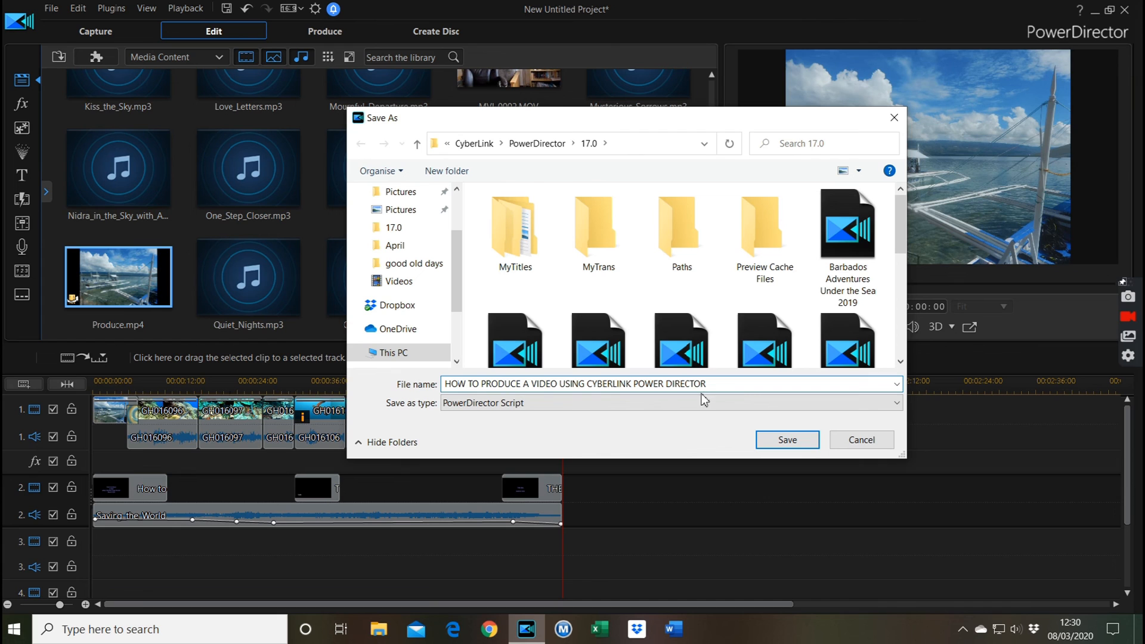
pyautogui.click(785, 443)
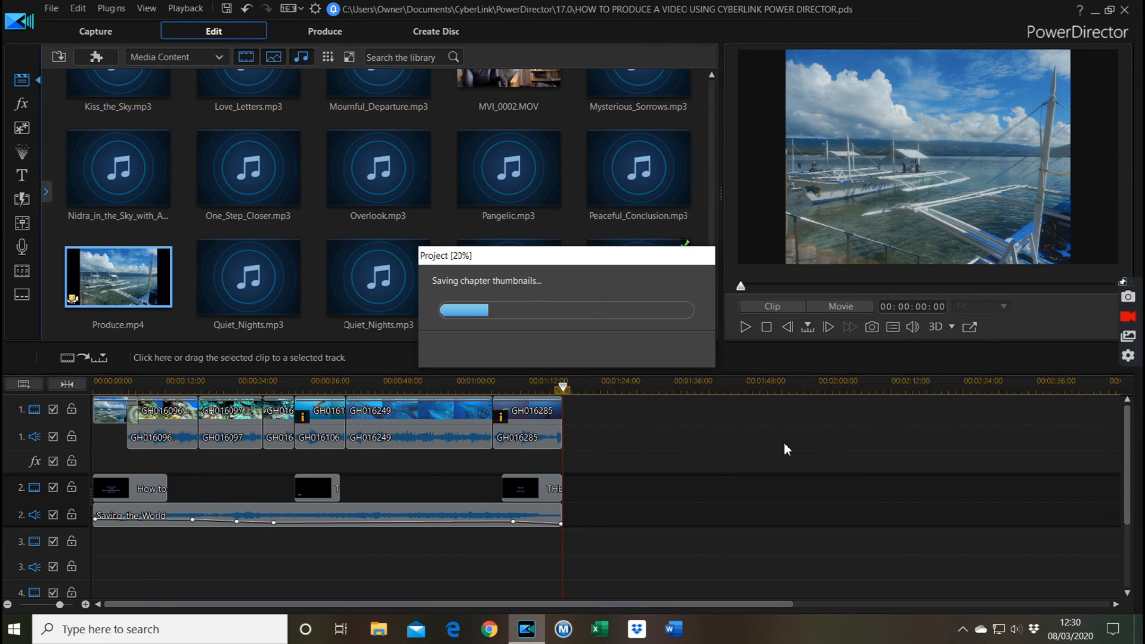